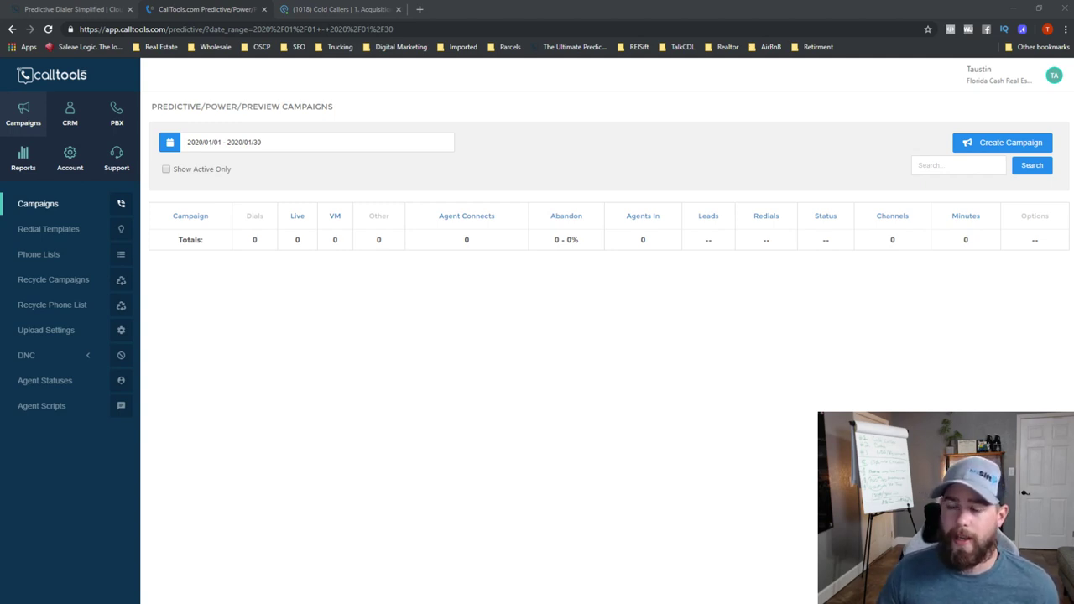
Open the second contact in the CRM contacts list and view the lead form its FCRE Podio connector opens.
{"action": "left_click", "coordinate": [79, 115]}
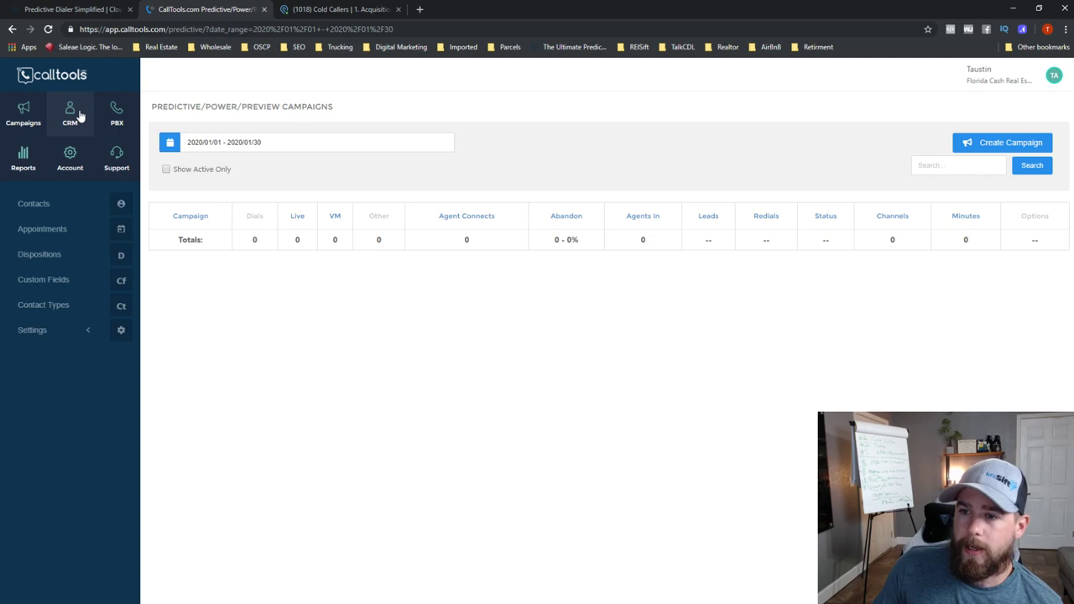
{"action": "left_click", "coordinate": [34, 203]}
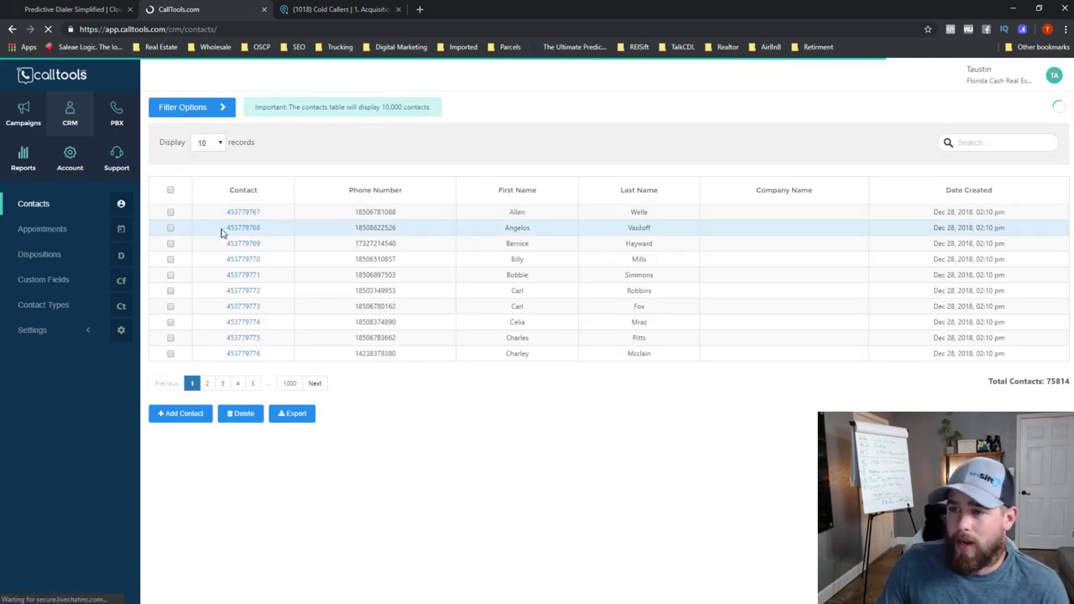
{"action": "left_click", "coordinate": [235, 229]}
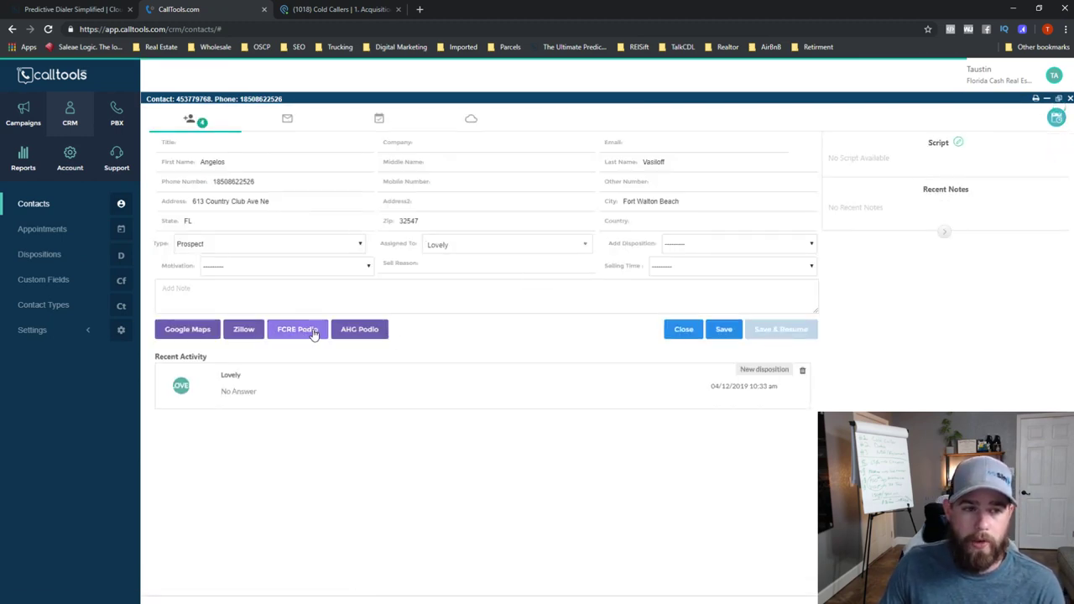
{"action": "left_click", "coordinate": [313, 332]}
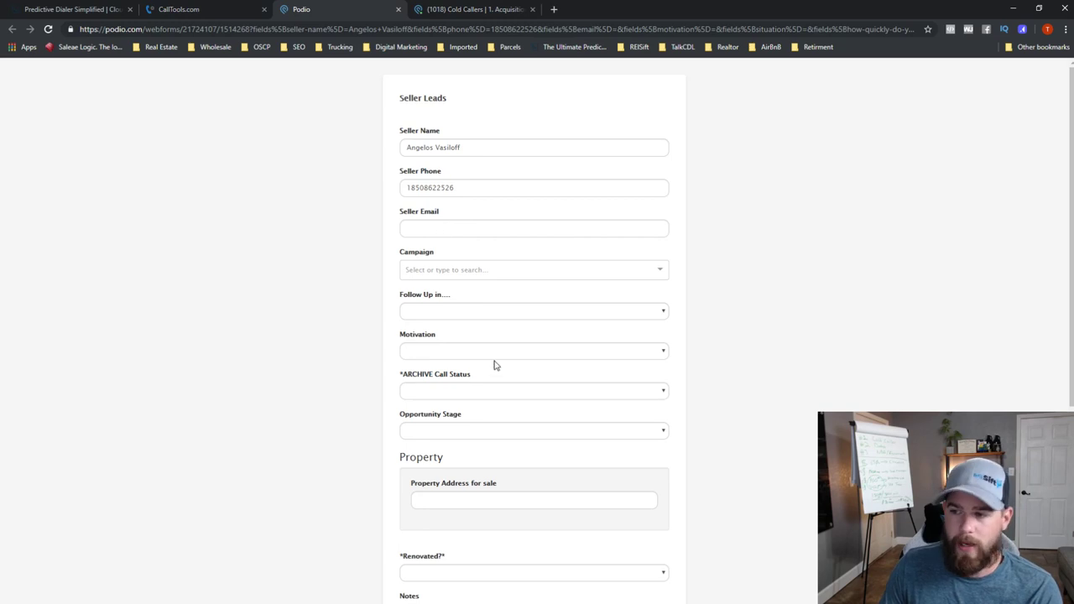
{"action": "left_click", "coordinate": [398, 9]}
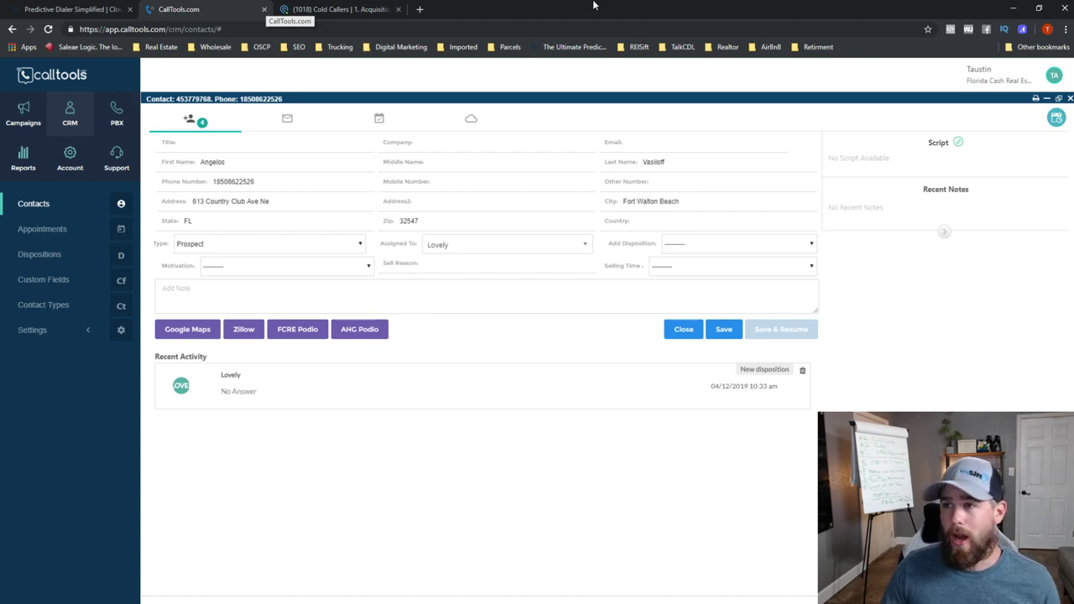
Switch to Podio and examine the Cold Callers manual-input webform, including its fields and the Caller choices.
{"action": "left_click", "coordinate": [297, 7]}
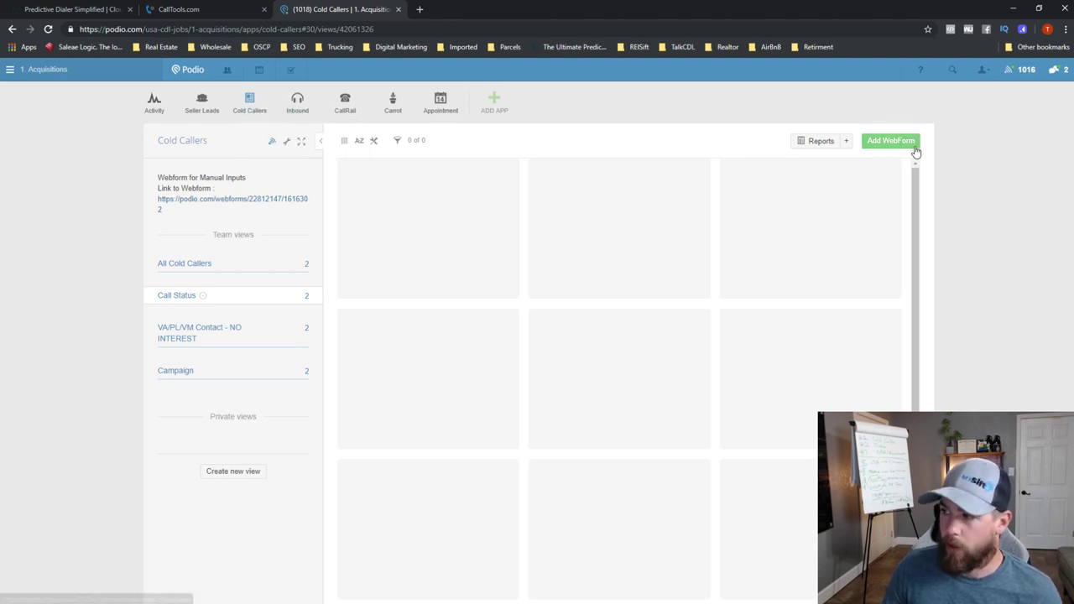
{"action": "left_click", "coordinate": [298, 202]}
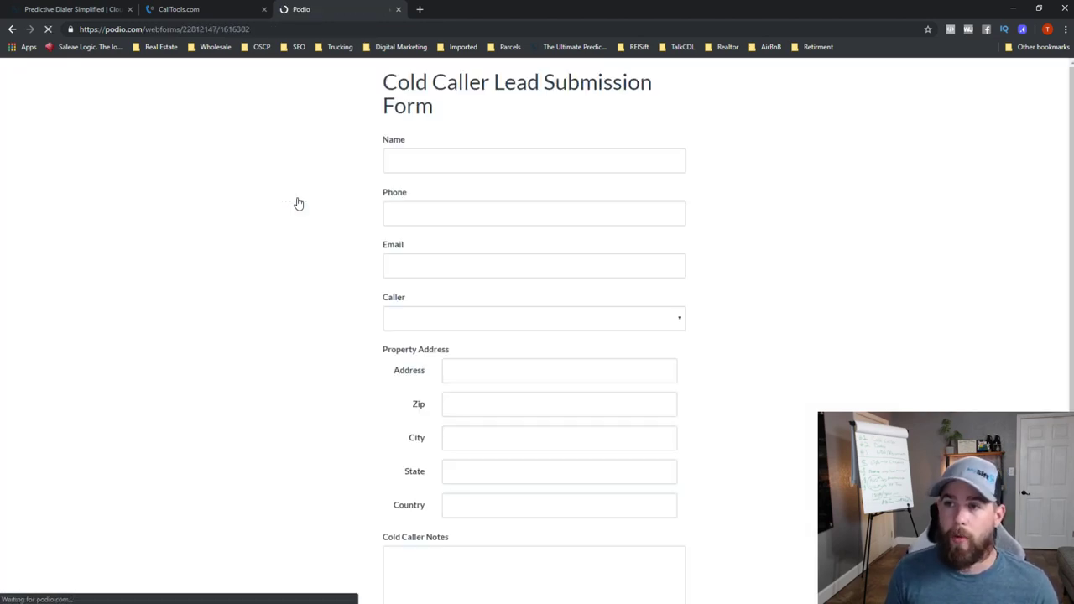
{"action": "scroll", "coordinate": [294, 209], "scroll_direction": "down", "scroll_amount": 2}
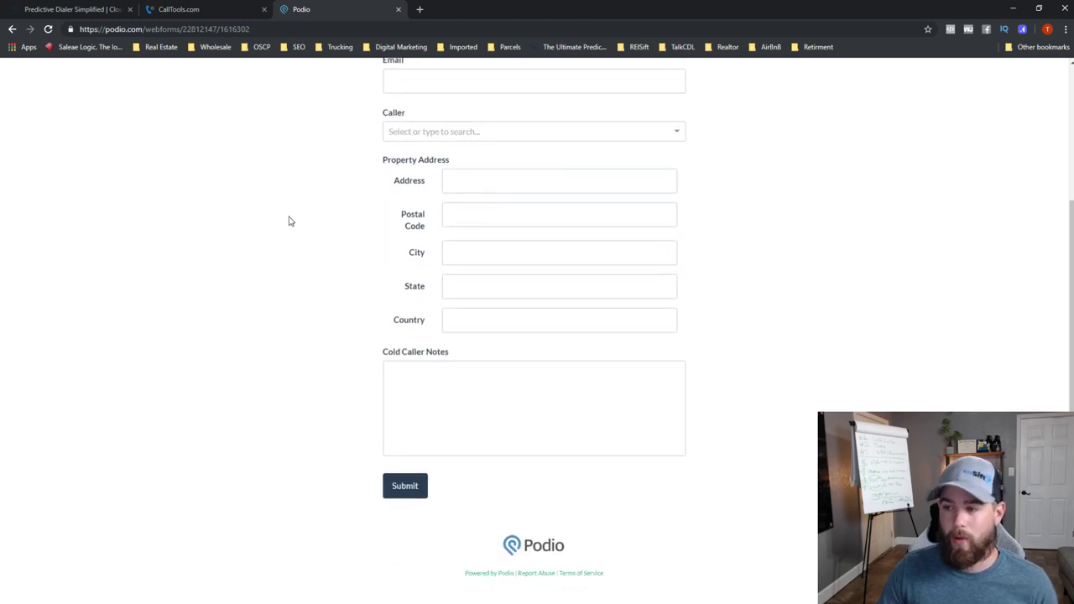
{"action": "scroll", "coordinate": [293, 251], "scroll_direction": "up", "scroll_amount": 1}
{"action": "scroll", "coordinate": [301, 282], "scroll_direction": "up", "scroll_amount": 2}
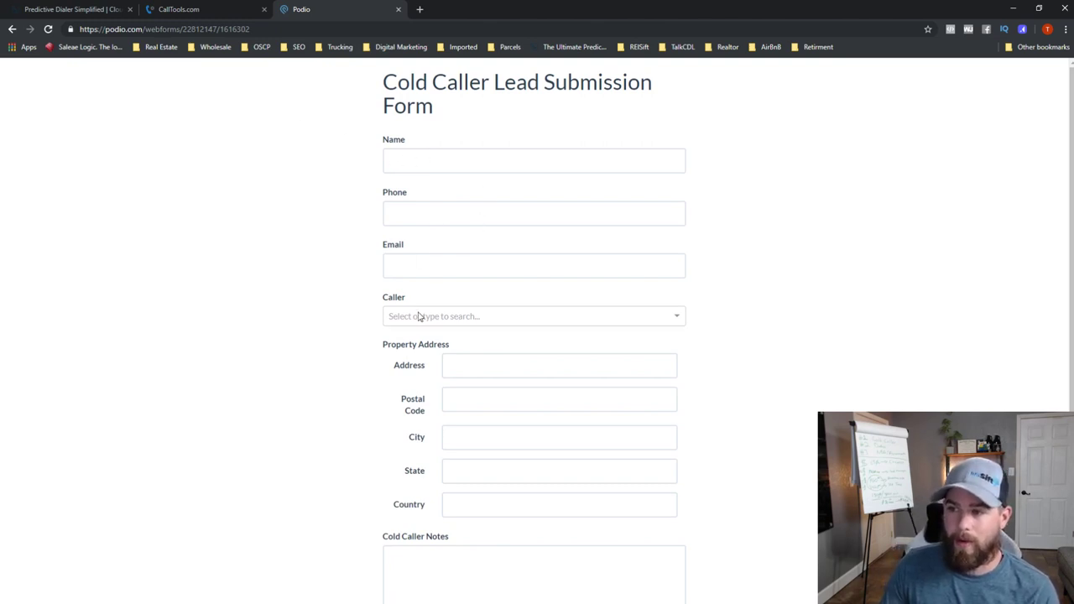
{"action": "left_click", "coordinate": [656, 317]}
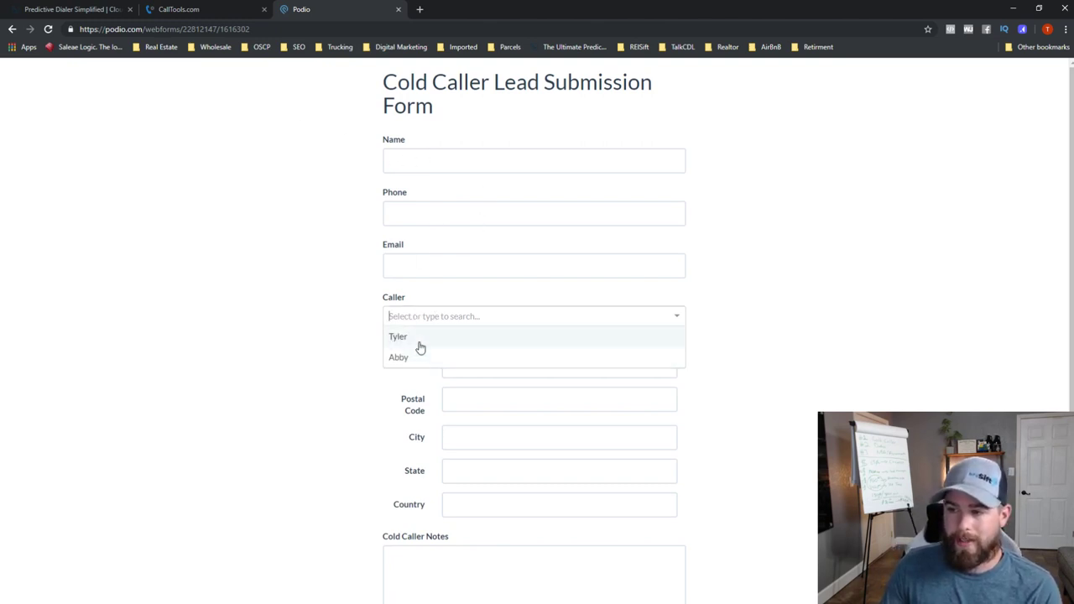
{"action": "left_click", "coordinate": [361, 329]}
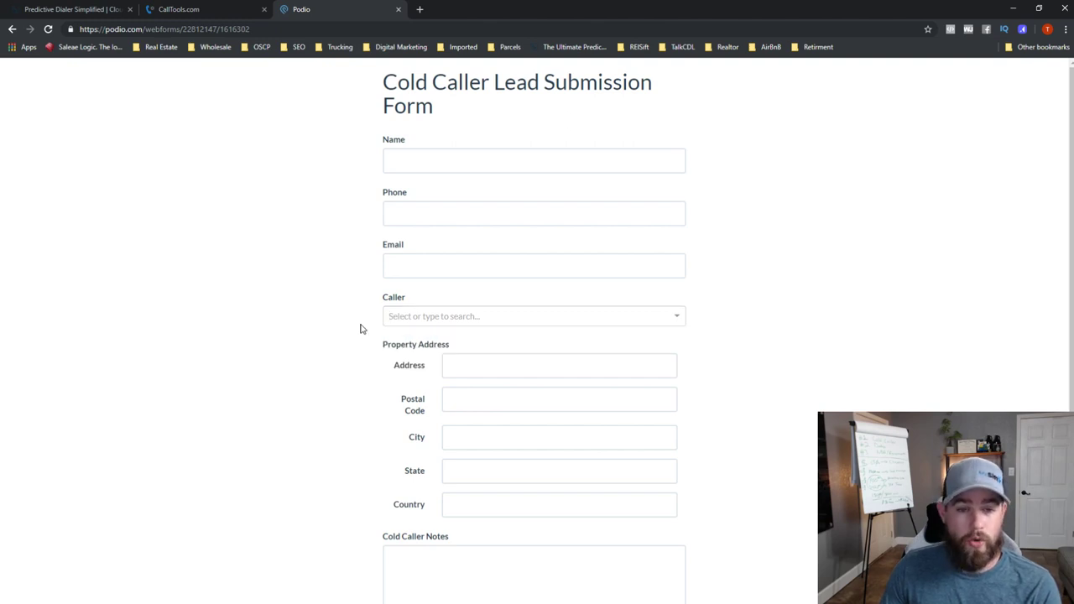
{"action": "scroll", "coordinate": [357, 352], "scroll_direction": "down", "scroll_amount": 3}
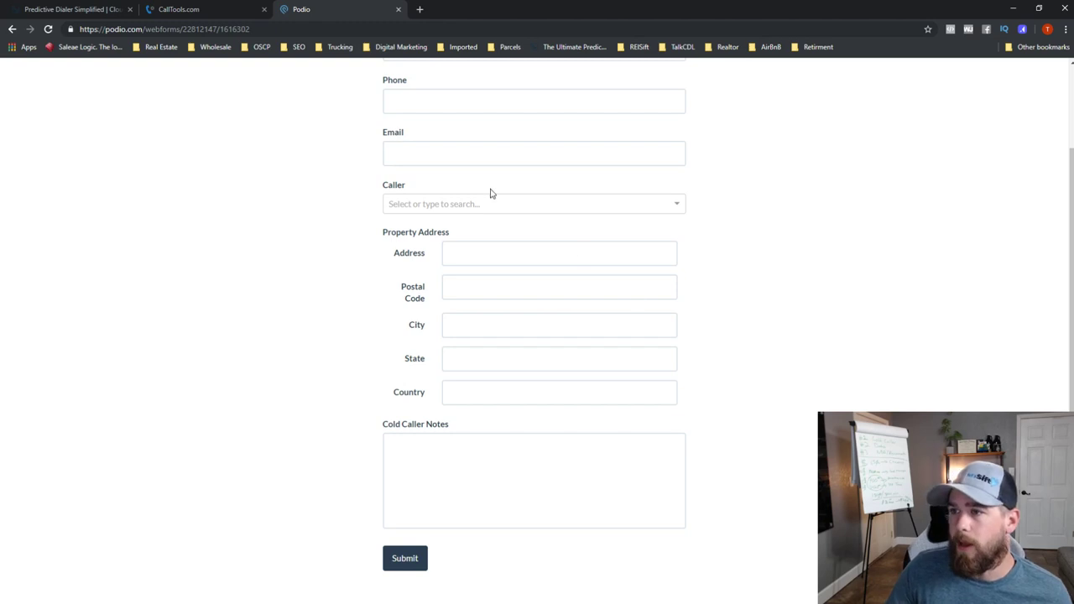
{"action": "scroll", "coordinate": [495, 193], "scroll_direction": "up", "scroll_amount": 2}
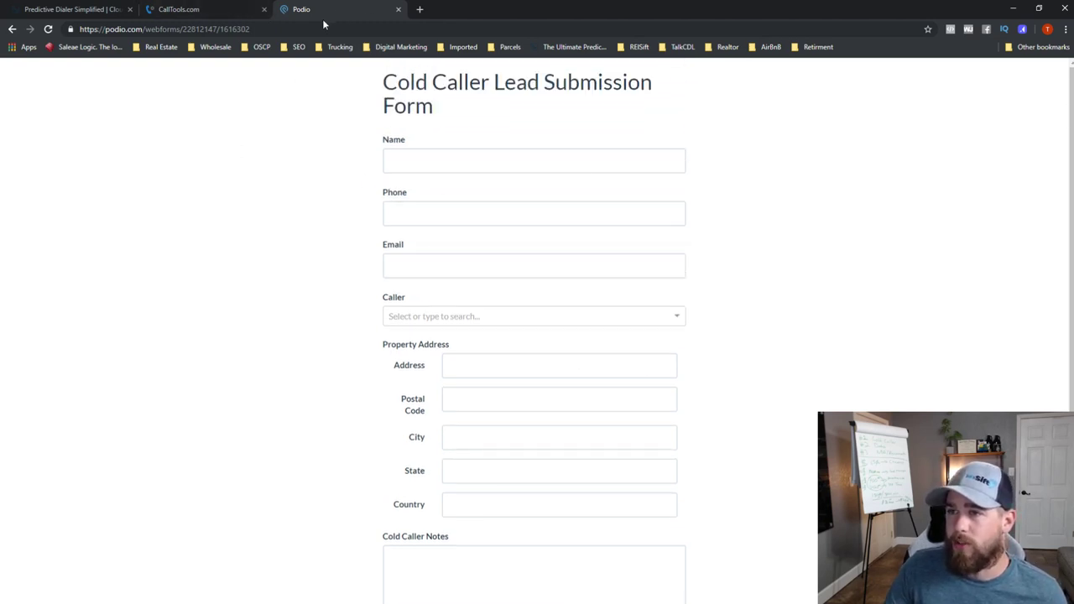
Return to the Cold Callers app and open its webform configuration.
{"action": "left_click", "coordinate": [12, 29]}
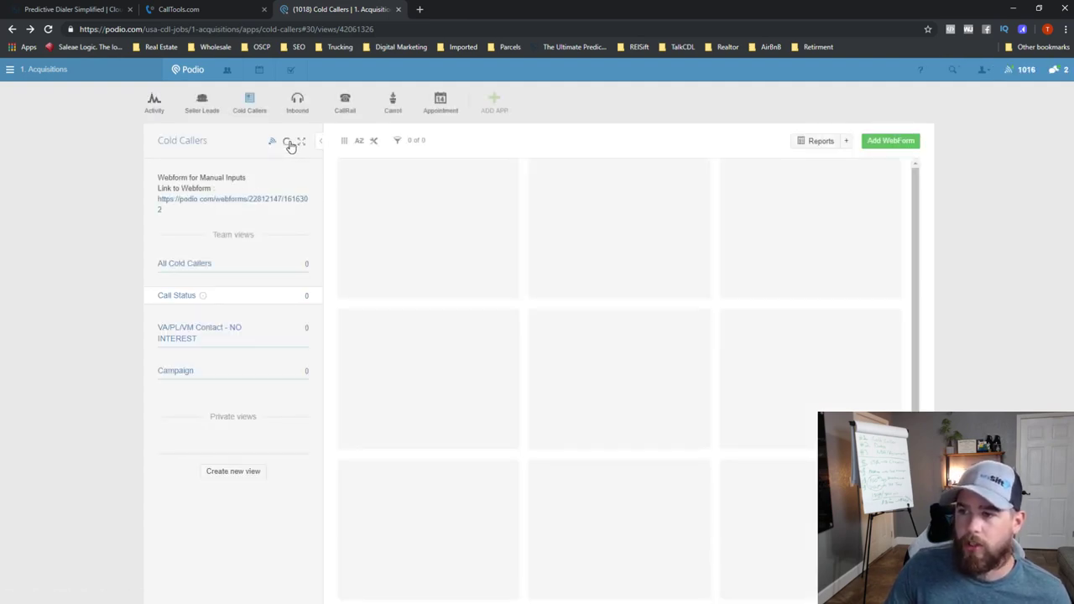
{"action": "left_click", "coordinate": [288, 143]}
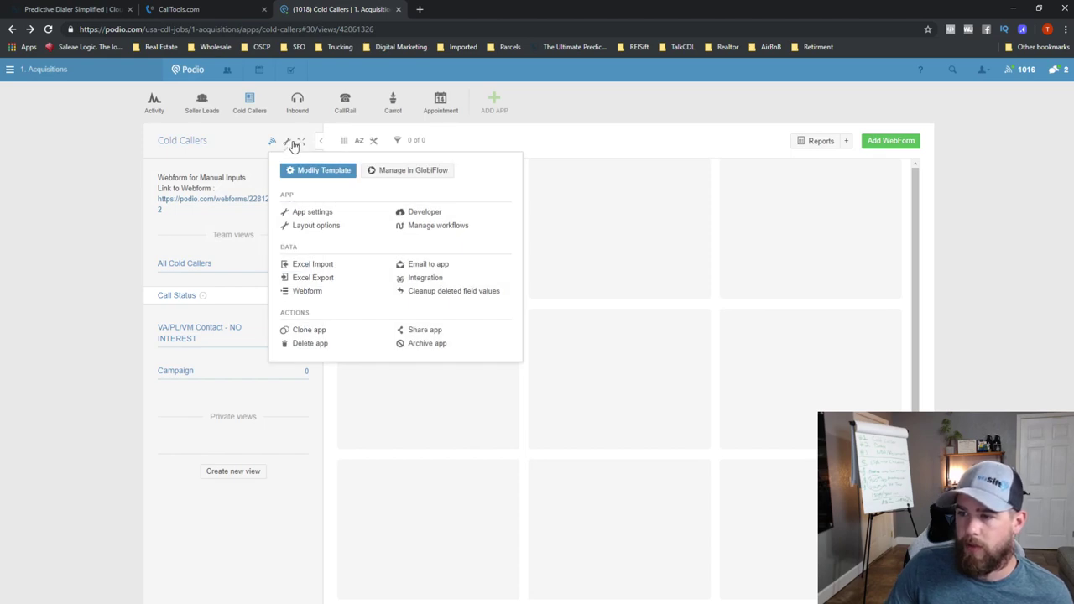
{"action": "left_click", "coordinate": [307, 293]}
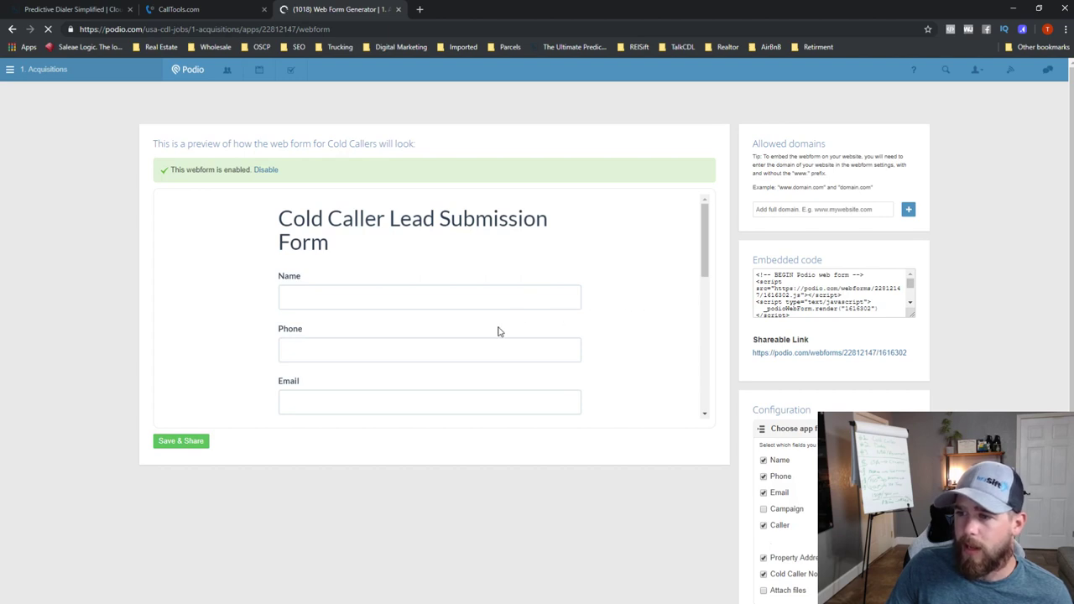
Add the Campaign field to the Cold Caller Lead Submission Form and review the form preview.
{"action": "scroll", "coordinate": [823, 400], "scroll_direction": "down", "scroll_amount": 2}
{"action": "left_click", "coordinate": [780, 353]}
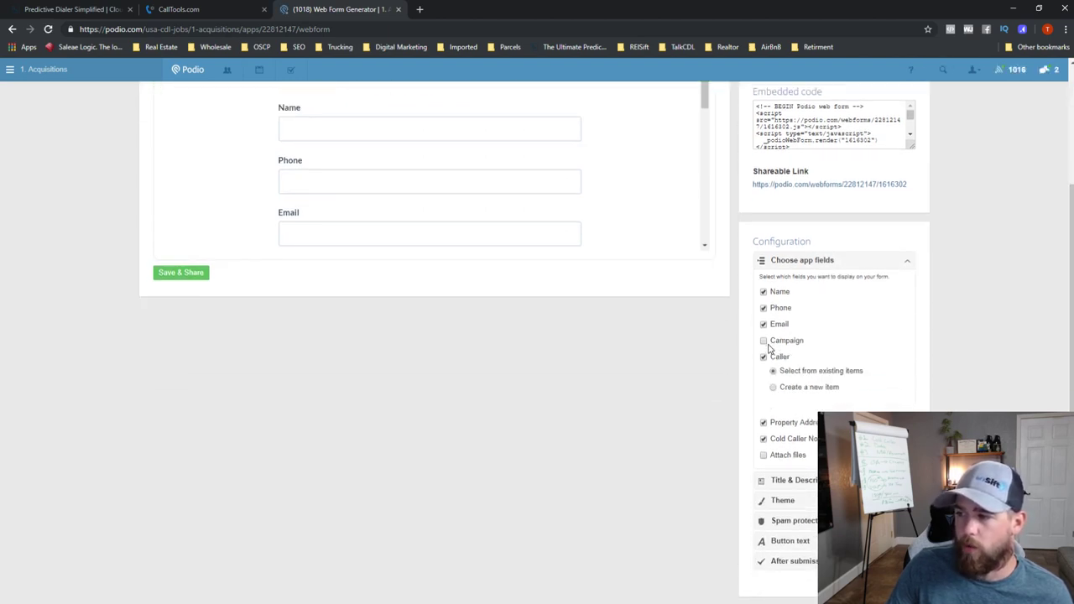
{"action": "scroll", "coordinate": [583, 314], "scroll_direction": "up", "scroll_amount": 3}
{"action": "scroll", "coordinate": [487, 294], "scroll_direction": "down", "scroll_amount": 8}
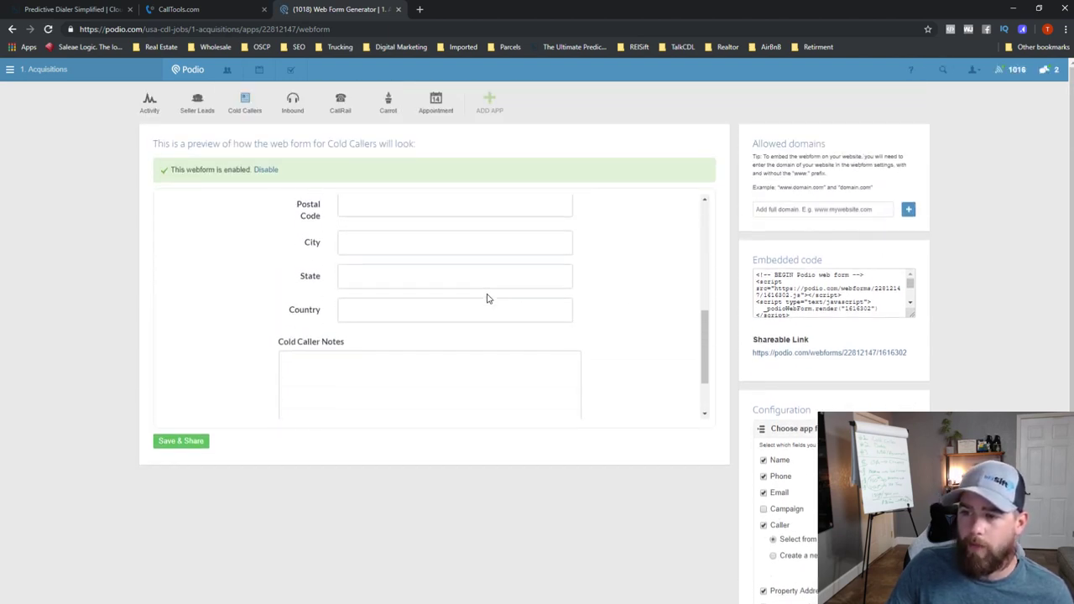
{"action": "scroll", "coordinate": [814, 482], "scroll_direction": "down", "scroll_amount": 1}
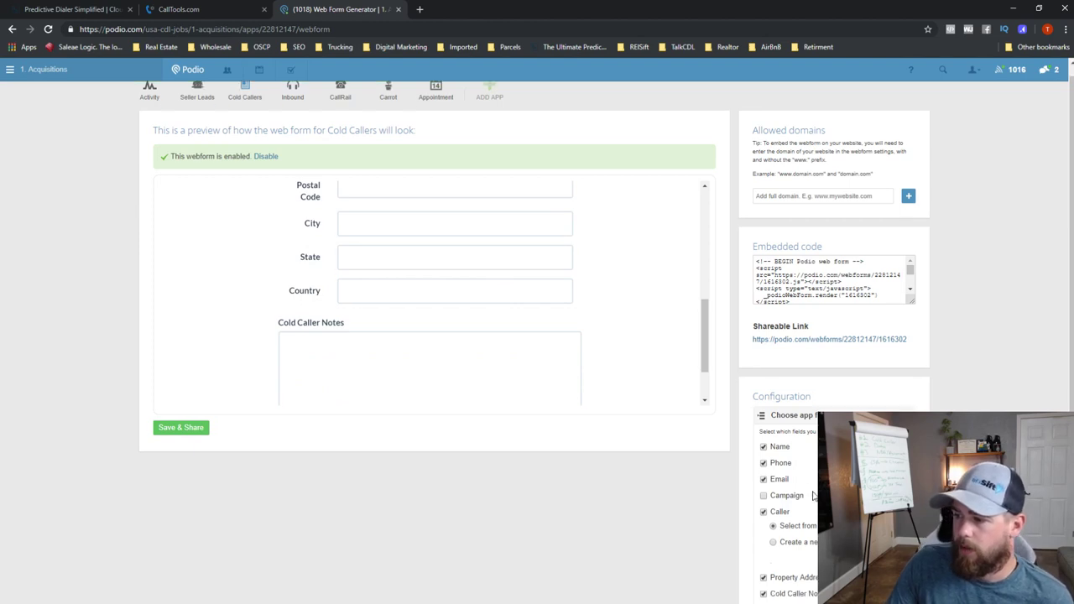
{"action": "left_click", "coordinate": [763, 454]}
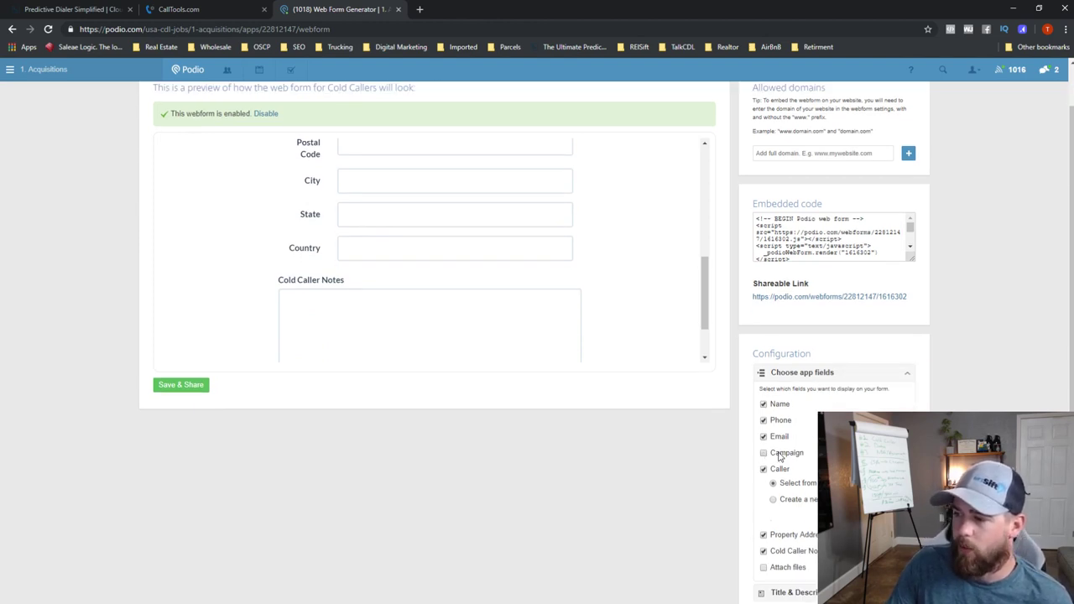
{"action": "scroll", "coordinate": [462, 354], "scroll_direction": "down", "scroll_amount": 1}
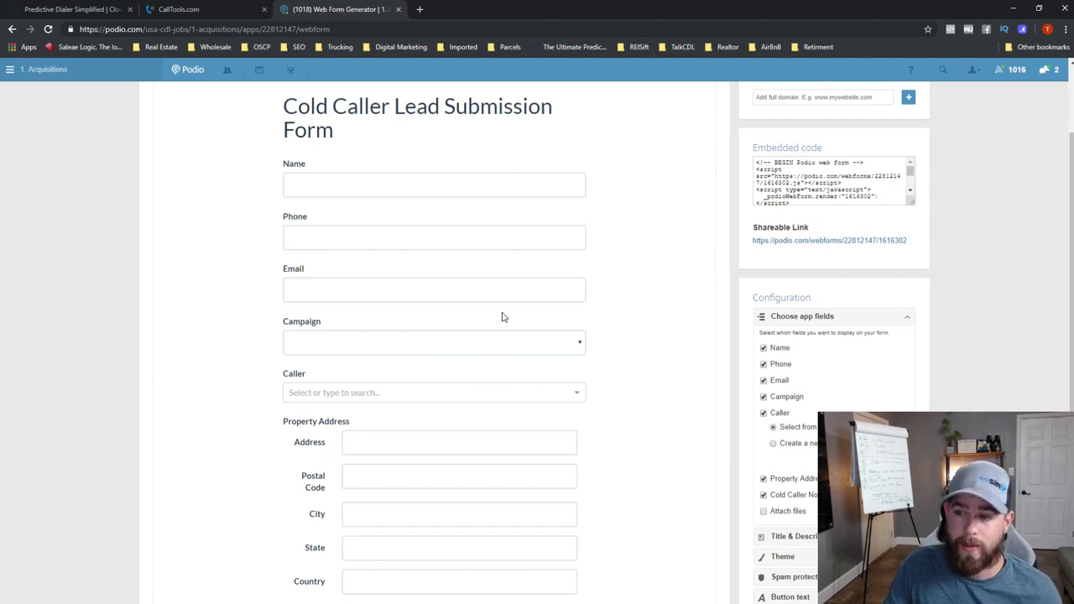
{"action": "scroll", "coordinate": [504, 361], "scroll_direction": "down", "scroll_amount": 2}
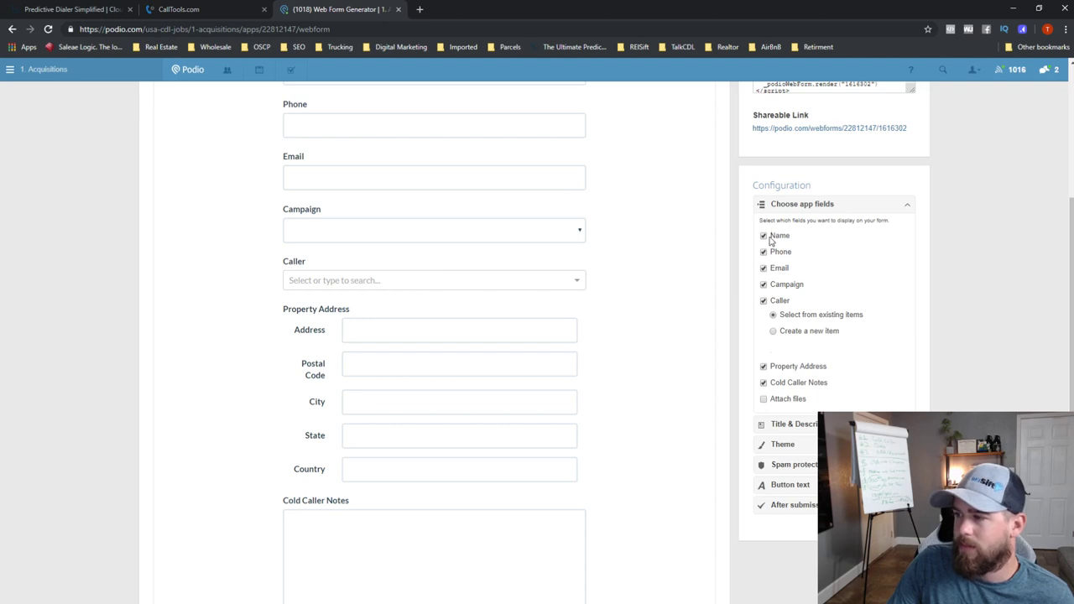
{"action": "scroll", "coordinate": [530, 239], "scroll_direction": "up", "scroll_amount": 2}
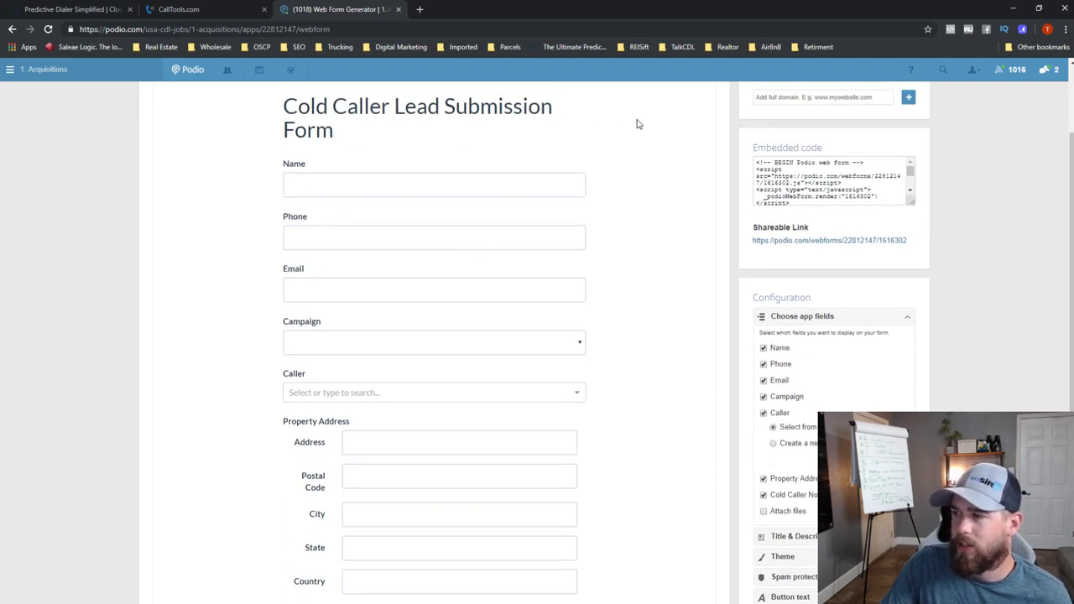
Save the updated Cold Callers webform and bring up its sharing details.
{"action": "scroll", "coordinate": [647, 286], "scroll_direction": "up", "scroll_amount": 2}
{"action": "scroll", "coordinate": [352, 436], "scroll_direction": "down", "scroll_amount": 6}
{"action": "left_click", "coordinate": [185, 539]}
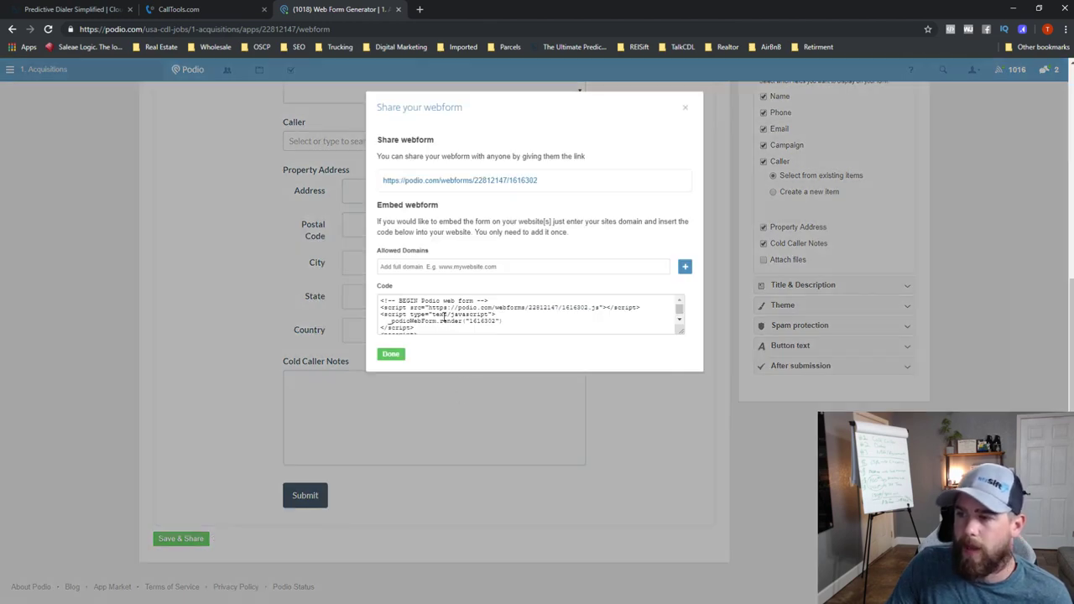
Copy the webform's share link and open the live Cold Caller Lead Submission Form from it.
{"action": "left_click_drag", "start_coordinate": [548, 186], "coordinate": [380, 186]}
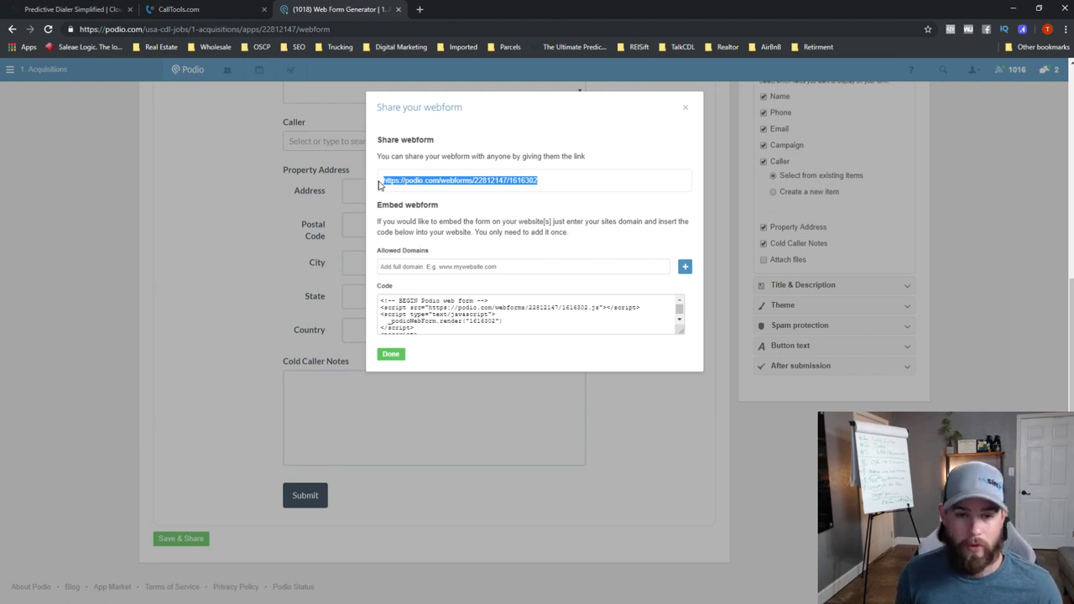
{"action": "right_click", "coordinate": [454, 188]}
{"action": "left_click", "coordinate": [483, 270]}
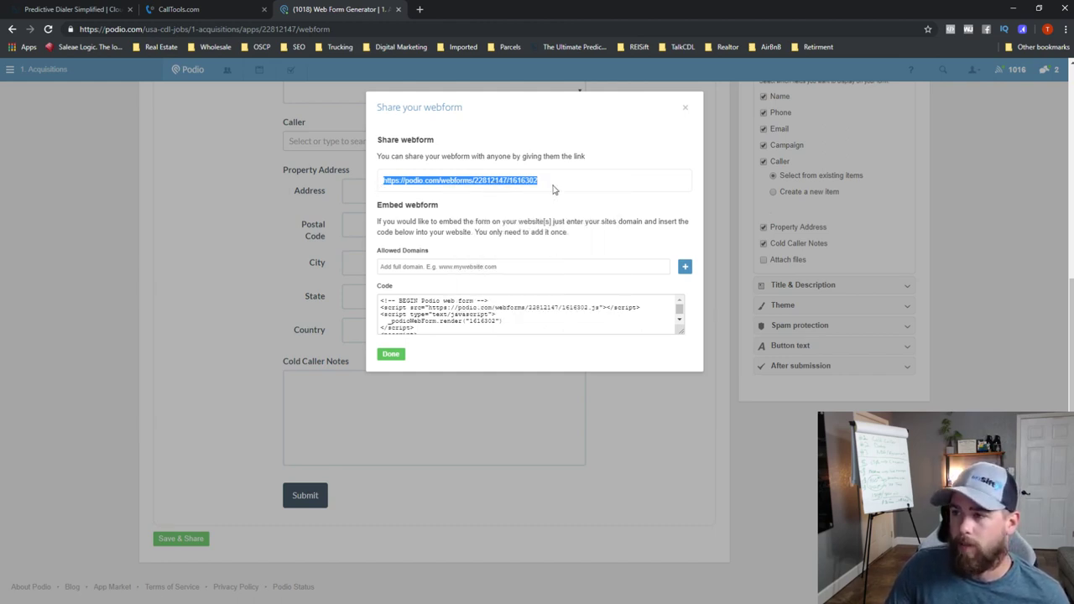
{"action": "left_click", "coordinate": [508, 183]}
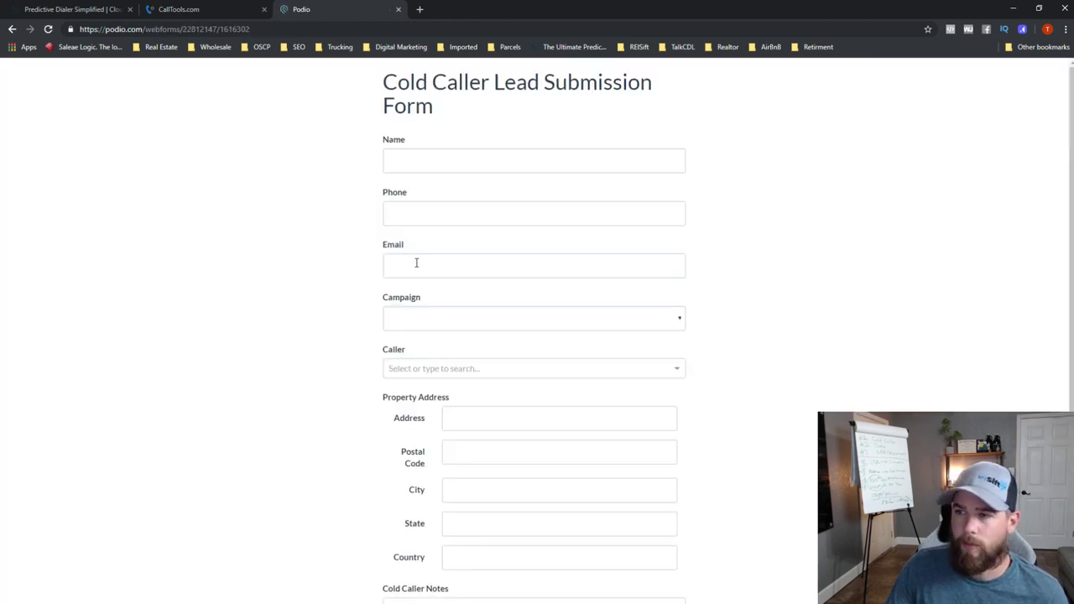
Switch to CallTools and open the Connectors page within the CRM settings.
{"action": "left_click", "coordinate": [201, 12]}
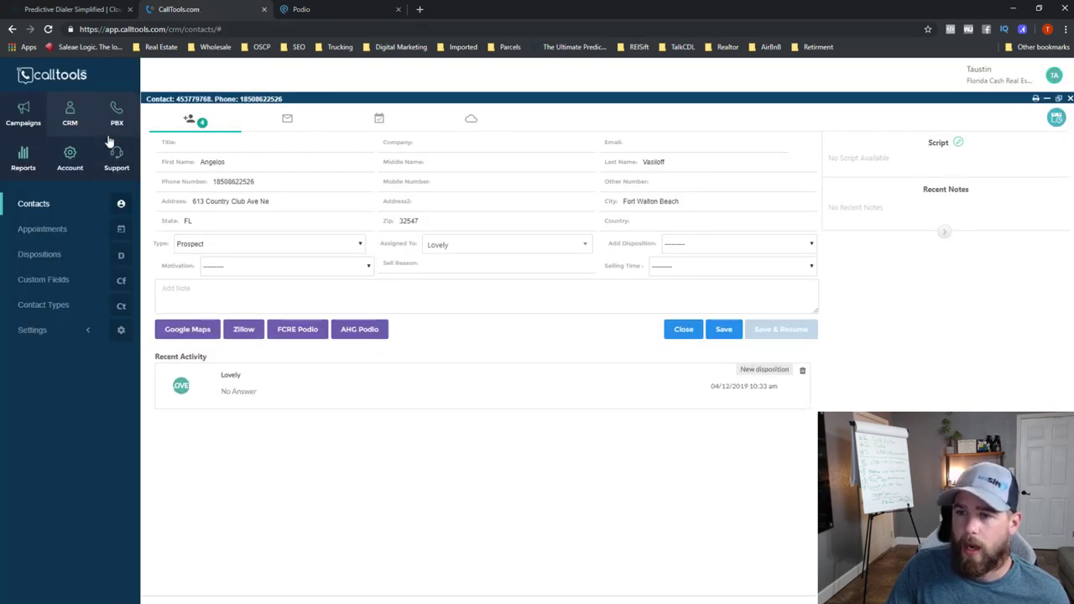
{"action": "left_click", "coordinate": [42, 333]}
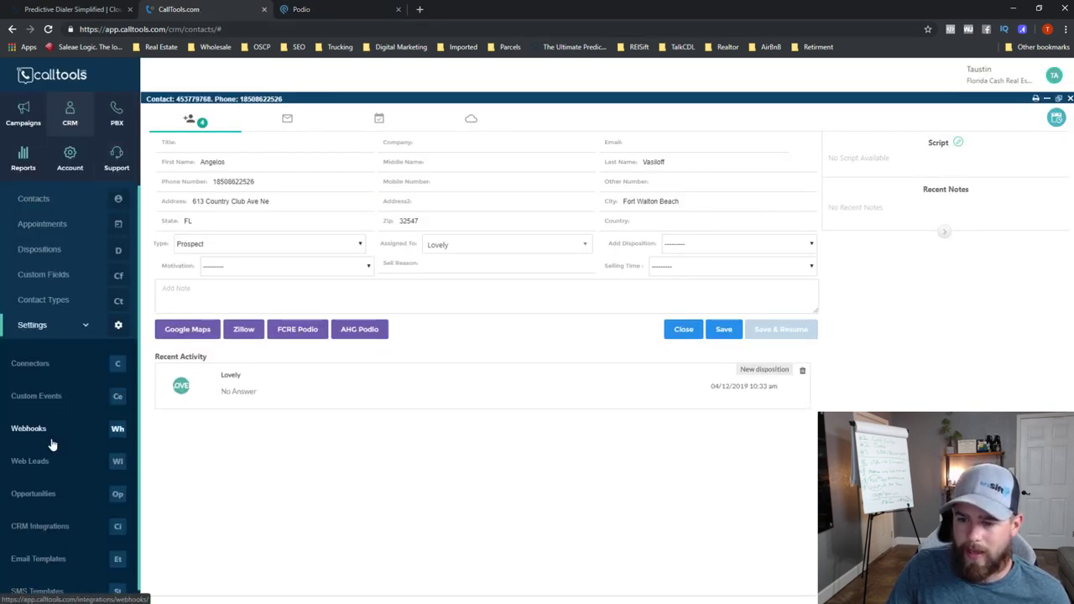
{"action": "scroll", "coordinate": [52, 445], "scroll_direction": "down", "scroll_amount": 1}
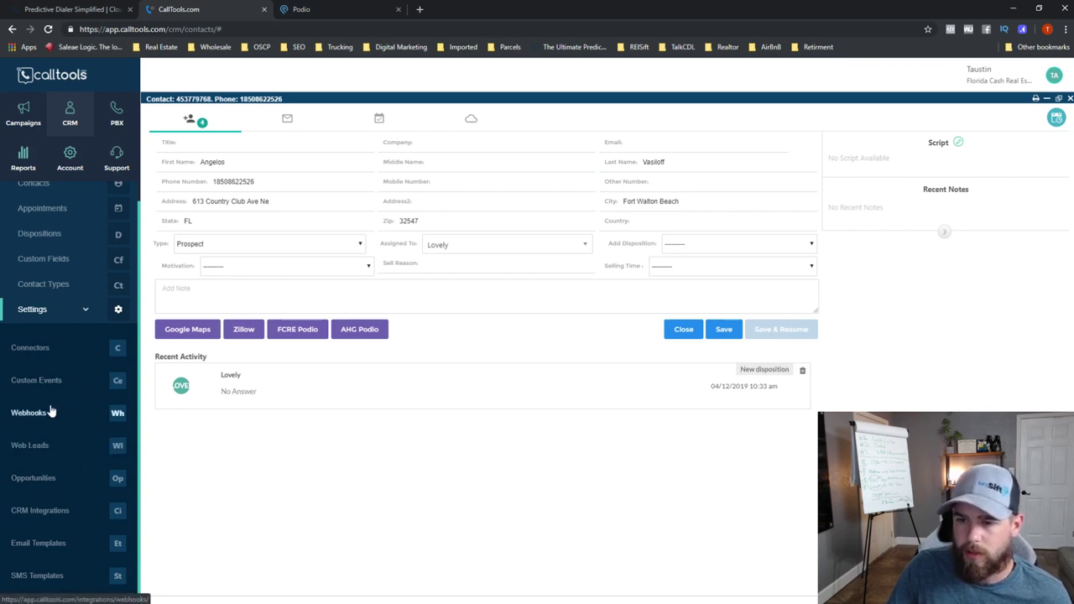
{"action": "left_click", "coordinate": [46, 361]}
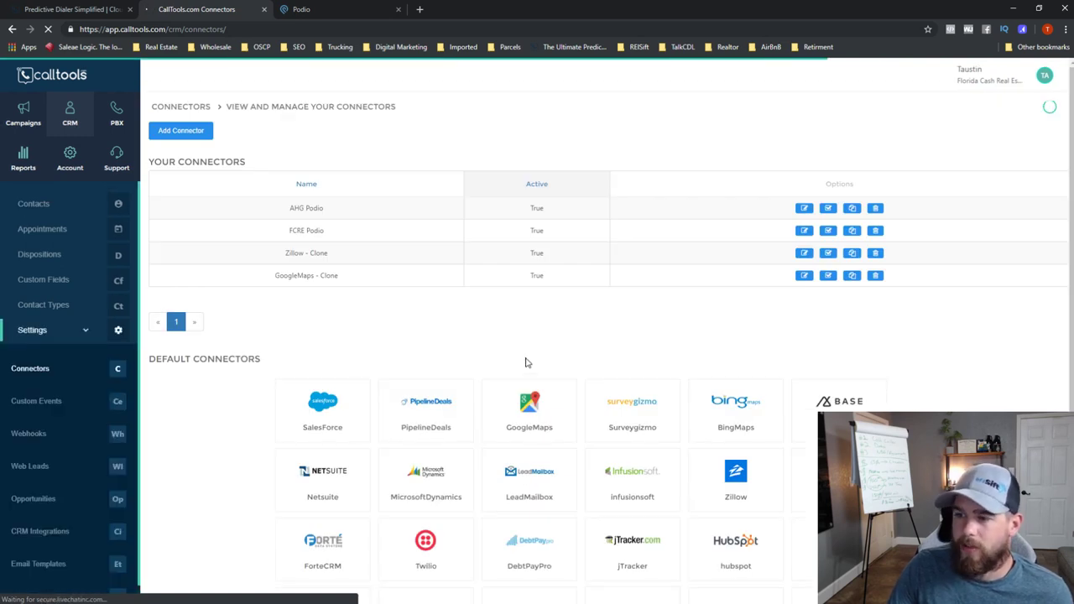
Look over the default connectors and clone the existing FCRE Podio connector.
{"action": "scroll", "coordinate": [777, 345], "scroll_direction": "down", "scroll_amount": 2}
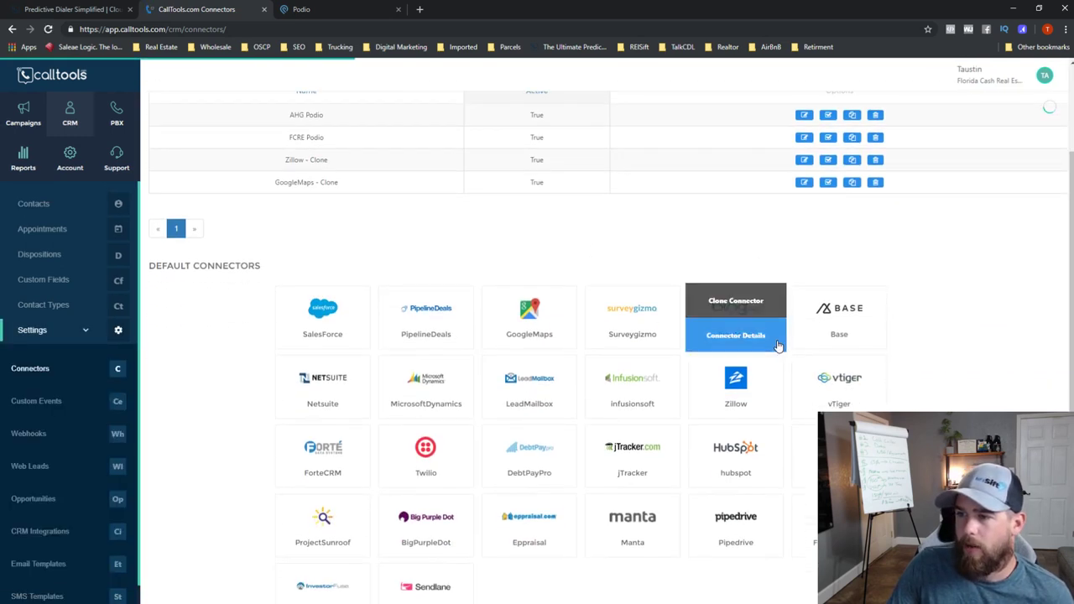
{"action": "scroll", "coordinate": [646, 225], "scroll_direction": "up", "scroll_amount": 2}
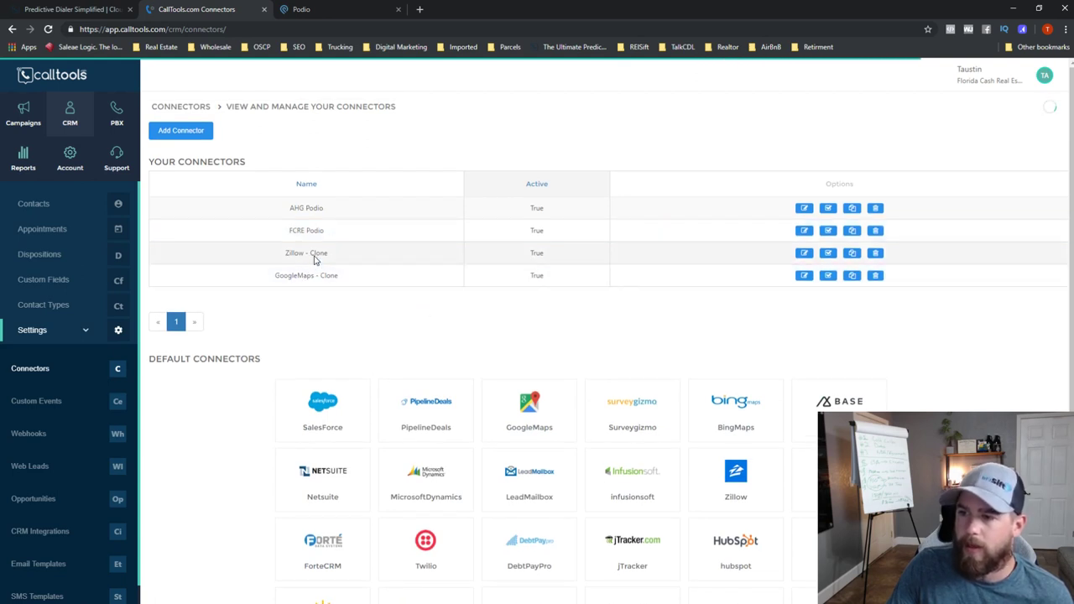
{"action": "left_click", "coordinate": [851, 235]}
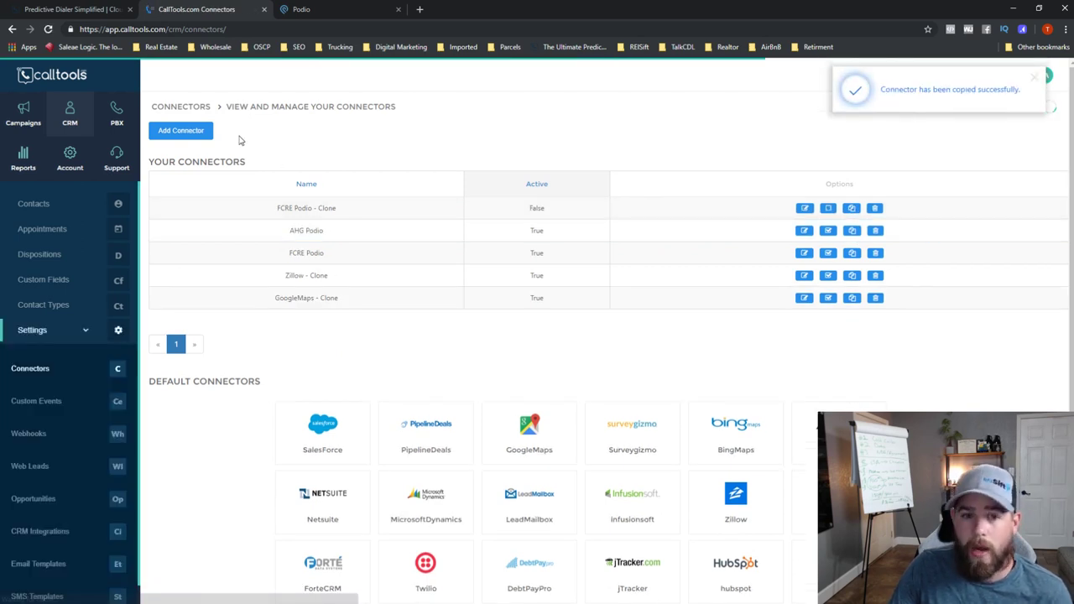
{"action": "left_click", "coordinate": [171, 134]}
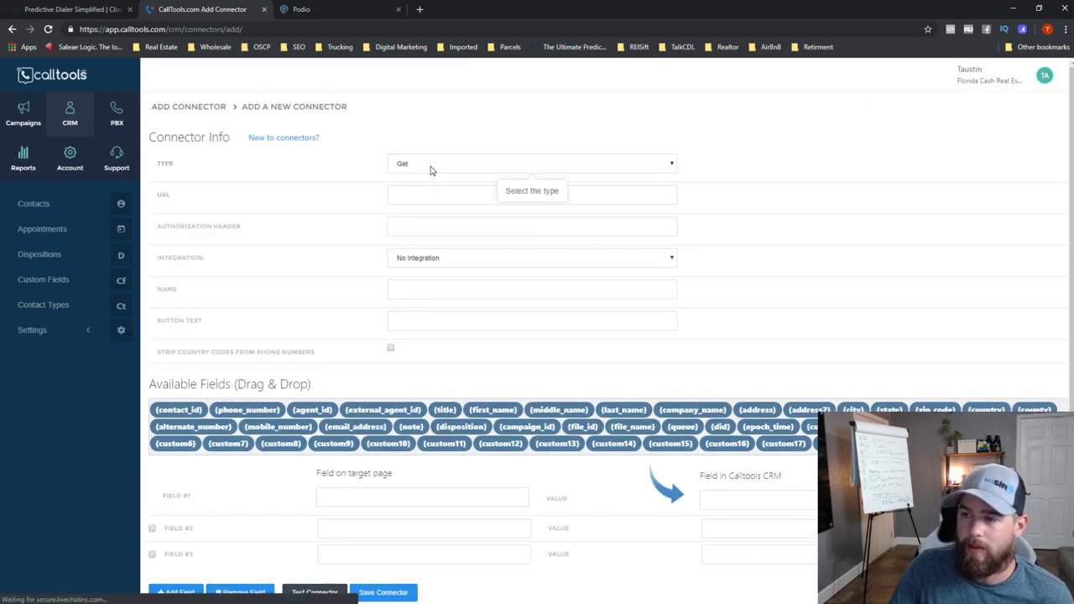
{"action": "left_click", "coordinate": [431, 171]}
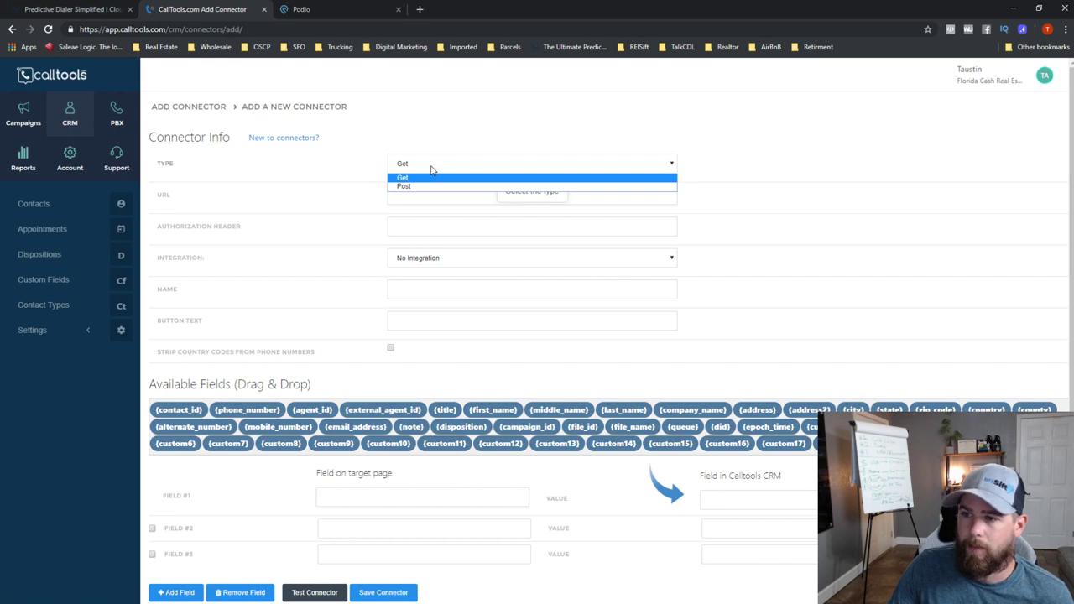
{"action": "left_click", "coordinate": [405, 178]}
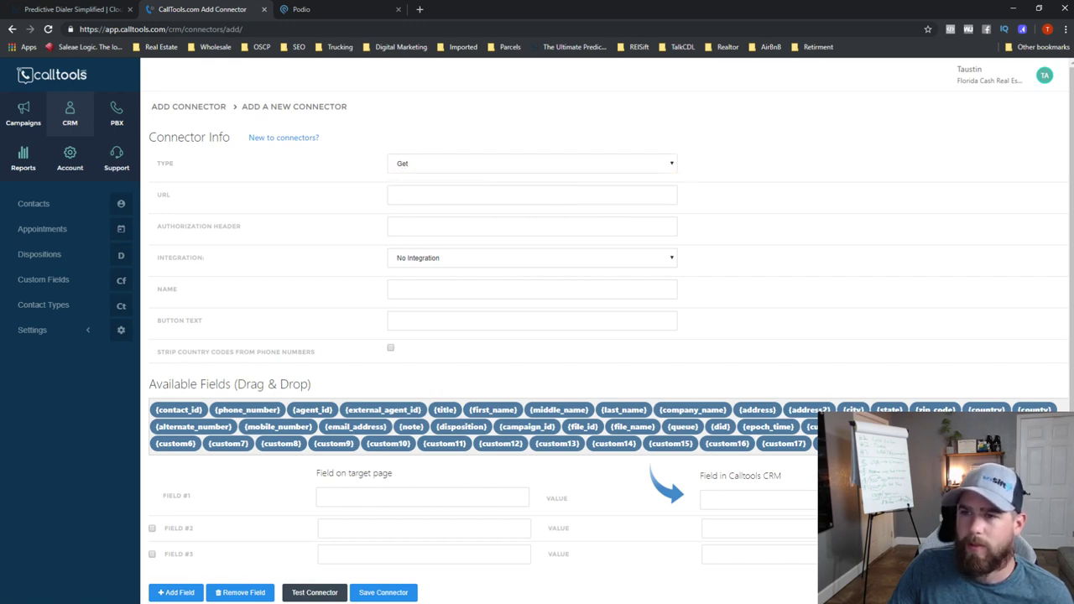
{"action": "left_click", "coordinate": [12, 29]}
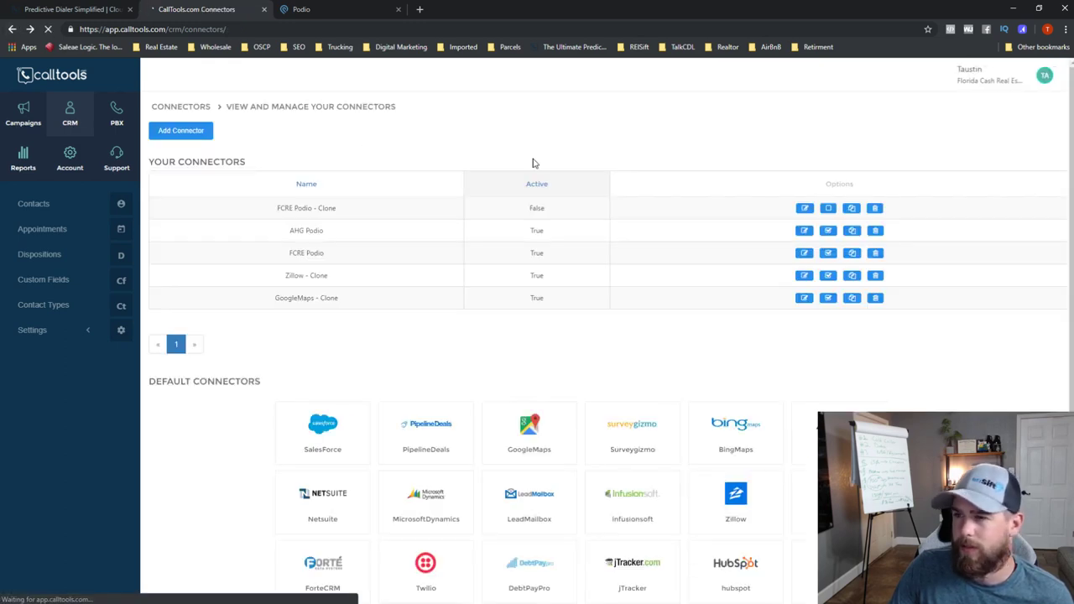
Check the URL and field mappings in the FCRE Podio - Clone connector, then return to the connectors list.
{"action": "left_click", "coordinate": [803, 209]}
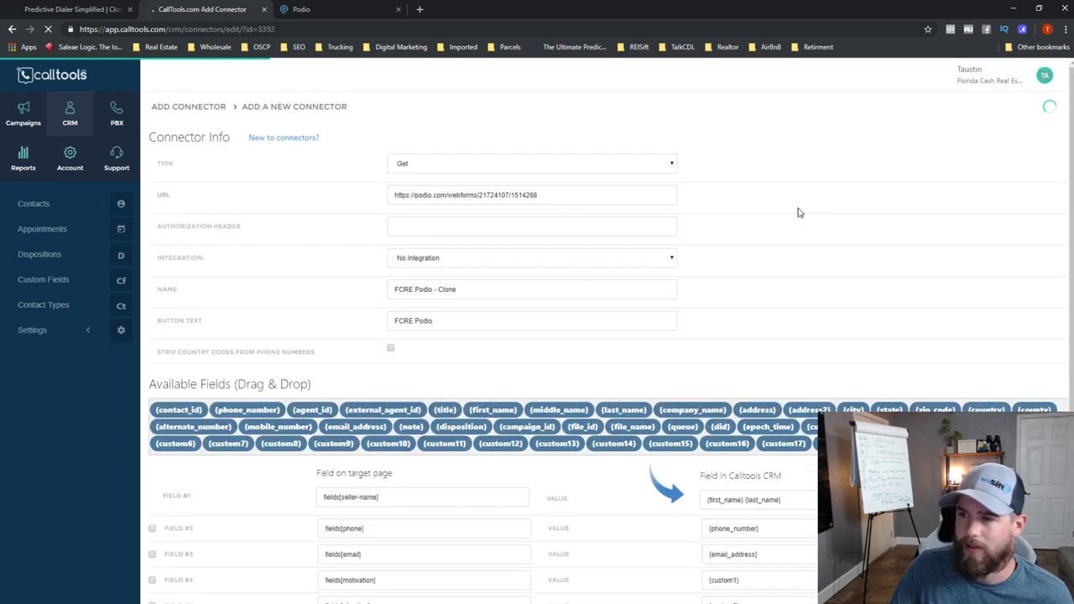
{"action": "triple_click", "coordinate": [453, 195]}
{"action": "left_click", "coordinate": [403, 177]}
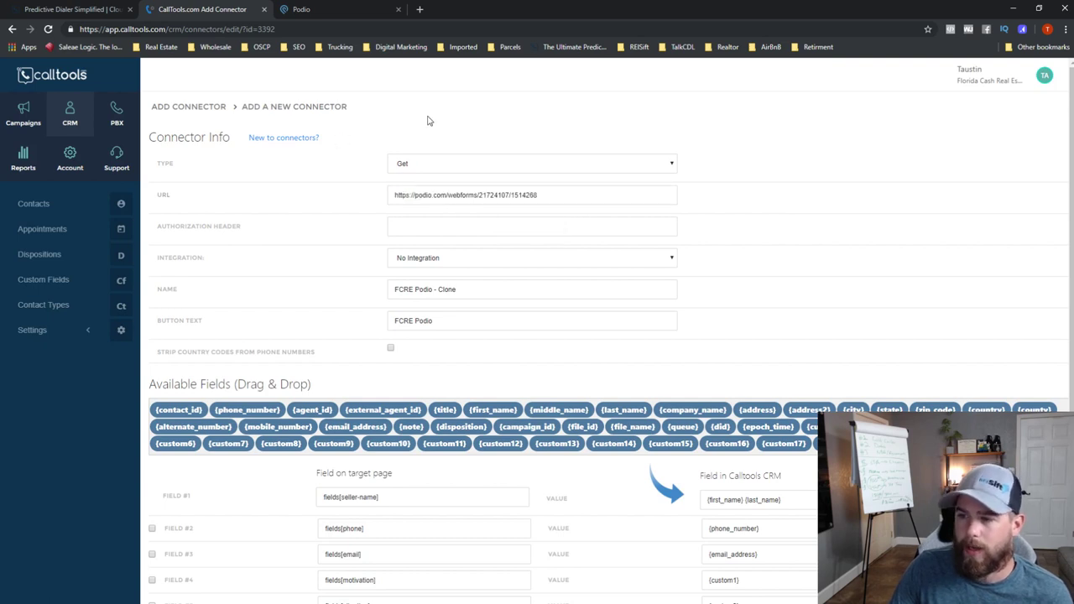
{"action": "key", "text": "alt+Left"}
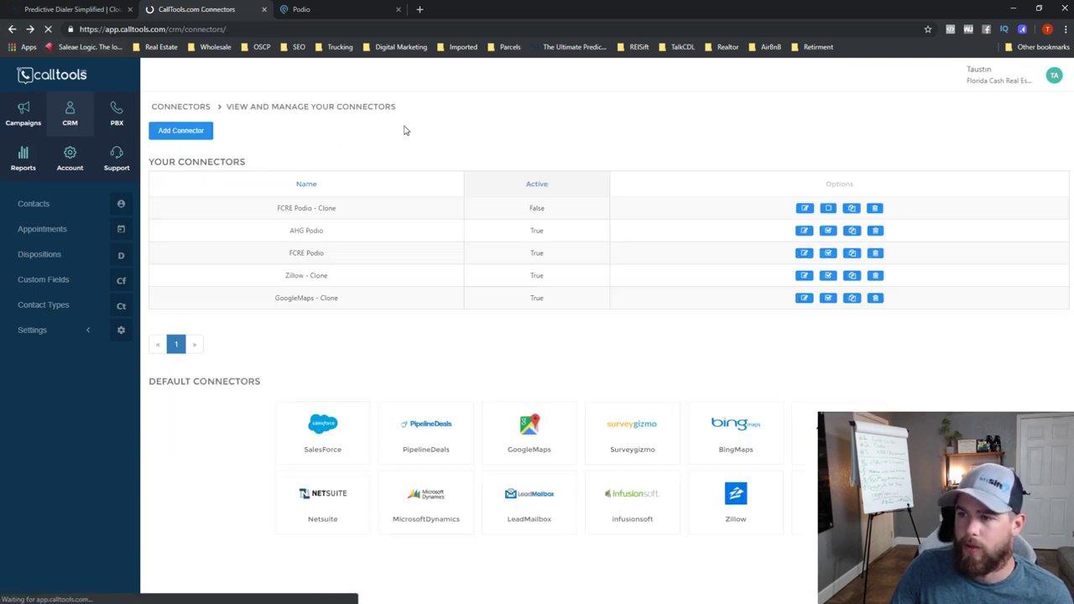
{"action": "left_click", "coordinate": [180, 130]}
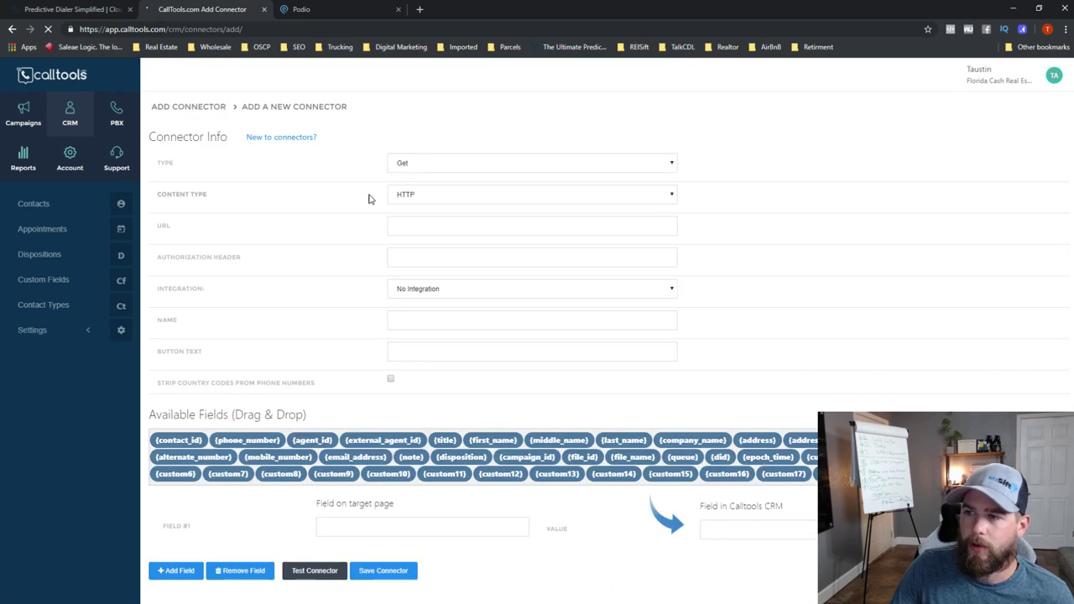
{"action": "left_click", "coordinate": [422, 197]}
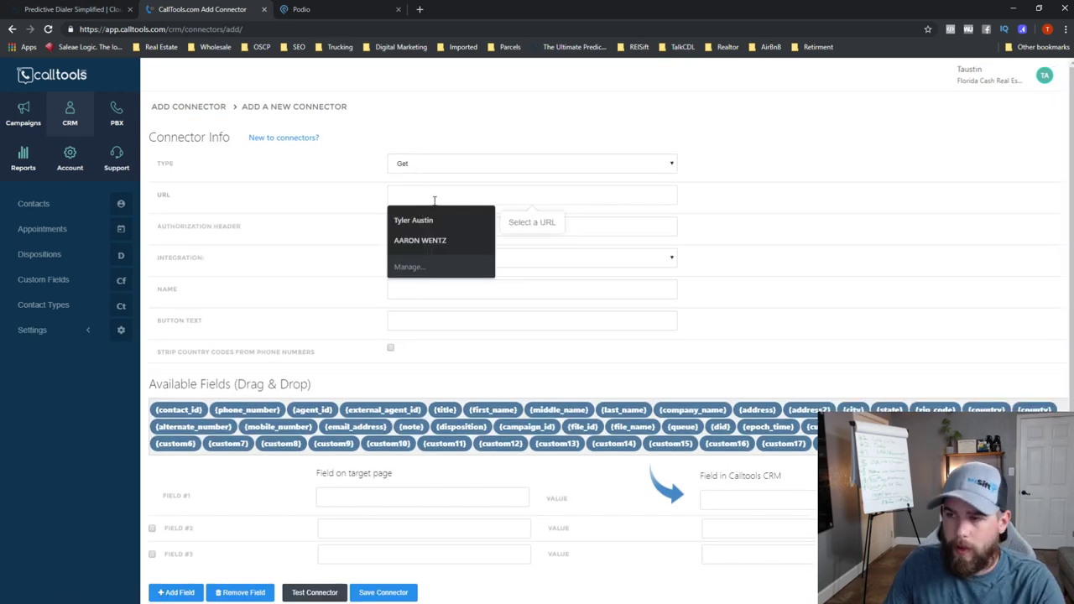
{"action": "key", "text": "ctrl+v"}
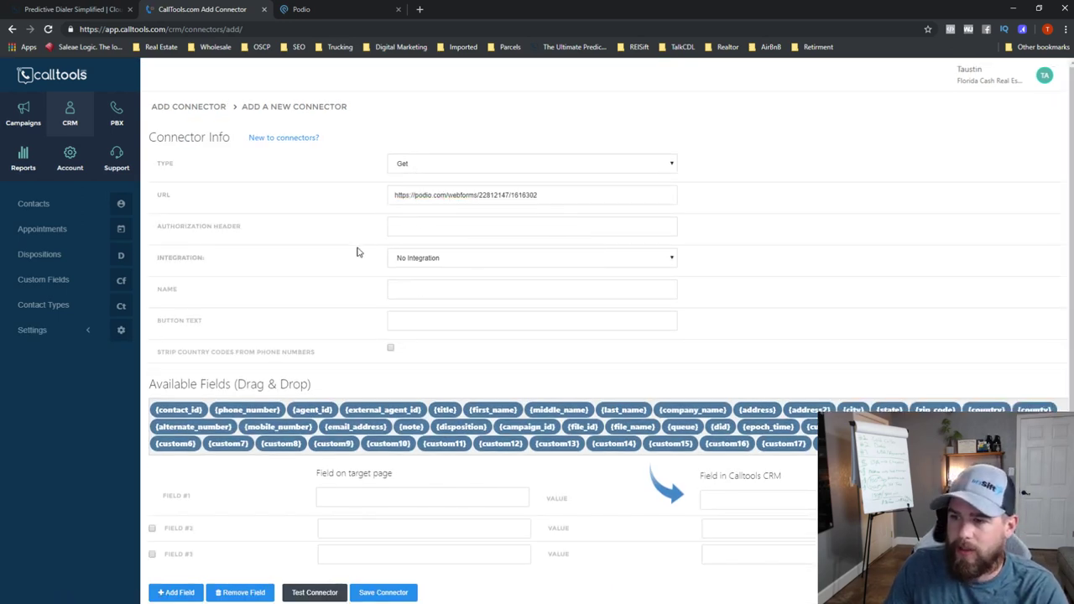
{"action": "left_click", "coordinate": [413, 261]}
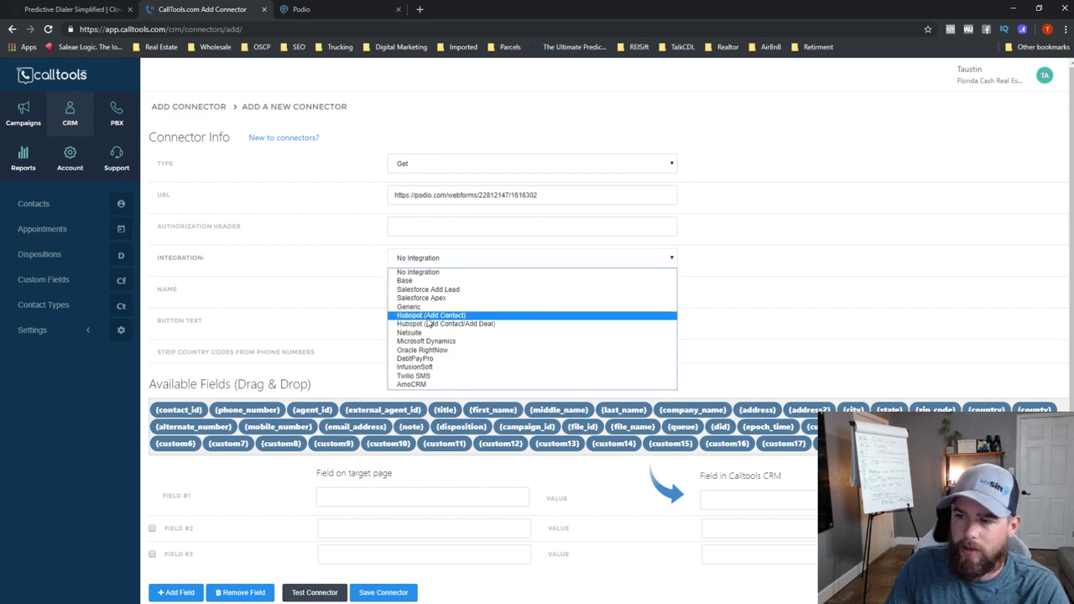
{"action": "left_click", "coordinate": [420, 272]}
Name the new connector Tutorial and set its button text to Cold Caller Podio.
{"action": "left_click", "coordinate": [435, 292]}
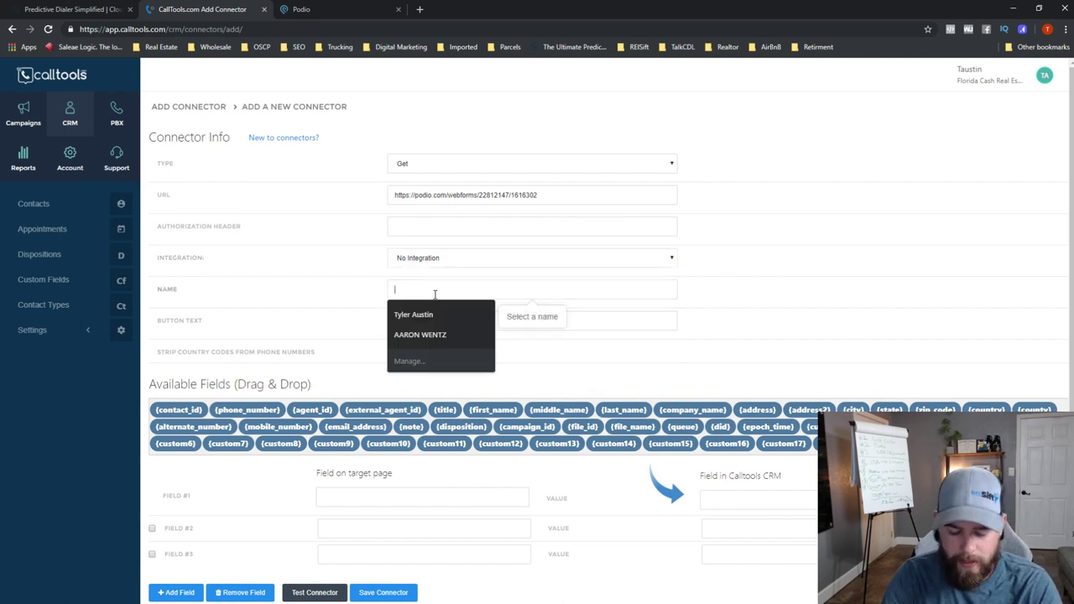
{"action": "type", "text": "Tutoria"}
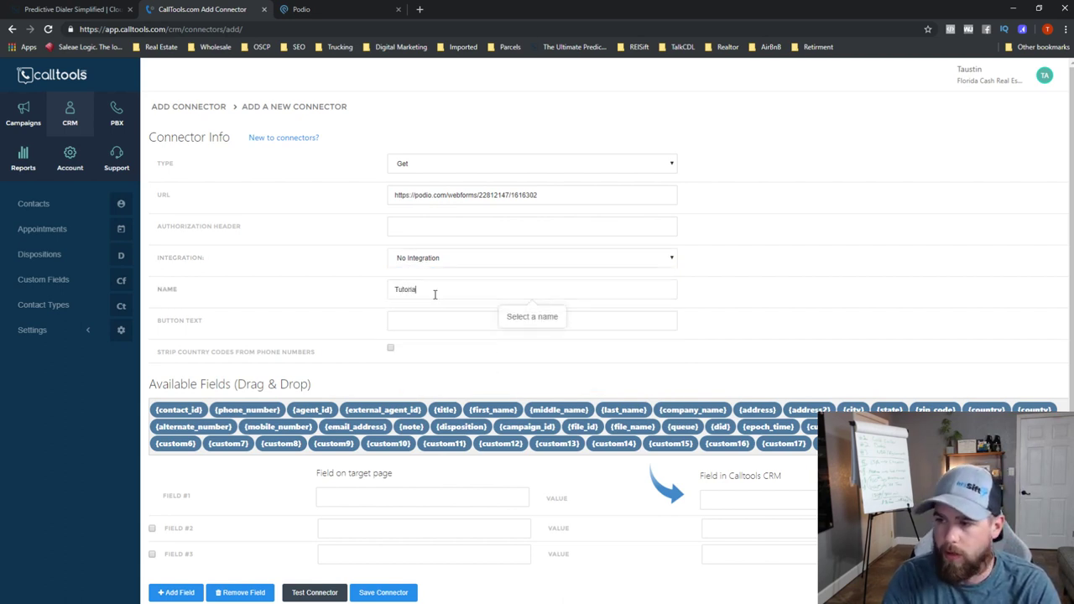
{"action": "type", "text": "l"}
{"action": "left_click", "coordinate": [420, 324]}
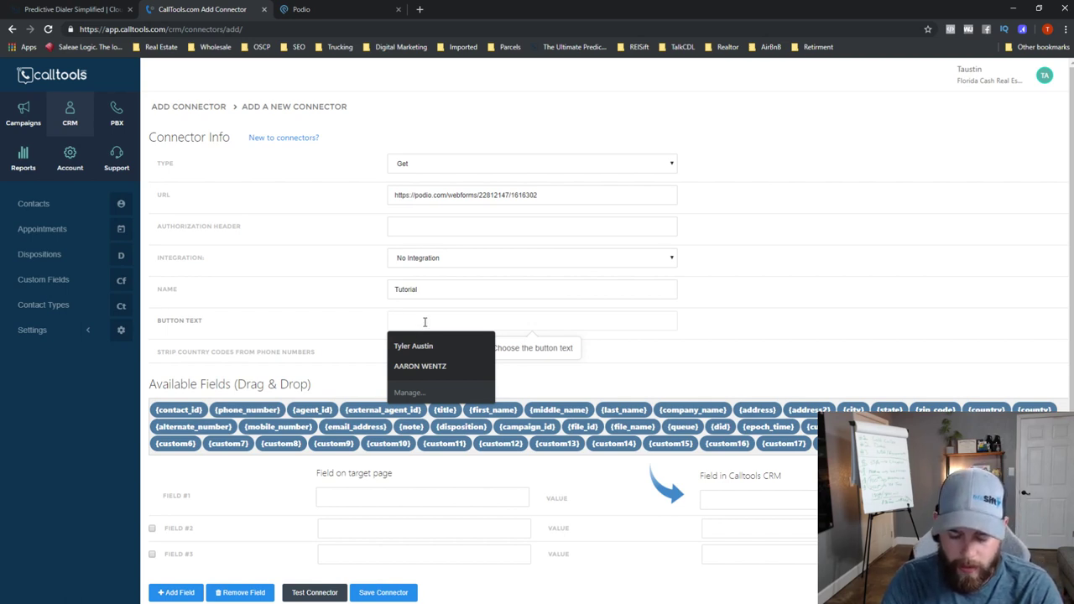
{"action": "type", "text": "Cold Caller Podio"}
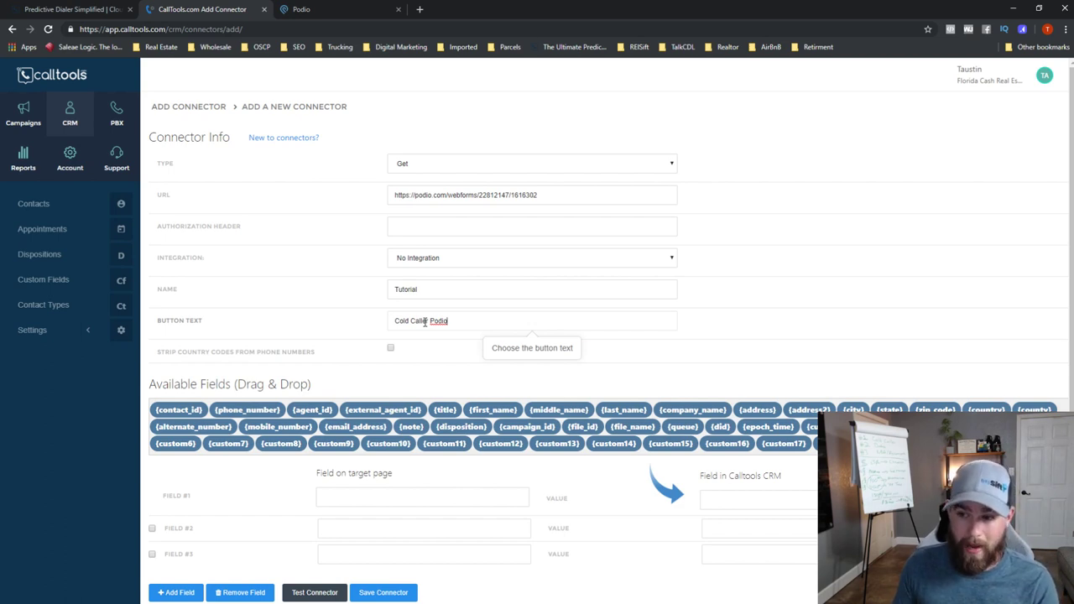
{"action": "left_click", "coordinate": [418, 287]}
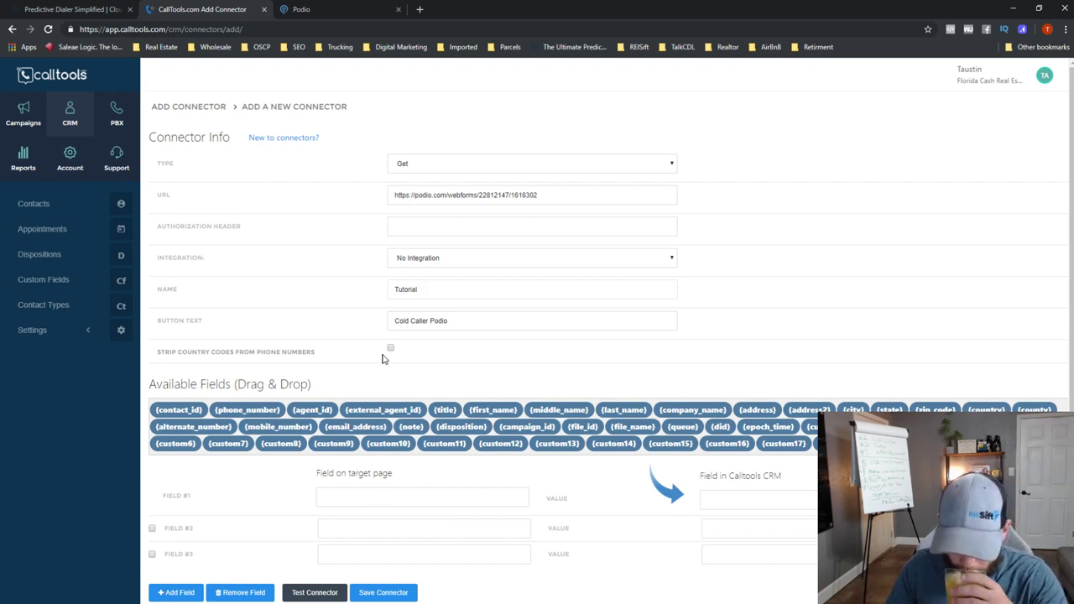
{"action": "scroll", "coordinate": [504, 381], "scroll_direction": "down", "scroll_amount": 1}
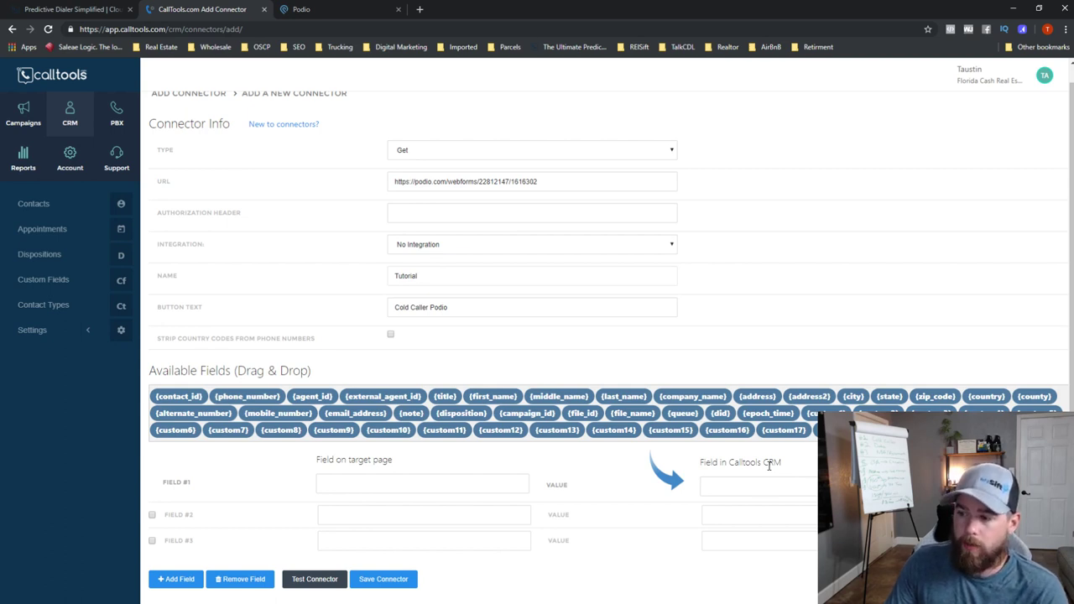
{"action": "left_click", "coordinate": [700, 484]}
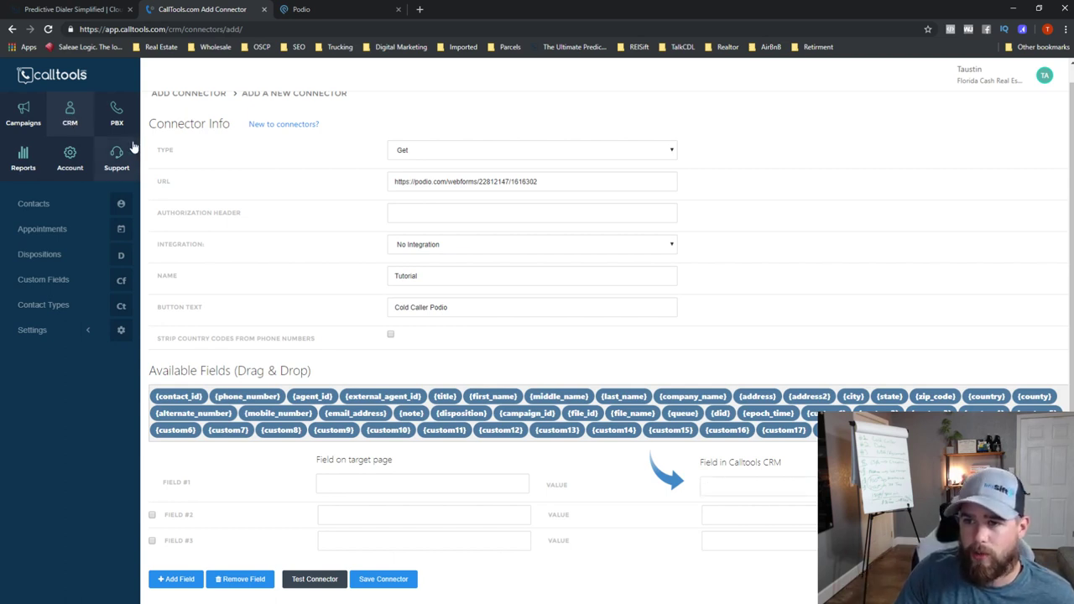
Open the second contact in the CRM contacts list and look over its available fields and connector buttons.
{"action": "left_click", "coordinate": [85, 206]}
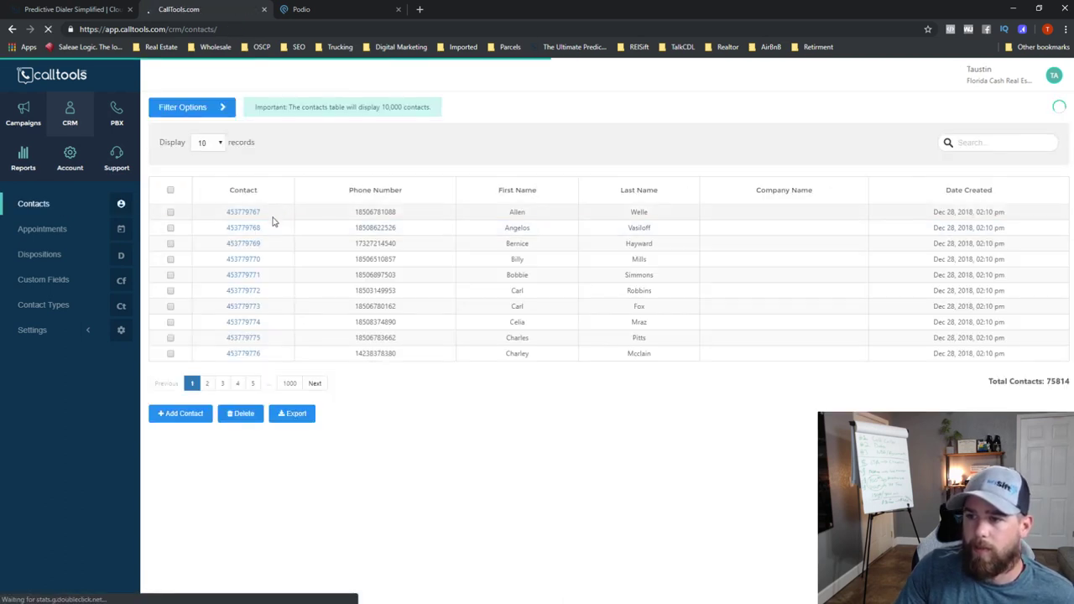
{"action": "left_click", "coordinate": [247, 227]}
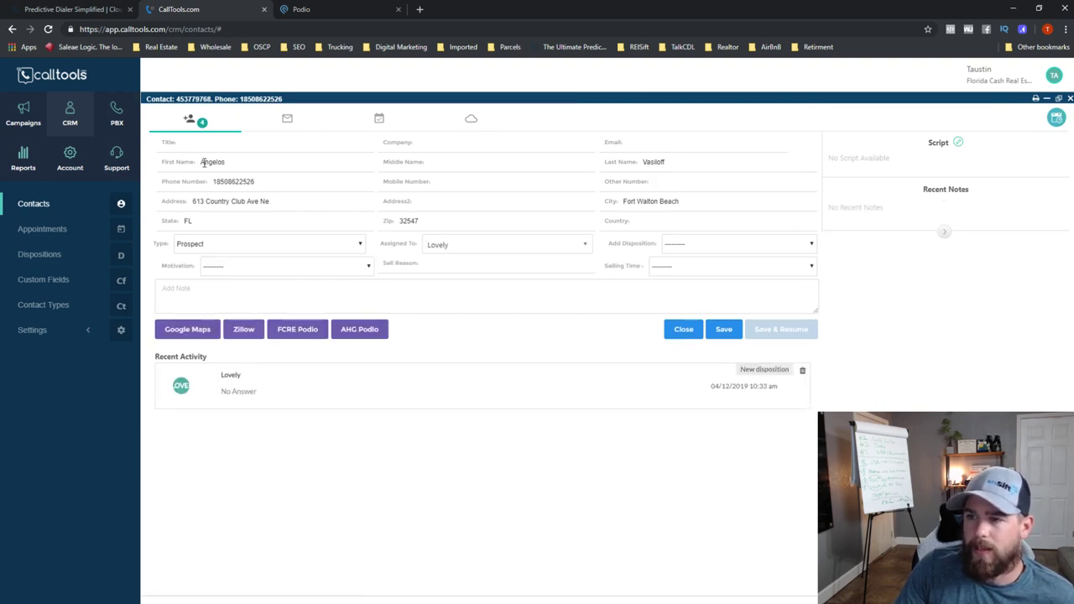
{"action": "left_click", "coordinate": [427, 141]}
{"action": "left_click", "coordinate": [397, 144]}
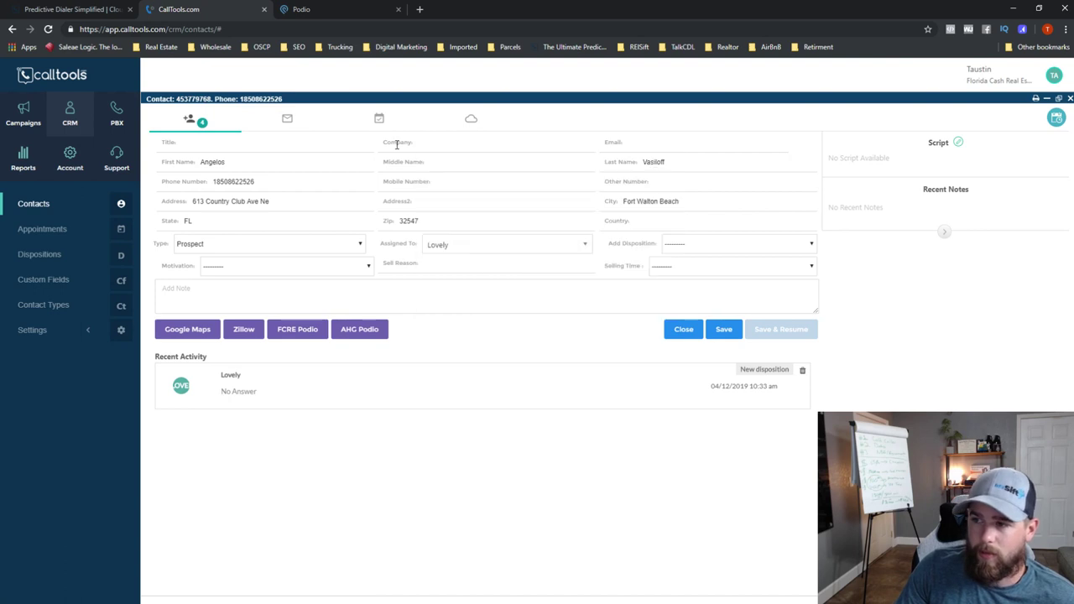
{"action": "left_click", "coordinate": [397, 144]}
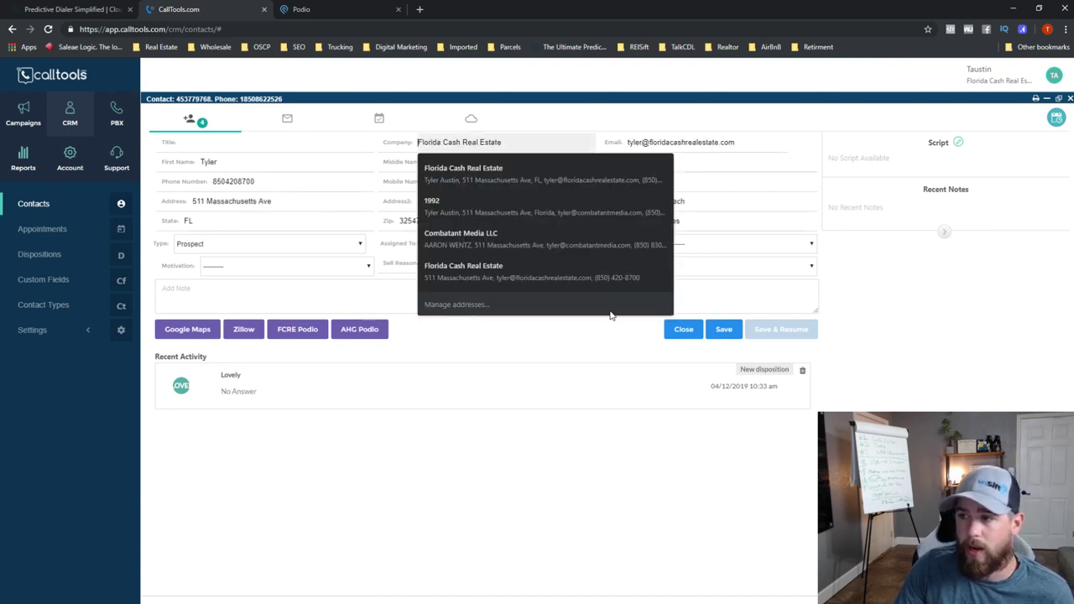
{"action": "left_click", "coordinate": [621, 336]}
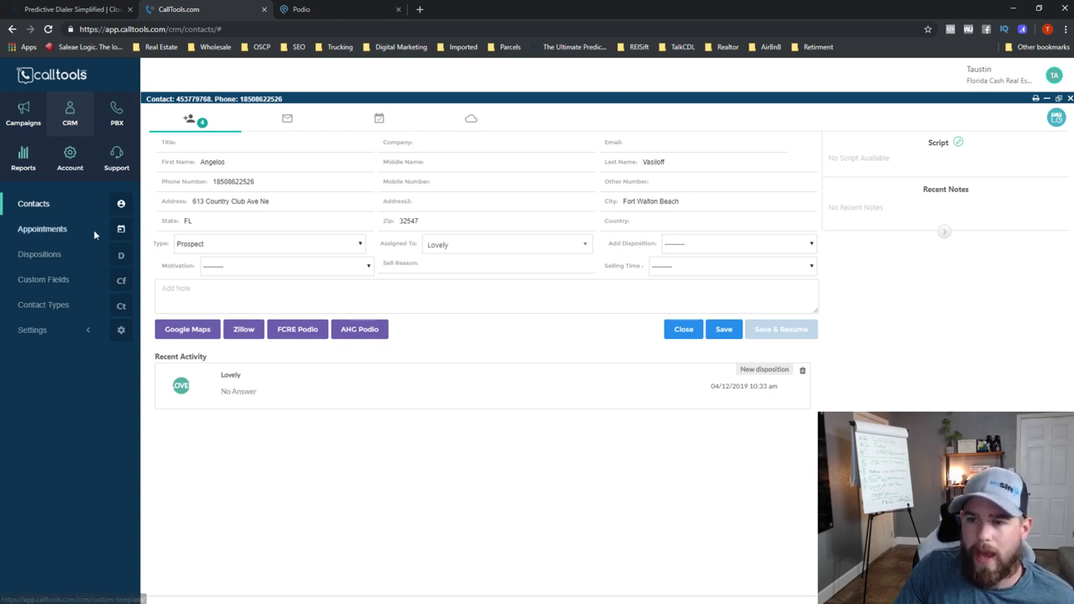
Review the CRM custom fields and the Park Name field's label, number, type choices and display option, leaving them as they are.
{"action": "left_click", "coordinate": [56, 280]}
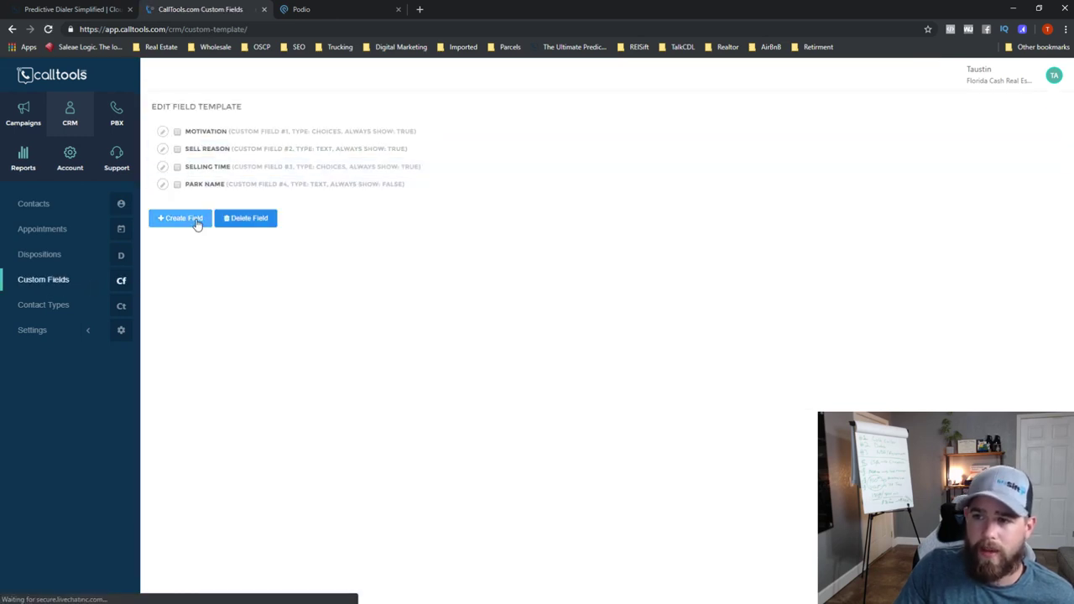
{"action": "left_click", "coordinate": [204, 185]}
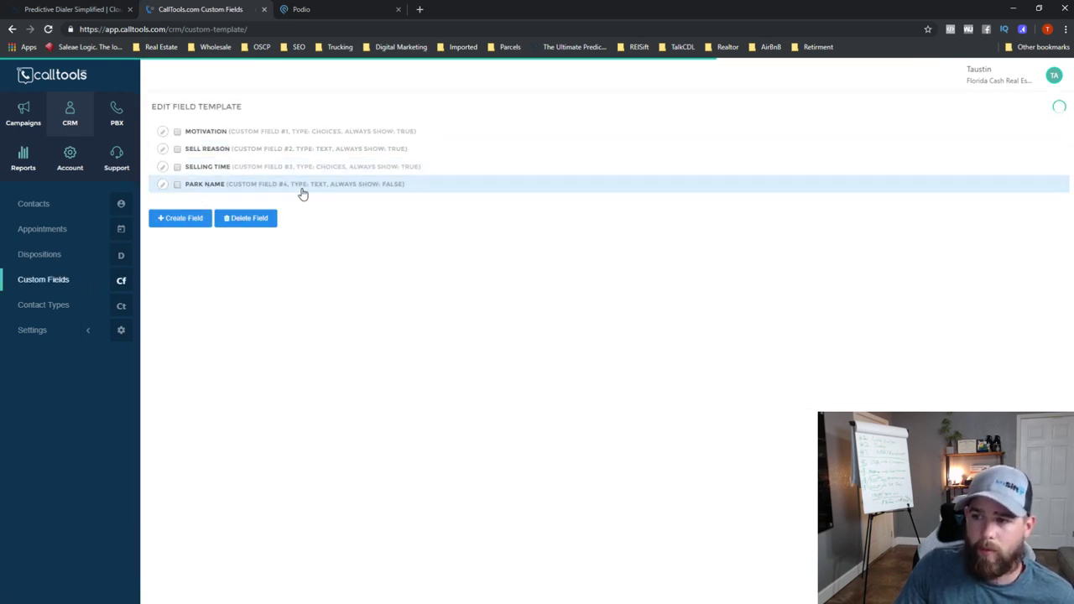
{"action": "left_click", "coordinate": [163, 184]}
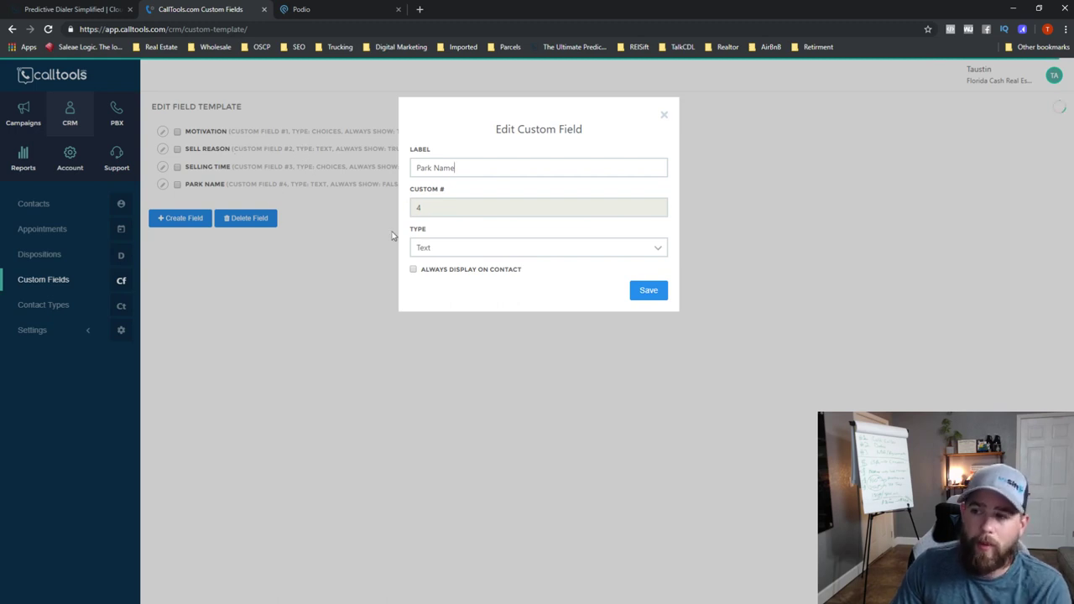
{"action": "left_click", "coordinate": [451, 252]}
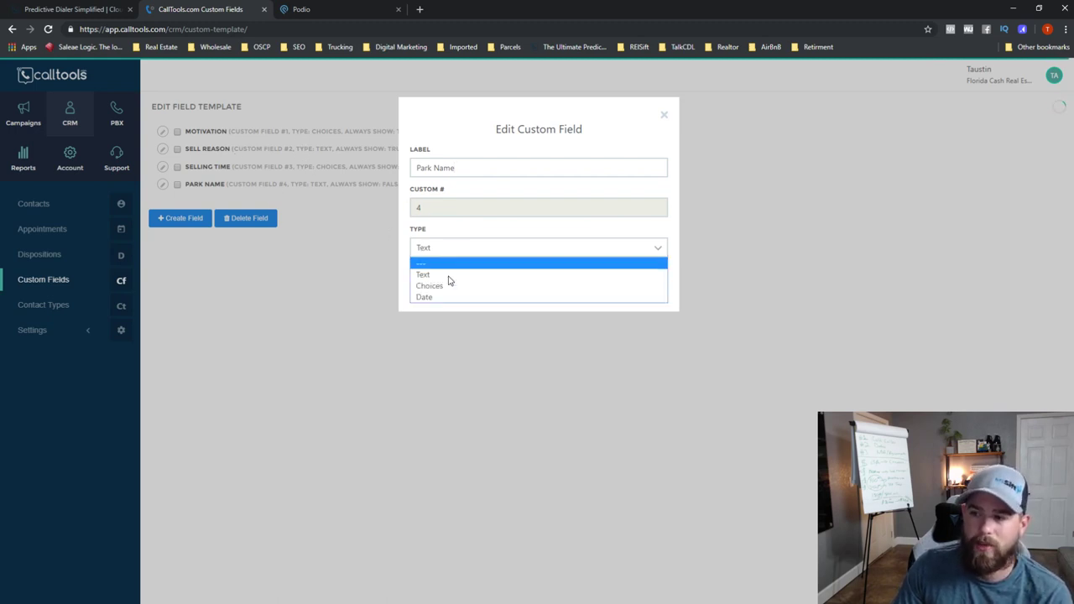
{"action": "left_click", "coordinate": [458, 251]}
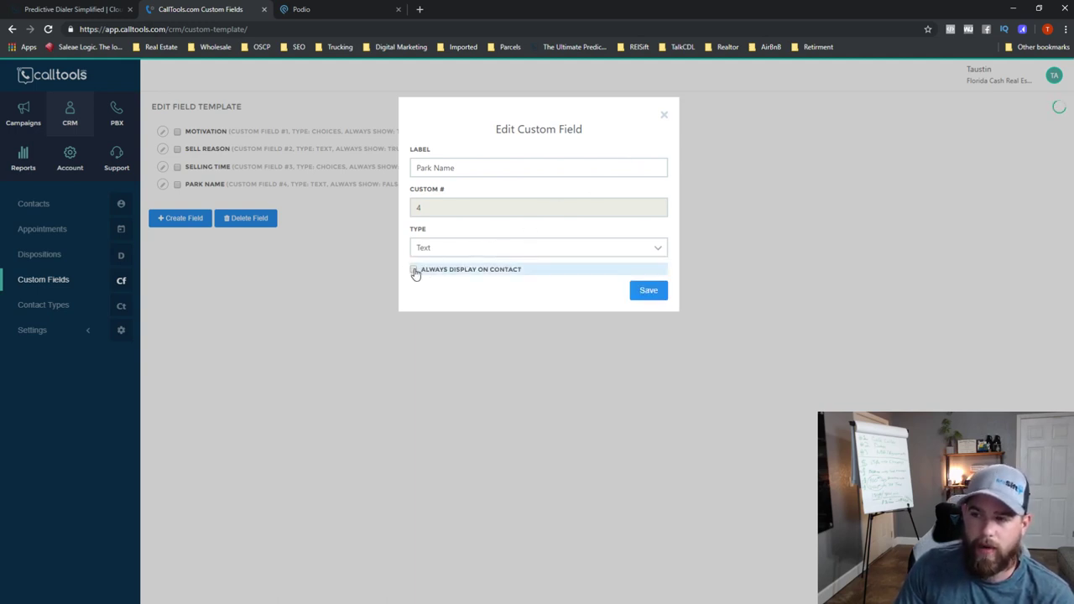
{"action": "left_click", "coordinate": [664, 116]}
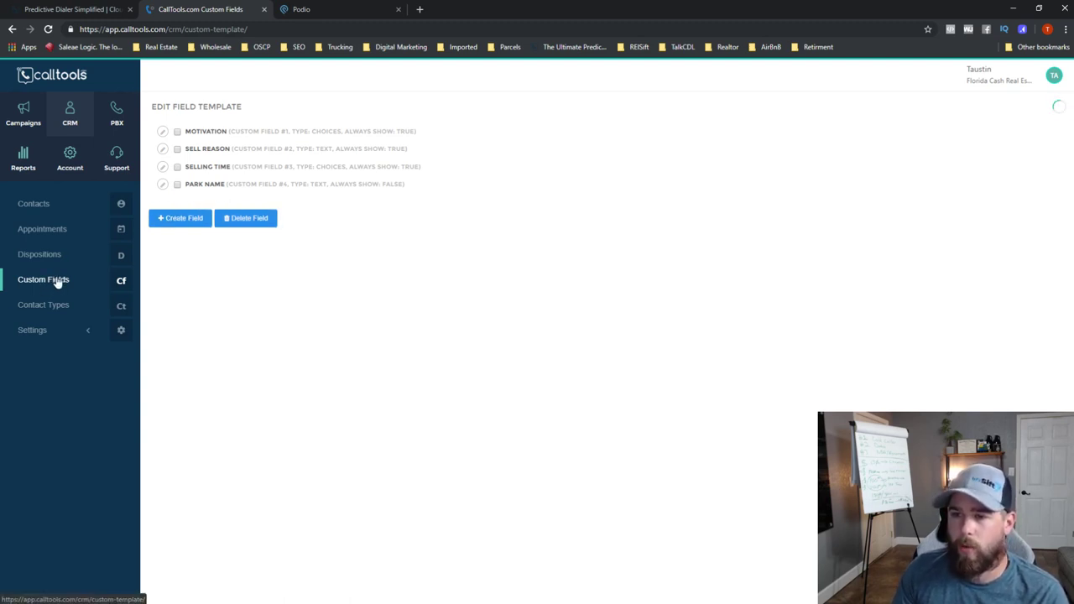
Return to the Connectors page in the CRM settings and open the FCRE Podio - Clone connector for editing.
{"action": "left_click", "coordinate": [76, 161]}
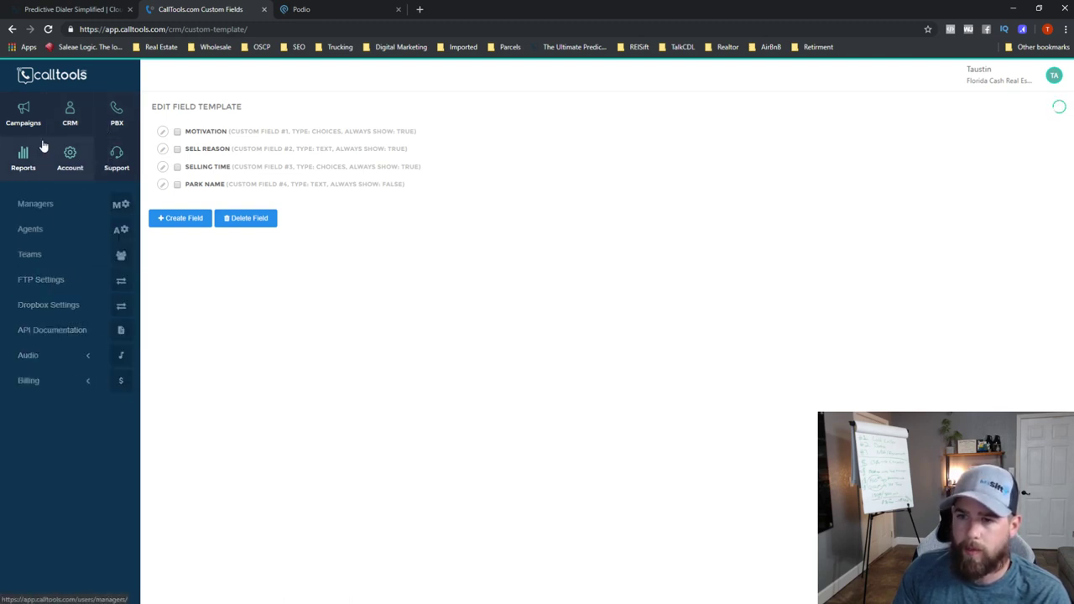
{"action": "left_click", "coordinate": [67, 120]}
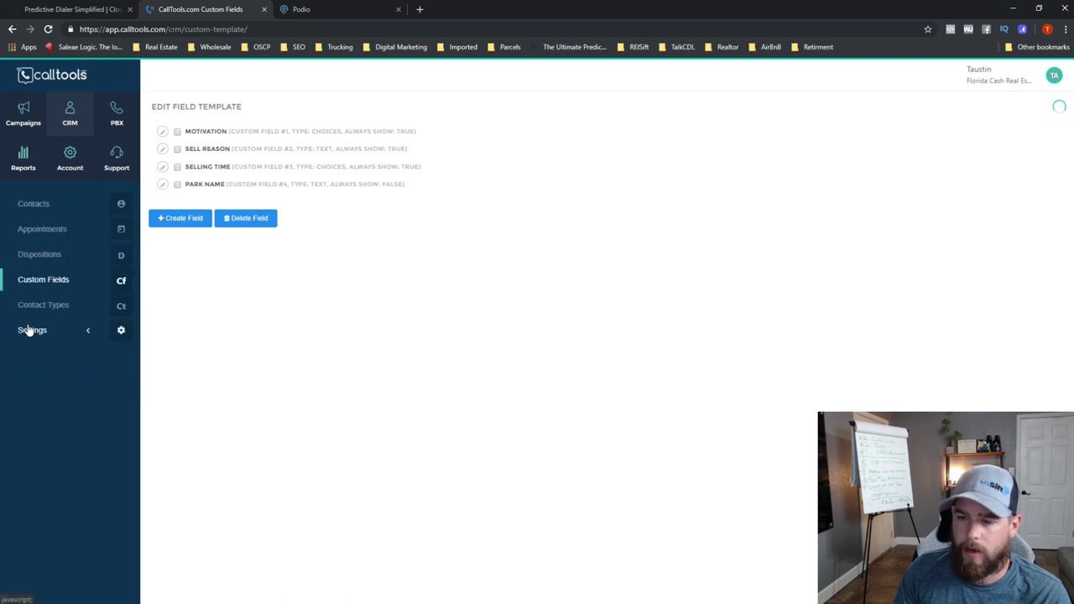
{"action": "left_click", "coordinate": [30, 329]}
{"action": "scroll", "coordinate": [50, 403], "scroll_direction": "down", "scroll_amount": 1}
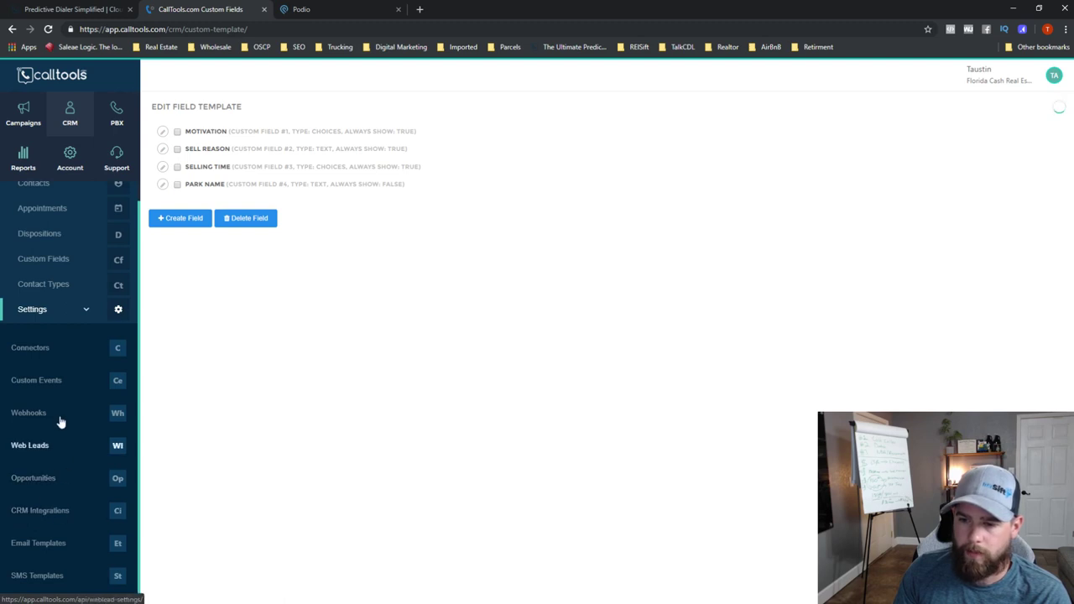
{"action": "left_click", "coordinate": [32, 347]}
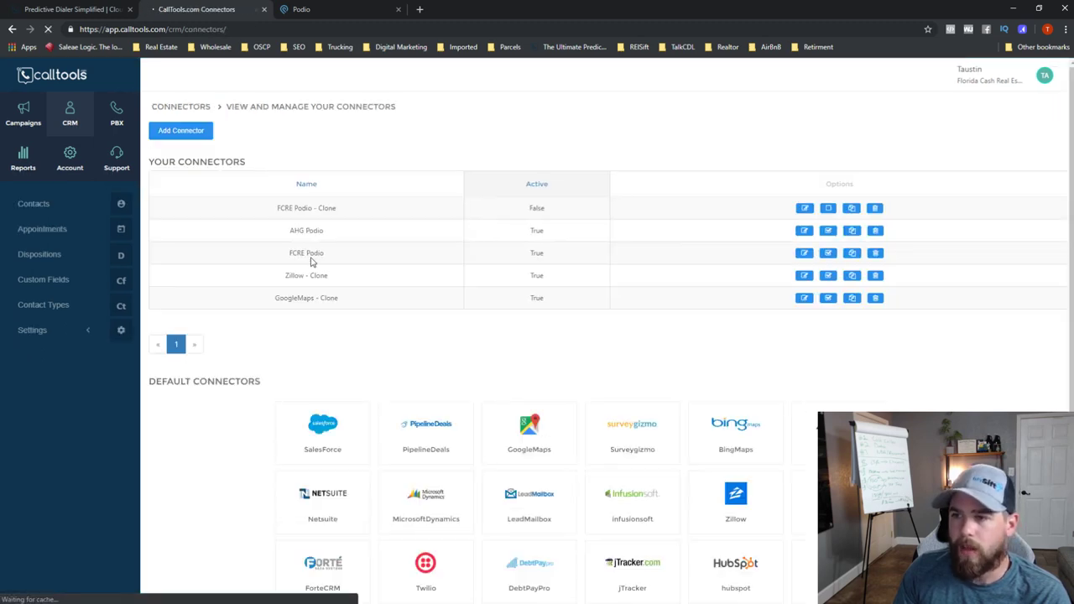
{"action": "double_click", "coordinate": [312, 207]}
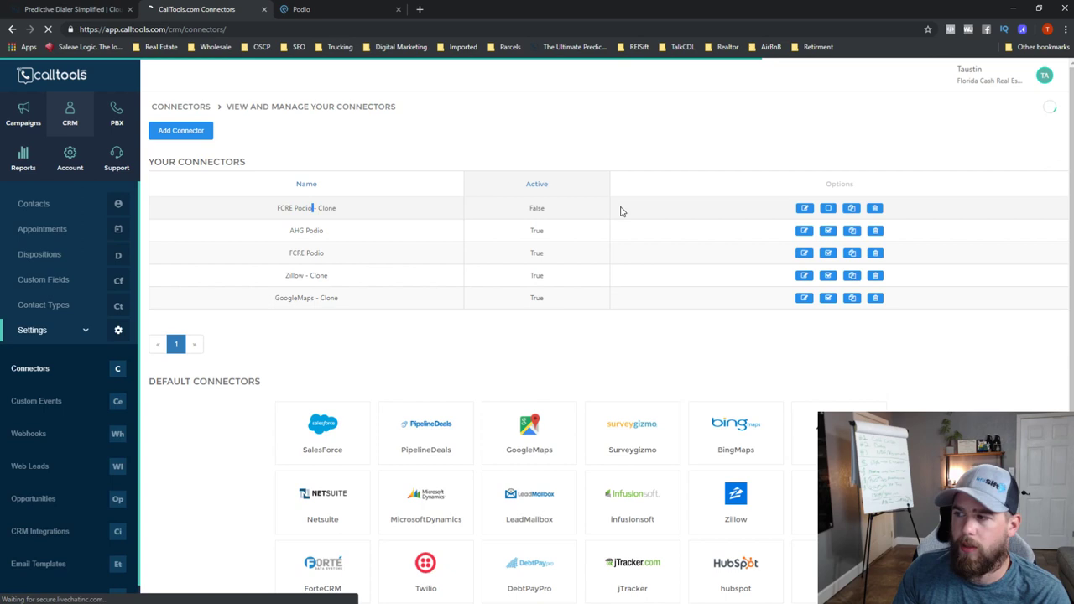
{"action": "left_click", "coordinate": [804, 208]}
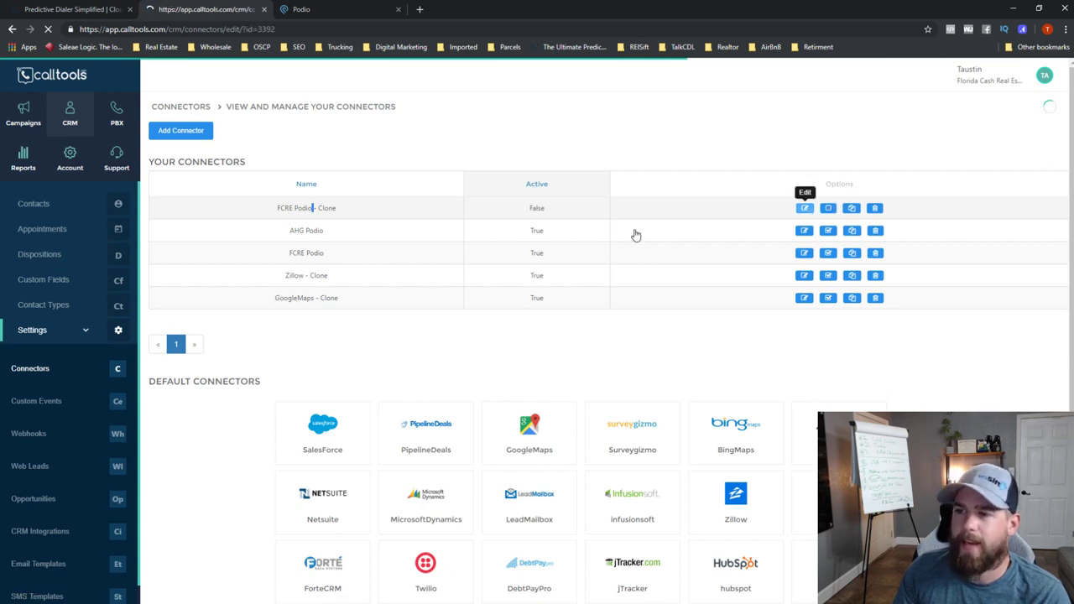
Compare the FCRE Podio - Clone connector's target page fields, including fields[phone], with the fields on the Podio Cold Caller Lead Submission Form.
{"action": "scroll", "coordinate": [405, 347], "scroll_direction": "down", "scroll_amount": 3}
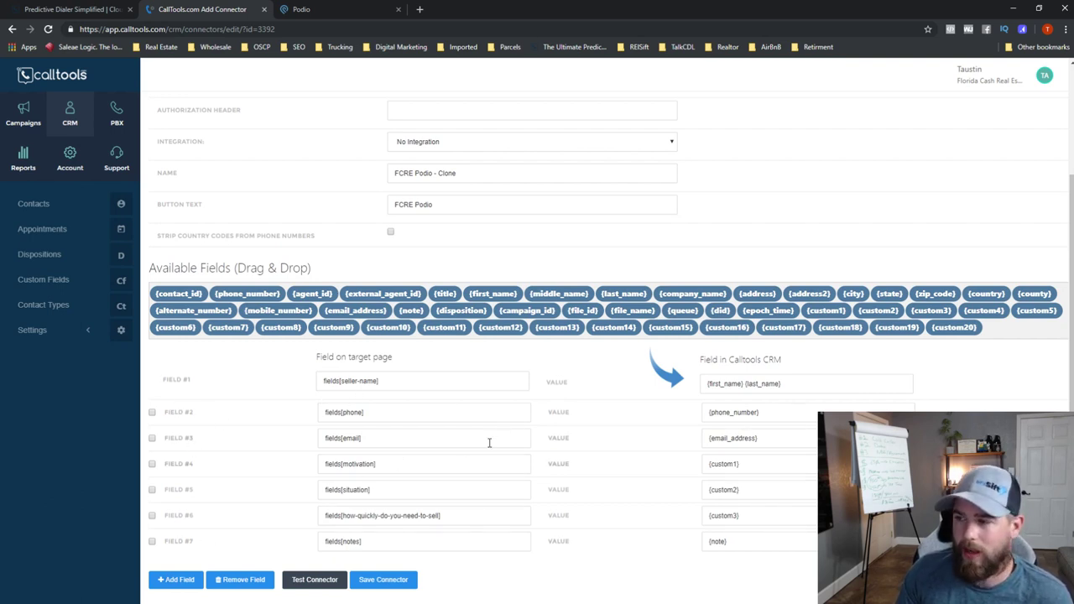
{"action": "left_click", "coordinate": [327, 11]}
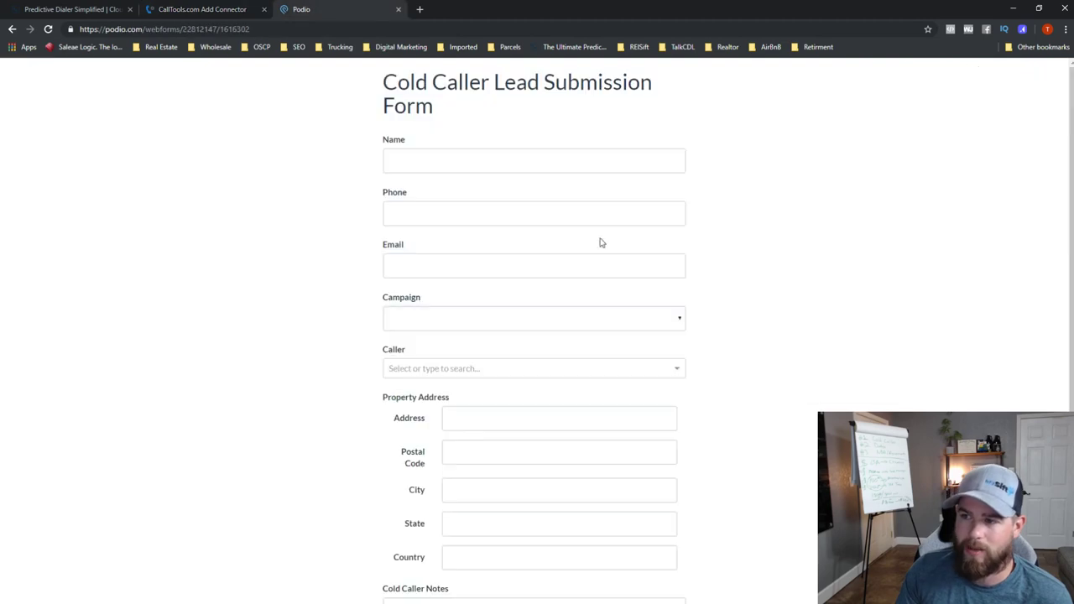
{"action": "scroll", "coordinate": [420, 394], "scroll_direction": "down", "scroll_amount": 2}
{"action": "scroll", "coordinate": [470, 336], "scroll_direction": "up", "scroll_amount": 2}
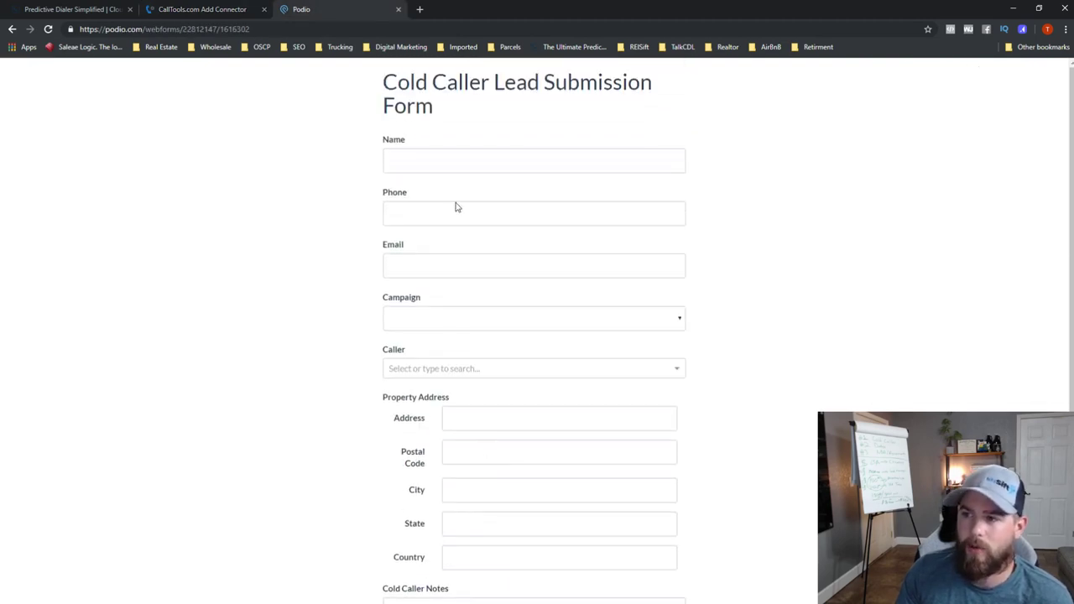
{"action": "left_click", "coordinate": [203, 12]}
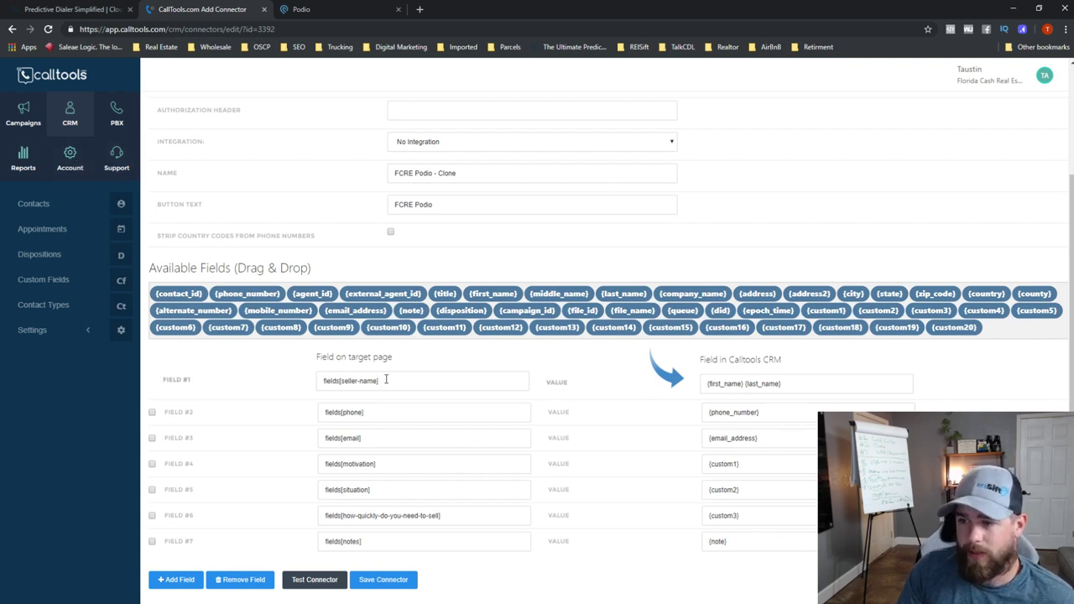
{"action": "left_click_drag", "start_coordinate": [375, 411], "coordinate": [323, 408]}
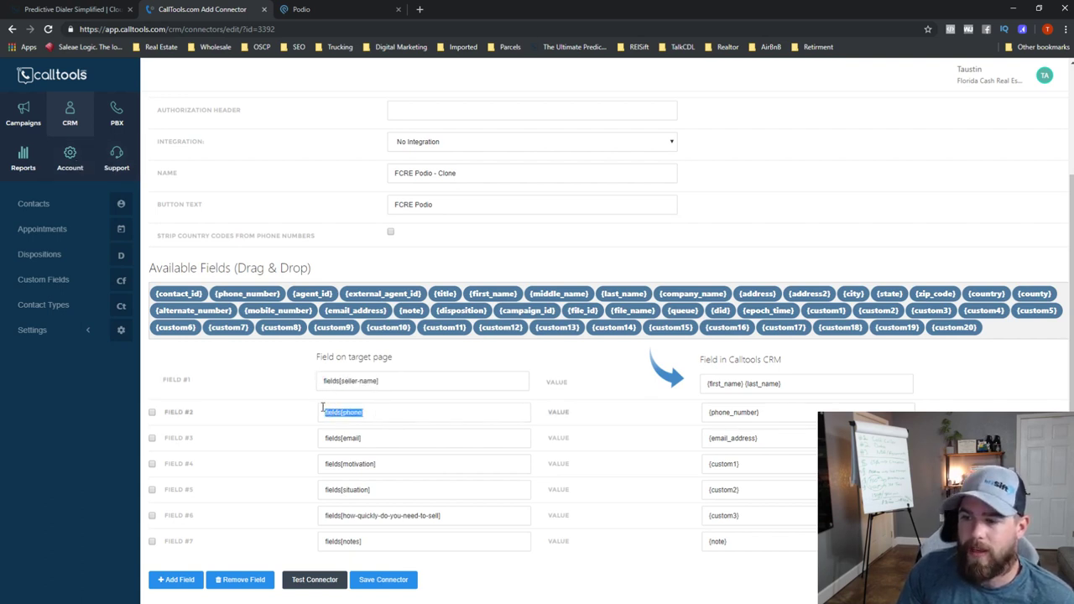
{"action": "key", "text": "ctrl+Tab"}
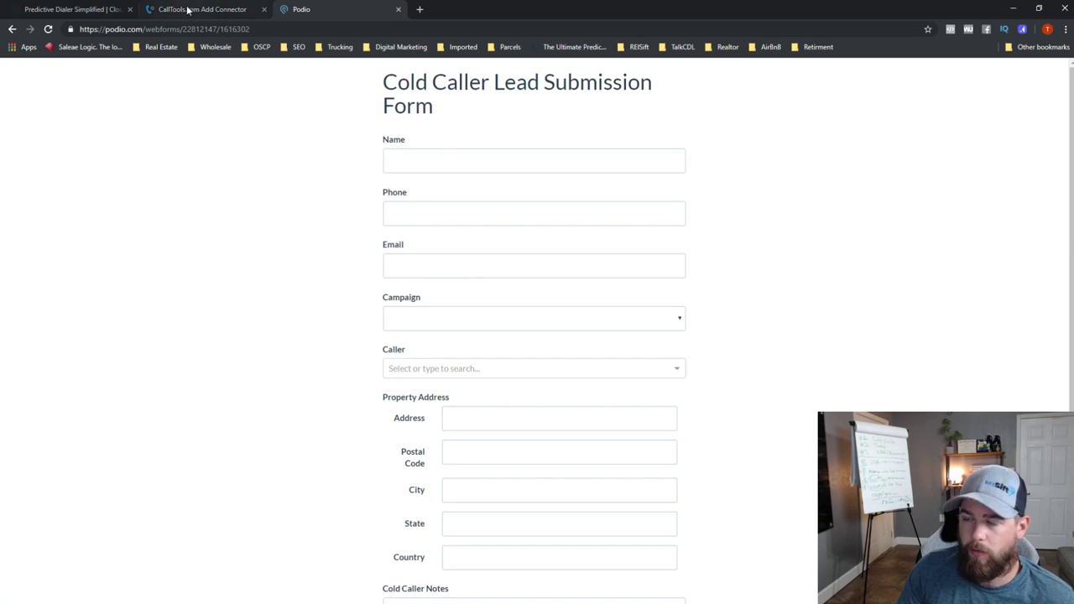
{"action": "key", "text": "ctrl+shift+Tab"}
{"action": "left_click", "coordinate": [376, 5]}
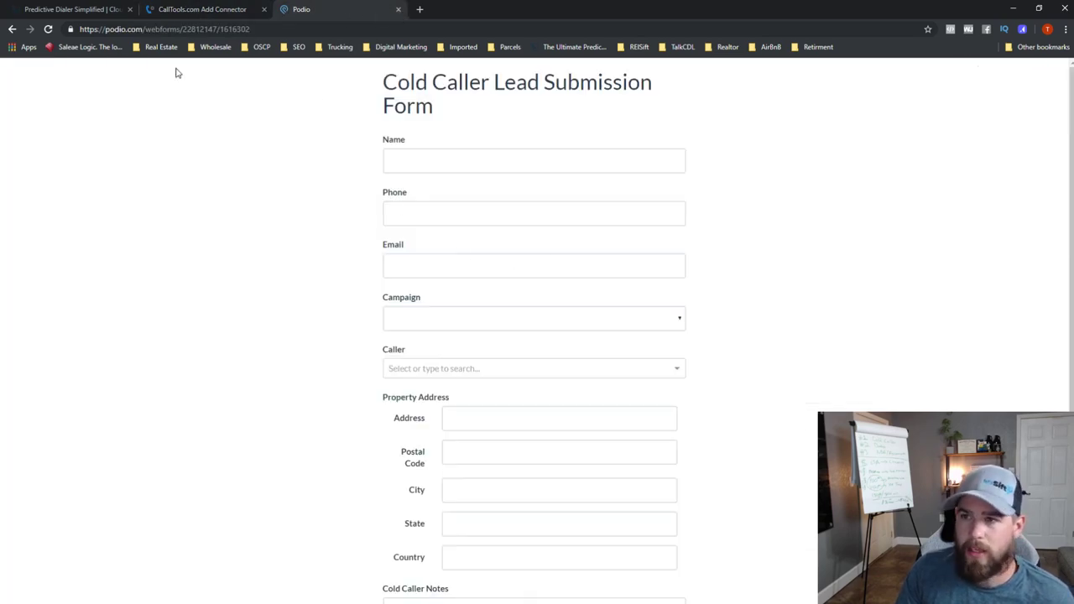
{"action": "key", "text": "ctrl+shift+Tab"}
{"action": "left_click", "coordinate": [341, 8]}
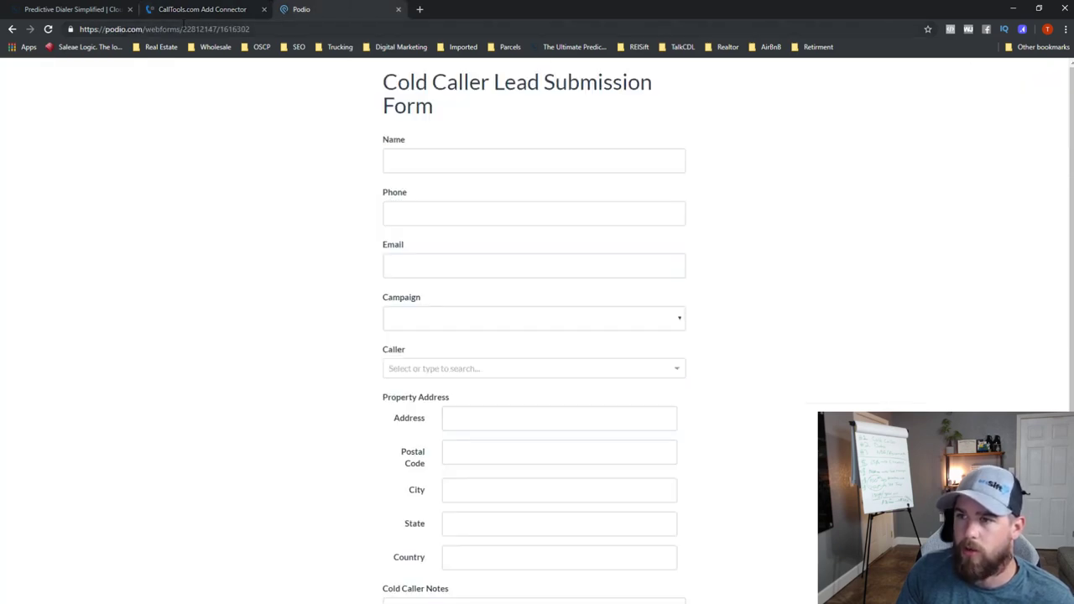
{"action": "left_click", "coordinate": [209, 10]}
{"action": "left_click", "coordinate": [327, 15]}
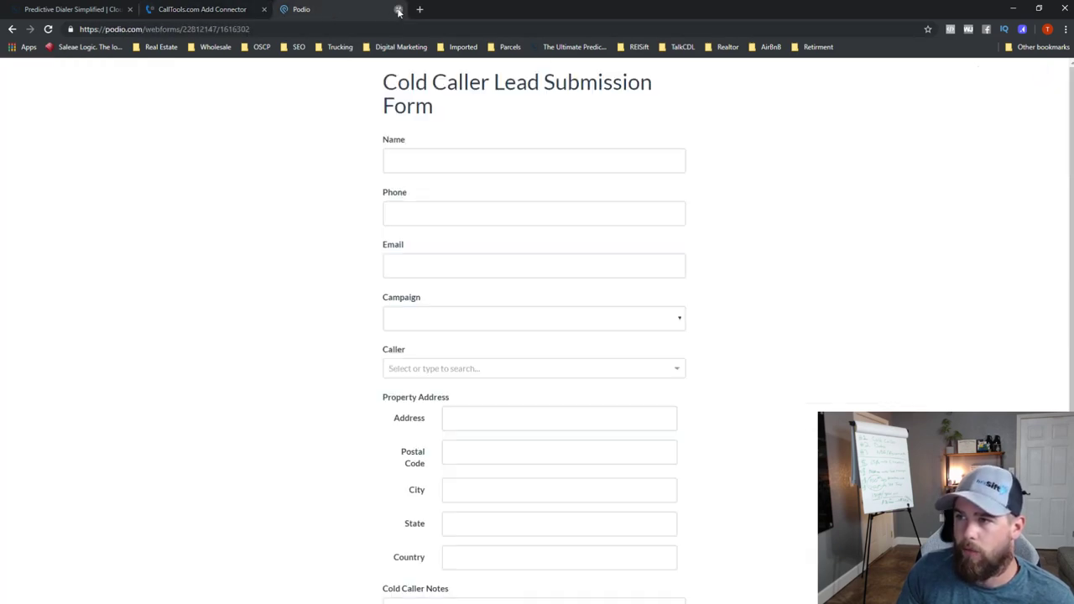
Replace the open Cold Caller form with the FCRE Podio webform launched from a contact in the CRM contacts list.
{"action": "left_click", "coordinate": [398, 9]}
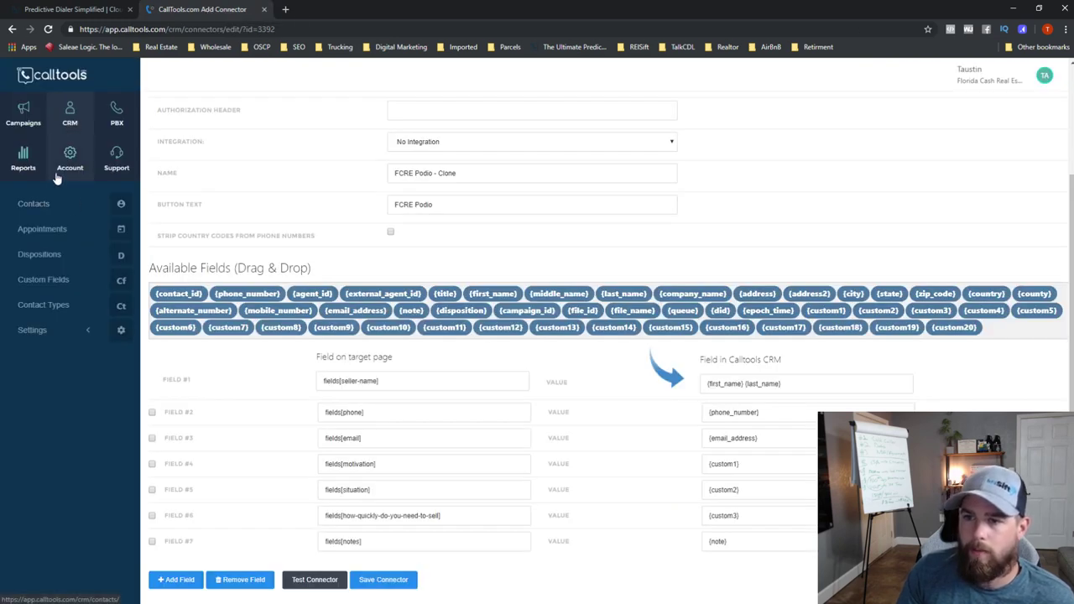
{"action": "left_click", "coordinate": [30, 204]}
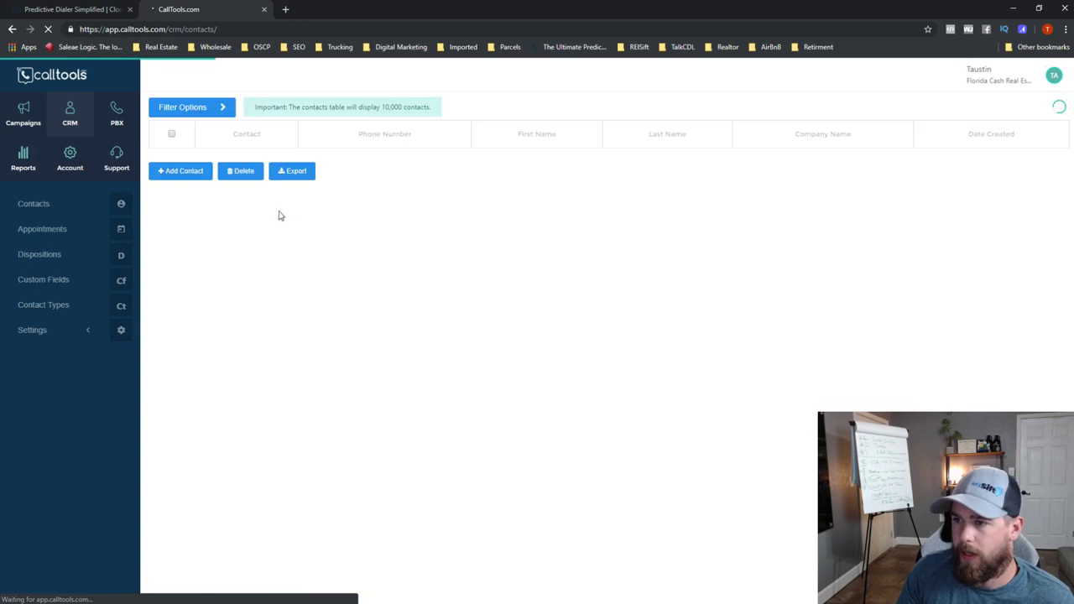
{"action": "left_click", "coordinate": [236, 213]}
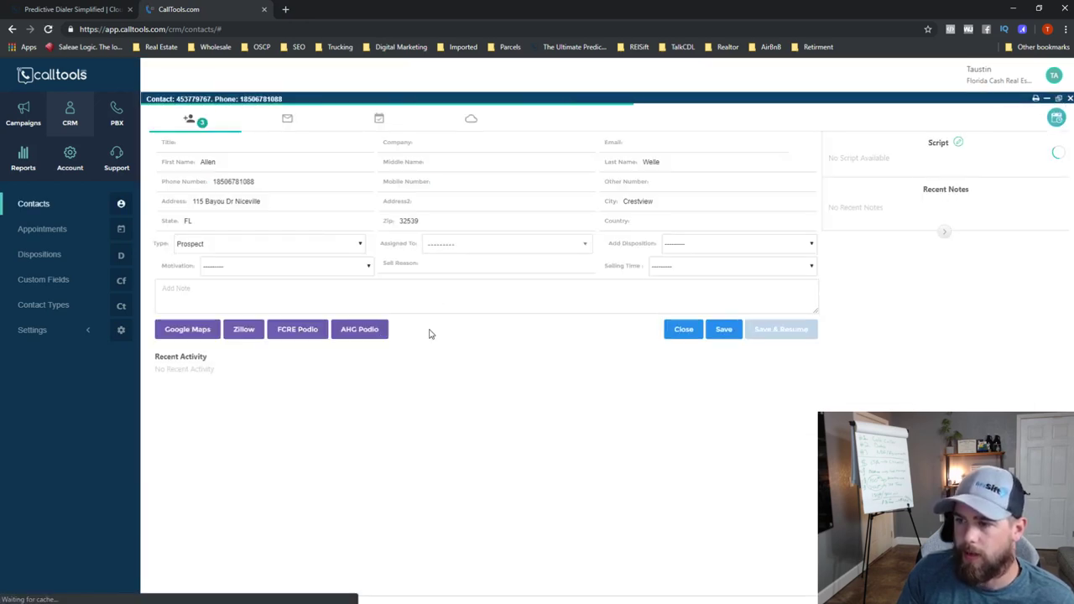
{"action": "right_click", "coordinate": [298, 335]}
{"action": "left_click", "coordinate": [277, 359]}
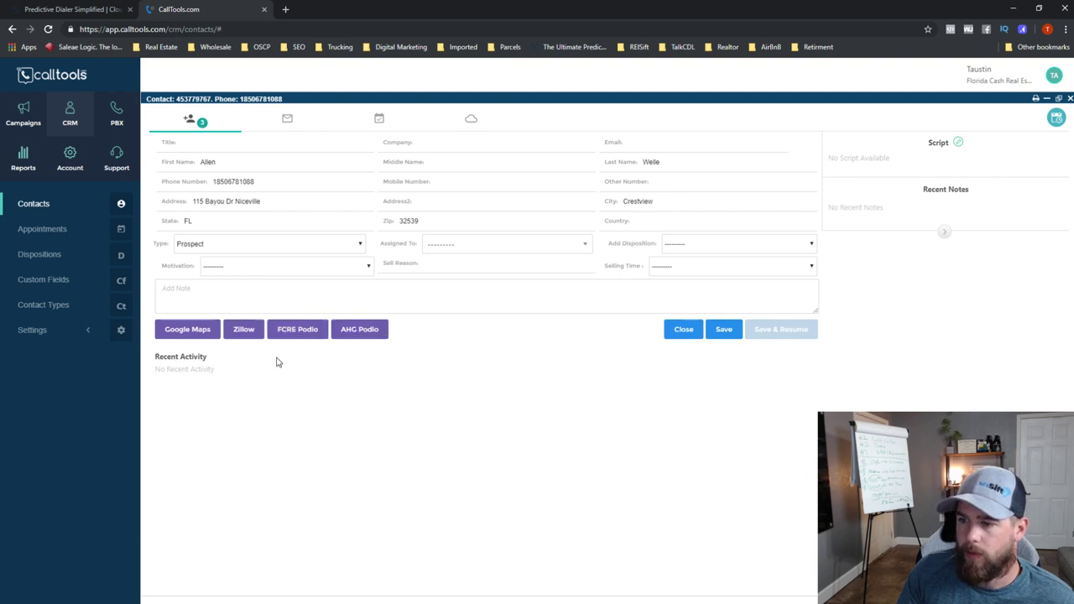
{"action": "left_click", "coordinate": [289, 331]}
{"action": "left_click", "coordinate": [185, 9]}
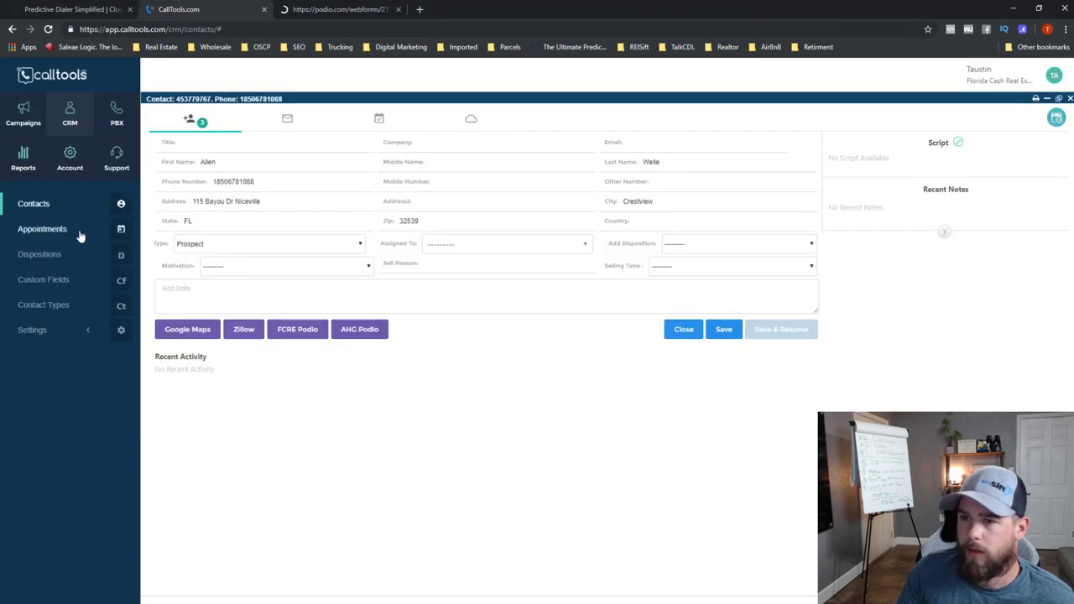
Reopen the FCRE Podio - Clone connector for editing from the CRM's Connectors settings.
{"action": "left_click", "coordinate": [34, 330]}
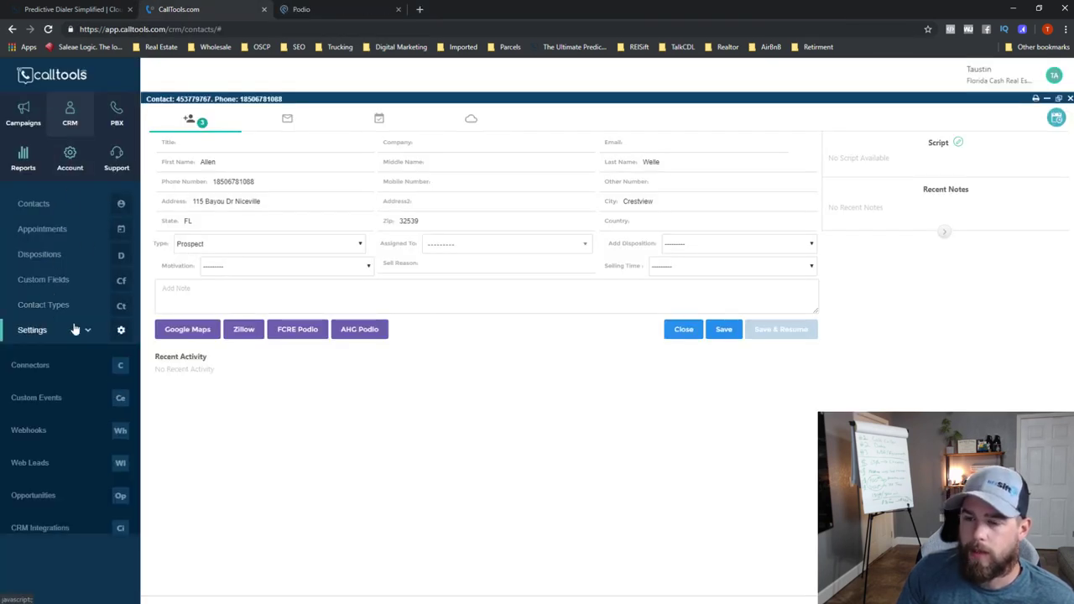
{"action": "left_click", "coordinate": [48, 374]}
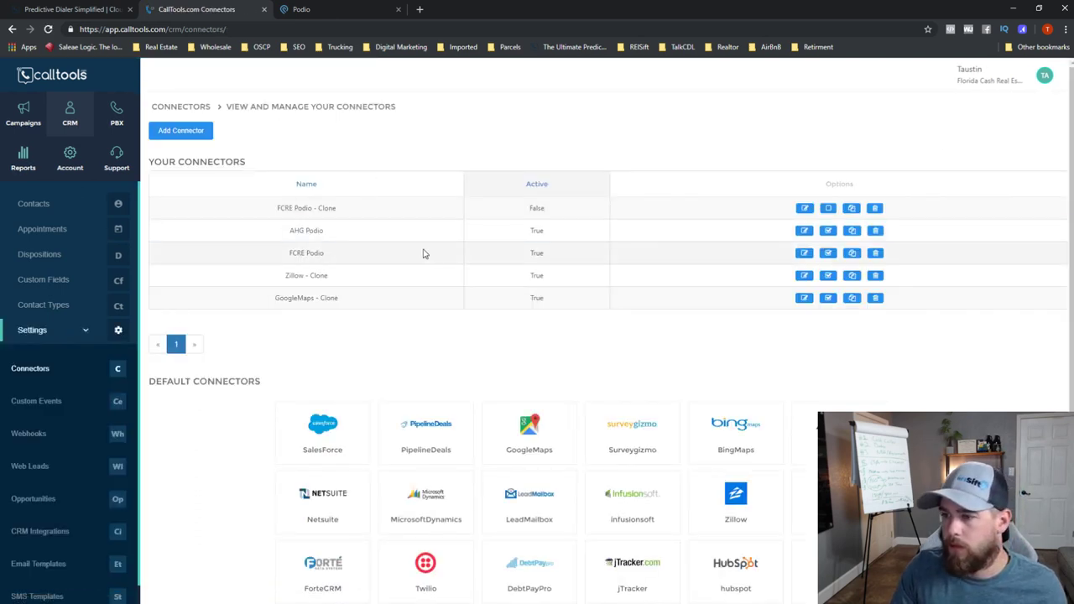
{"action": "left_click", "coordinate": [804, 208]}
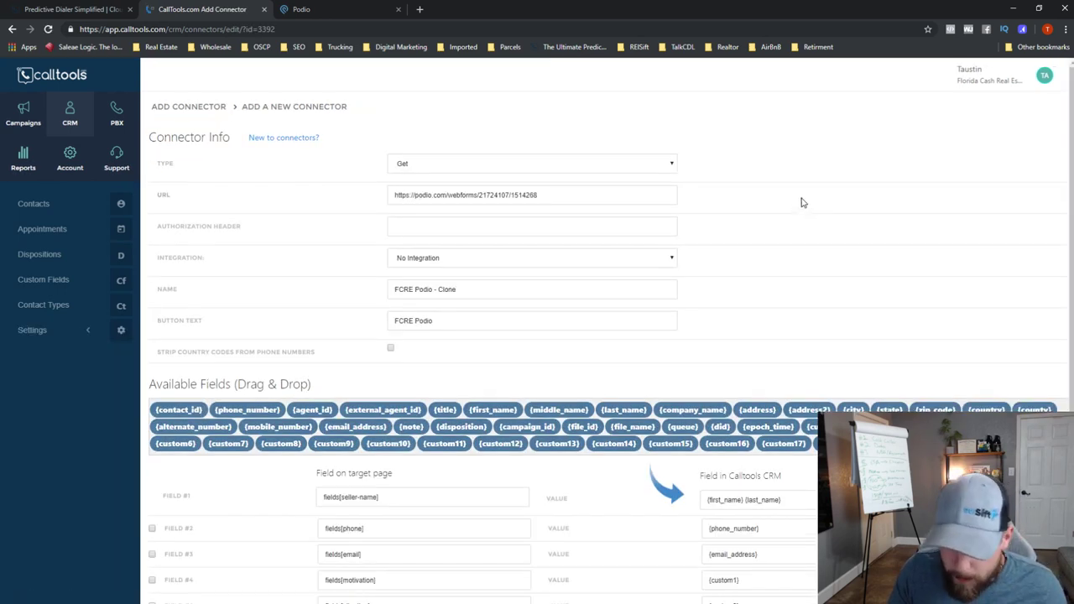
Clear the prefilled Seller Name and Seller Phone values in the Podio Seller Leads form.
{"action": "left_click", "coordinate": [357, 7]}
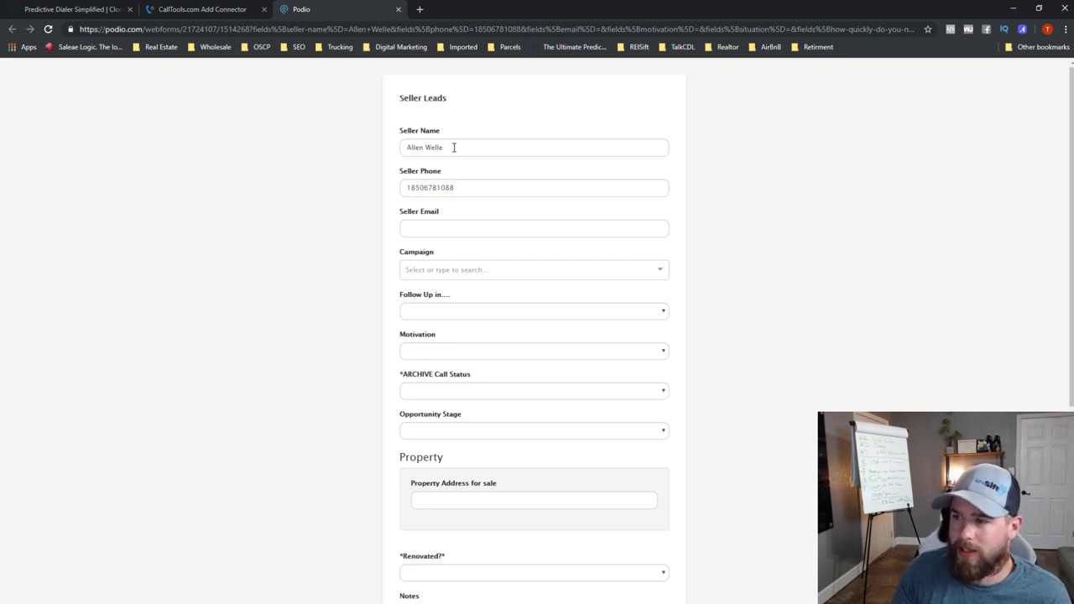
{"action": "triple_click", "coordinate": [453, 147]}
{"action": "key", "text": "BackSpace"}
{"action": "key", "text": "Tab"}
{"action": "key", "text": "BackSpace"}
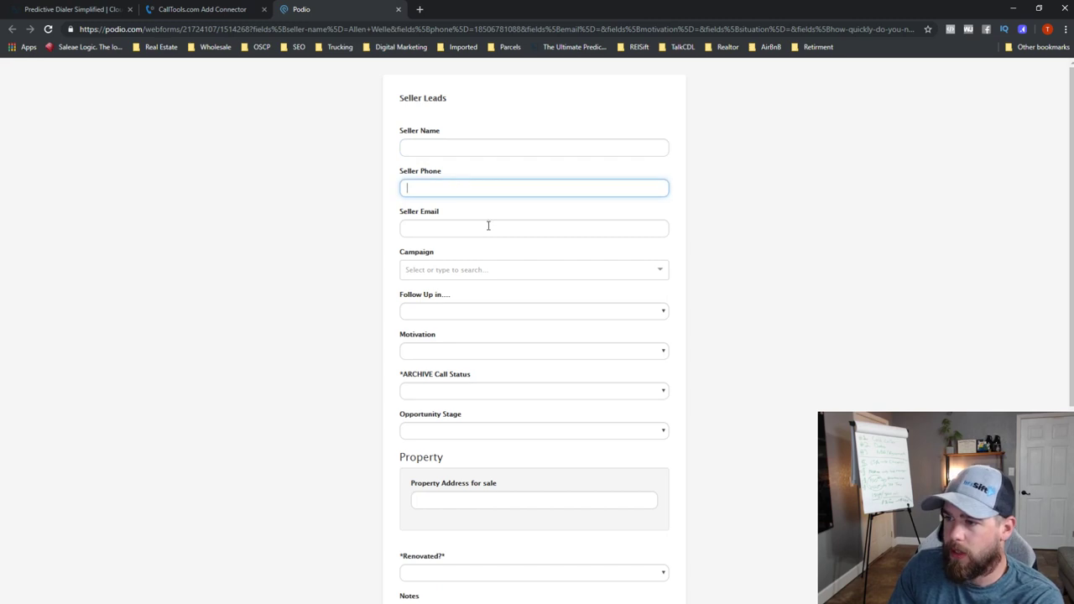
Look over the Seller Leads form's fields from Seller Name to Notes, focusing on the Seller Name label and its entry box.
{"action": "scroll", "coordinate": [475, 473], "scroll_direction": "down", "scroll_amount": 4}
{"action": "scroll", "coordinate": [479, 443], "scroll_direction": "up", "scroll_amount": 3}
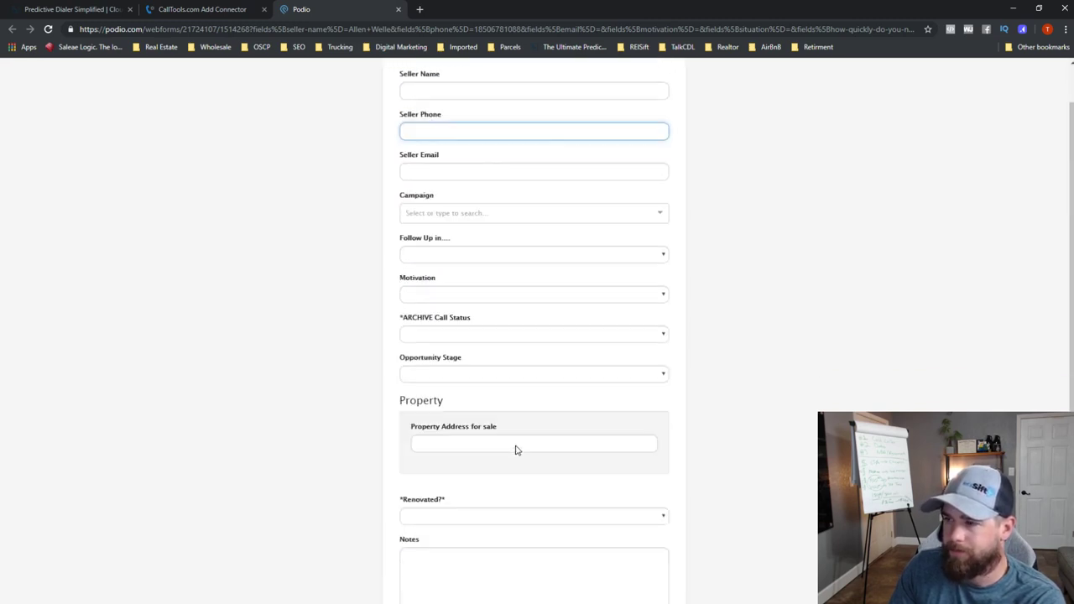
{"action": "scroll", "coordinate": [516, 450], "scroll_direction": "up", "scroll_amount": 1}
{"action": "left_click", "coordinate": [412, 148]}
{"action": "left_click", "coordinate": [352, 163]}
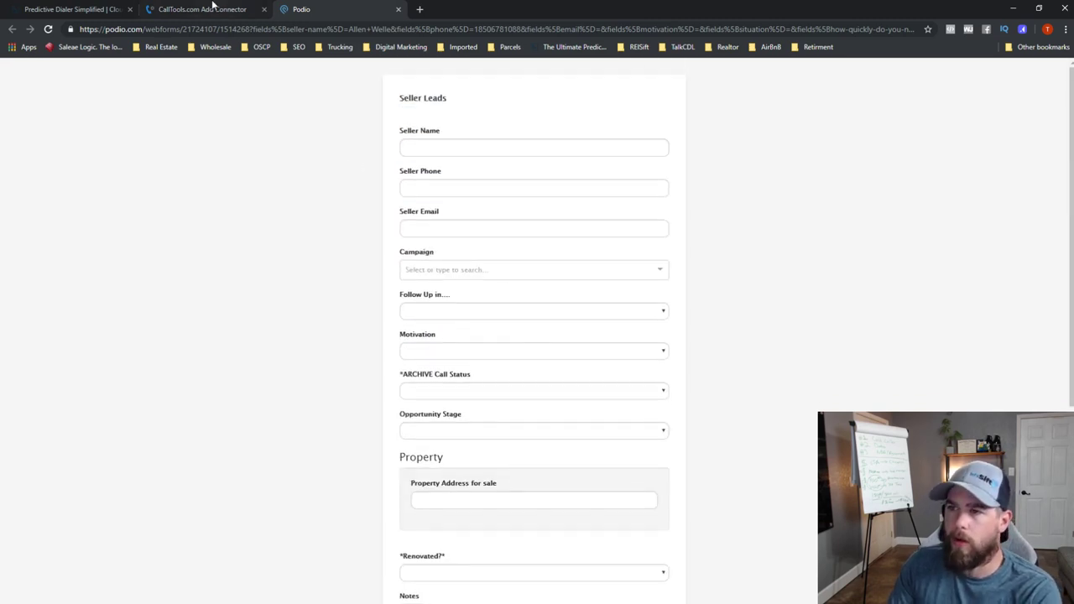
{"action": "left_click_drag", "start_coordinate": [404, 131], "coordinate": [440, 132]}
{"action": "left_click", "coordinate": [394, 155]}
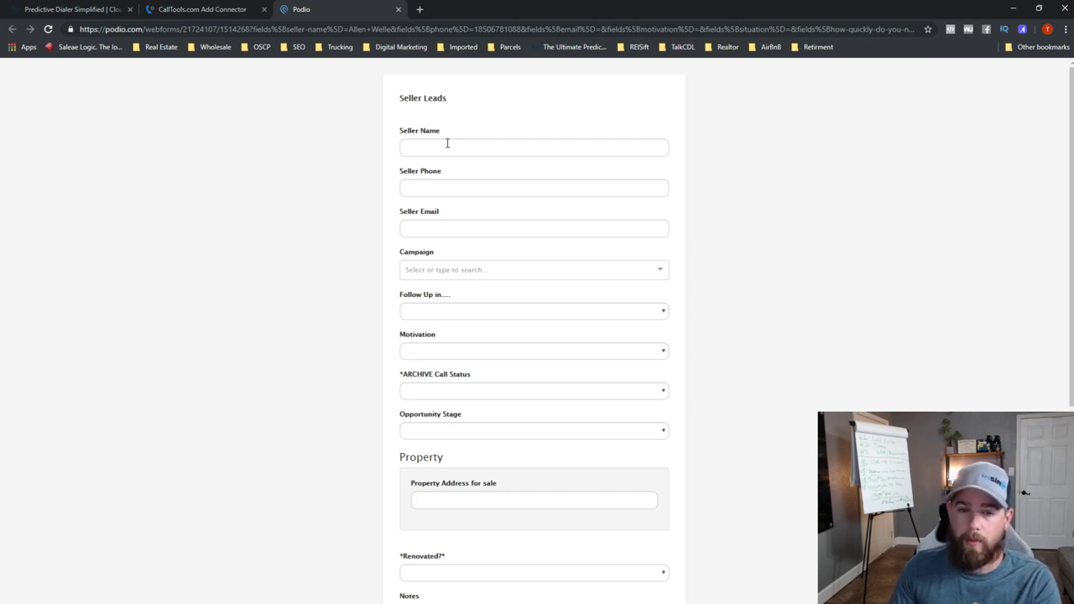
{"action": "left_click", "coordinate": [447, 144]}
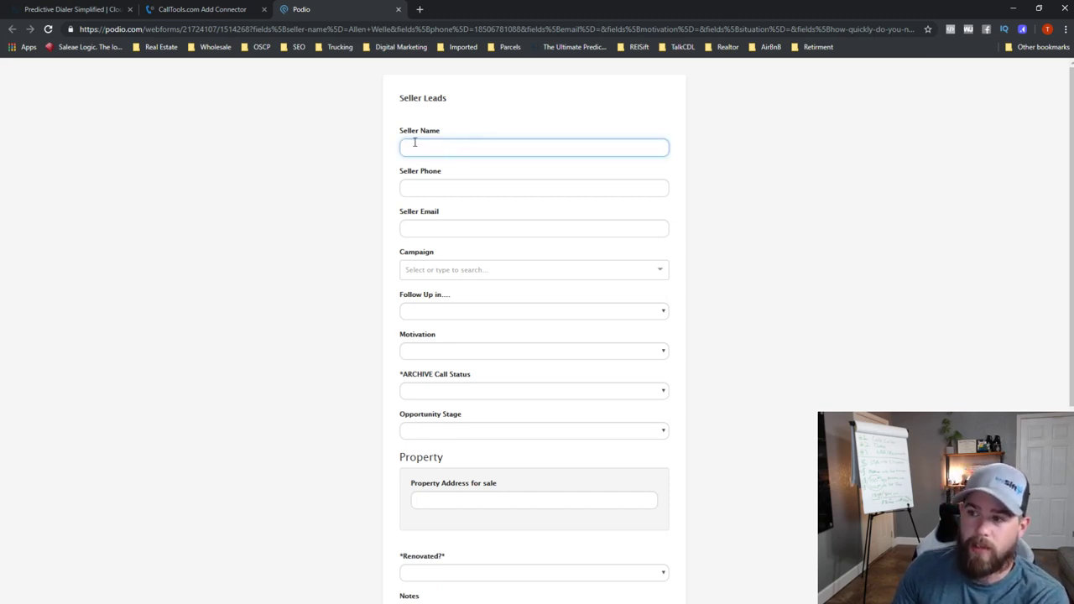
Rebuild the connector's CRM value for fields[seller-name] as {first_name} {last_name} from the available fields.
{"action": "left_click", "coordinate": [193, 9]}
{"action": "scroll", "coordinate": [638, 252], "scroll_direction": "down", "scroll_amount": 2}
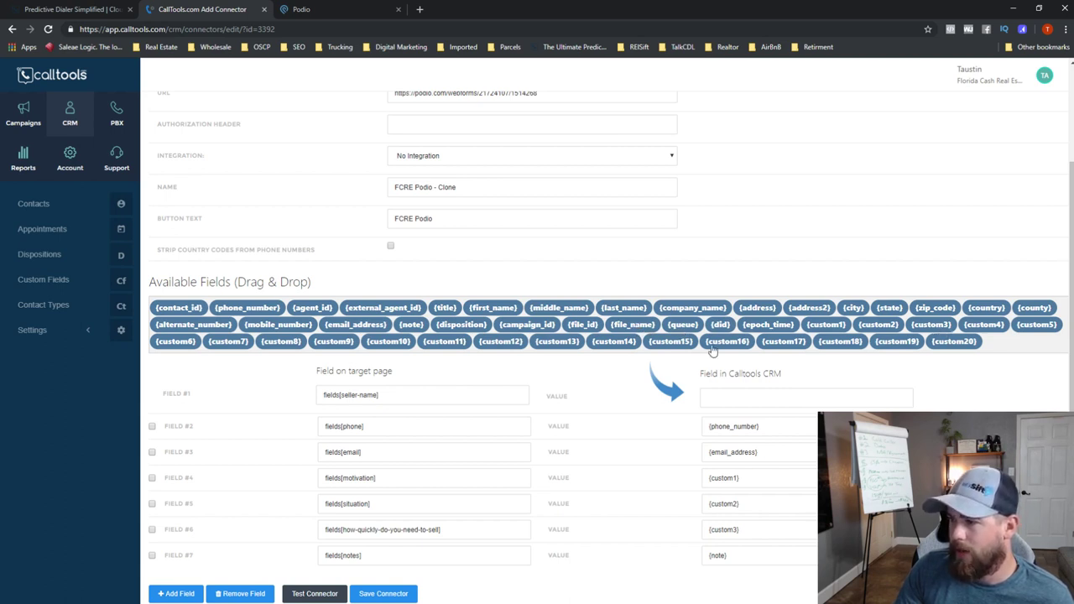
{"action": "left_click_drag", "start_coordinate": [501, 312], "coordinate": [751, 399]}
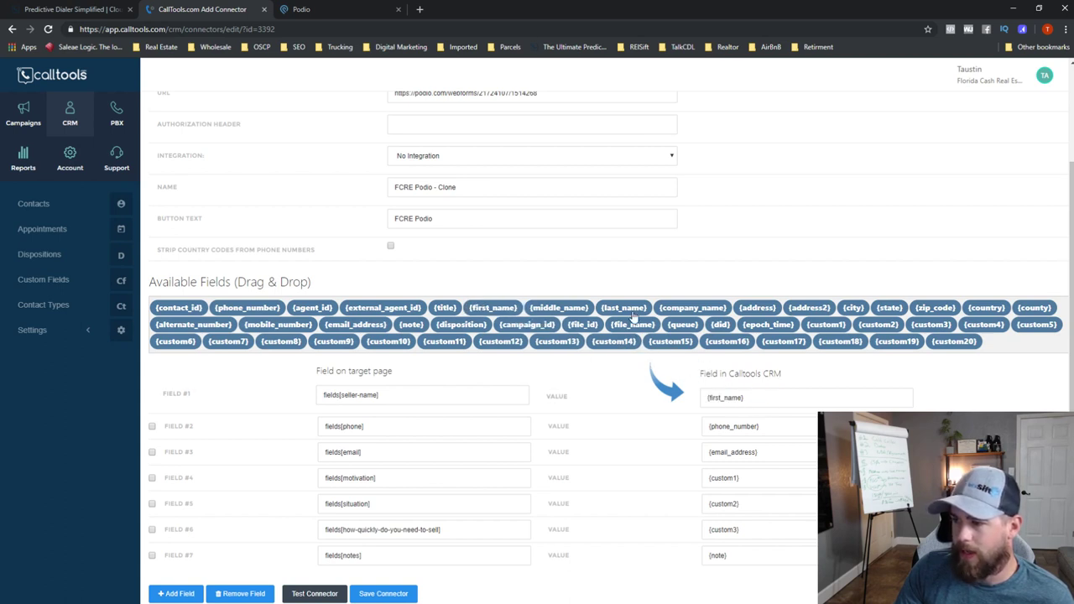
{"action": "left_click_drag", "start_coordinate": [634, 315], "coordinate": [796, 399]}
{"action": "left_click_drag", "start_coordinate": [636, 311], "coordinate": [798, 399]}
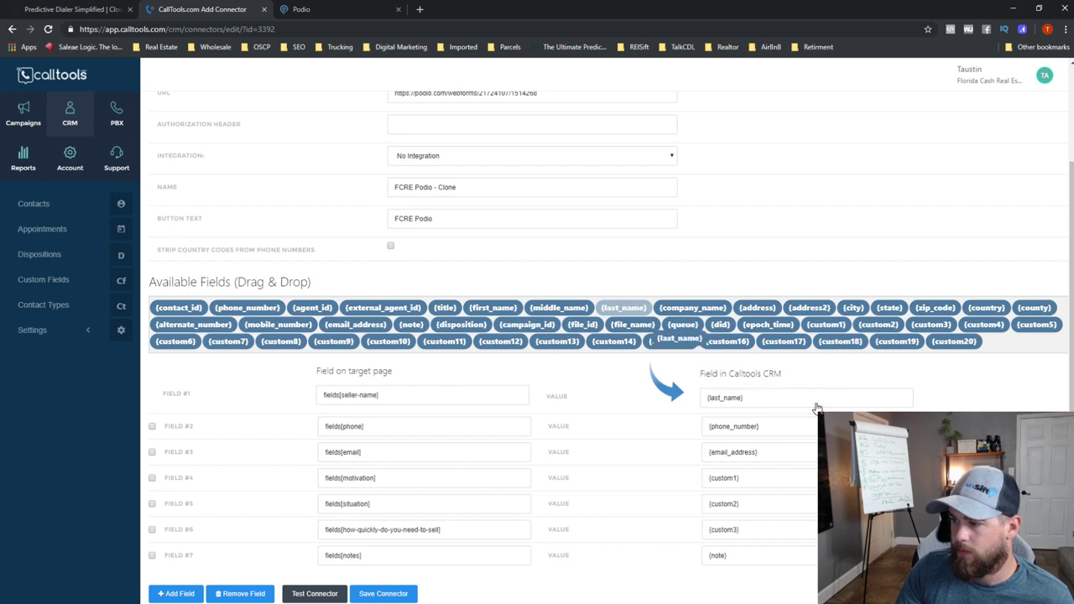
{"action": "left_click_drag", "start_coordinate": [630, 316], "coordinate": [798, 407]}
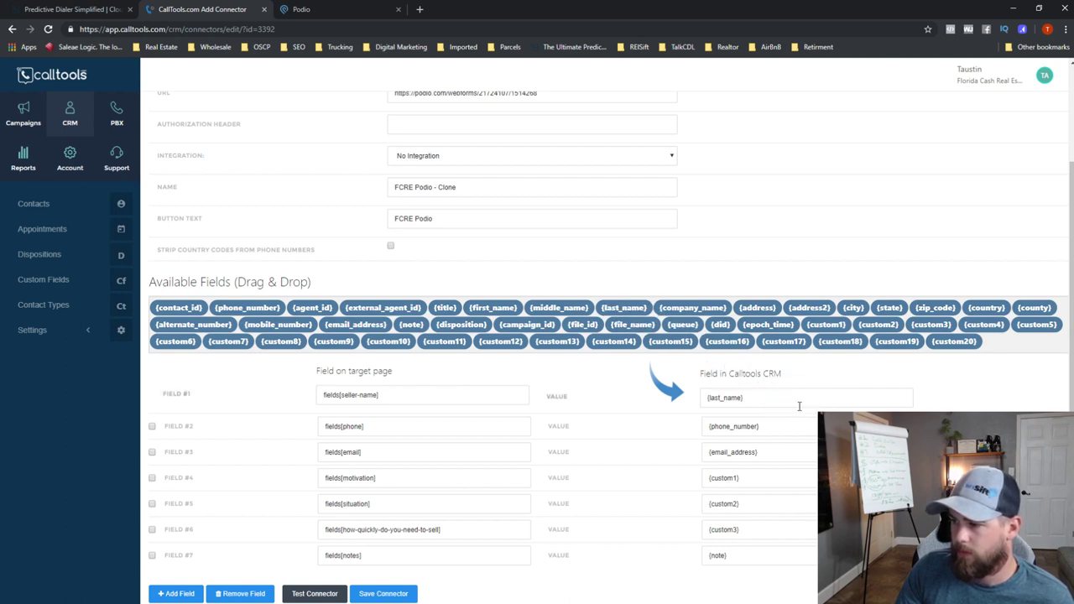
{"action": "left_click_drag", "start_coordinate": [502, 310], "coordinate": [766, 405]}
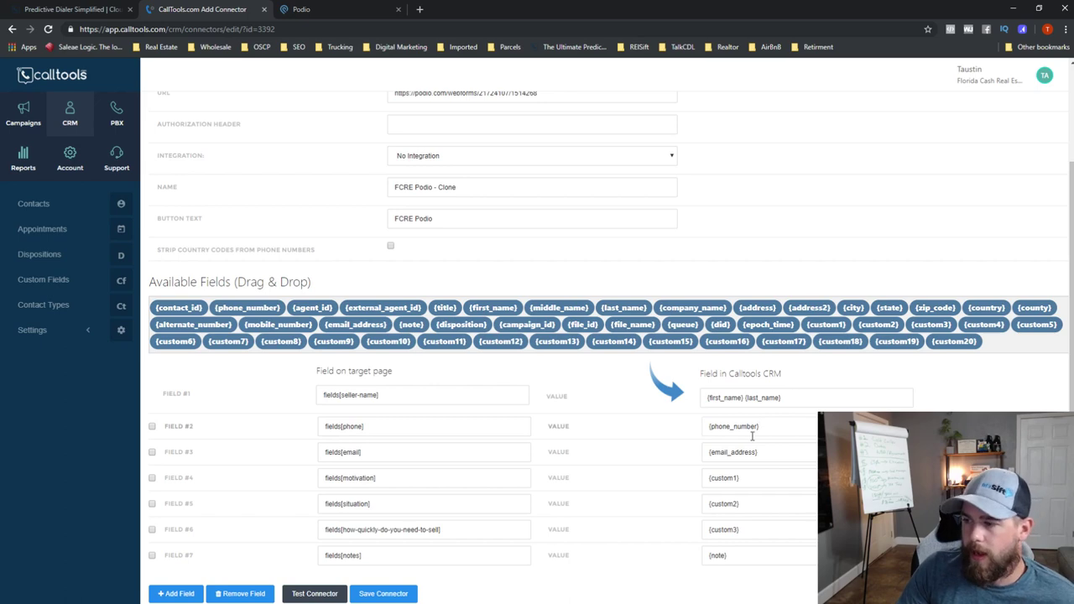
Check the connector's {phone_number}, {email_address} and {custom1} mappings against the phone, email and motivation fields on the Podio Seller Leads form.
{"action": "left_click", "coordinate": [387, 8]}
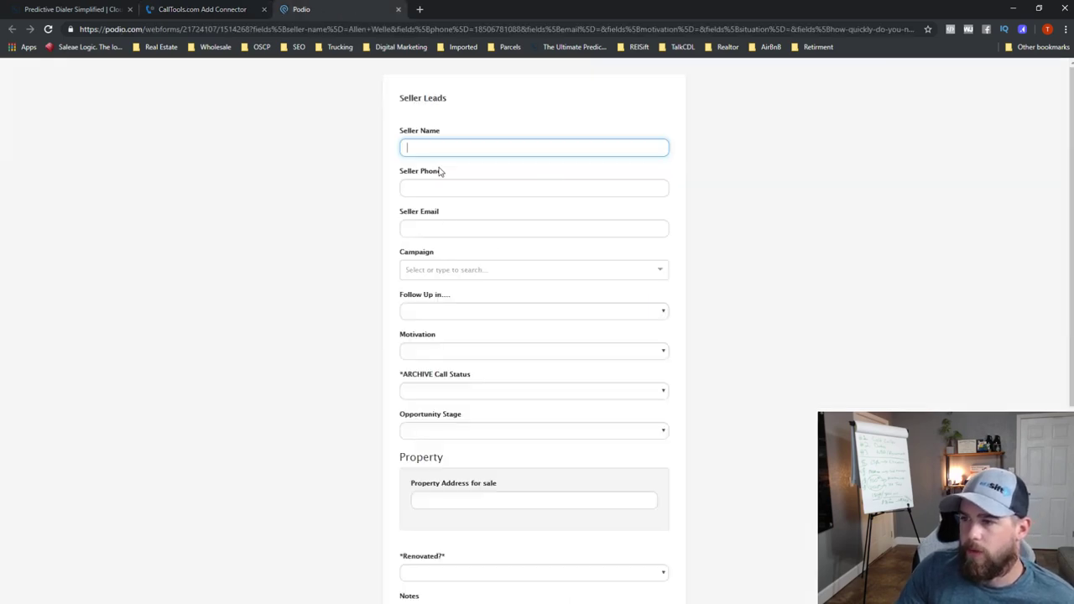
{"action": "left_click", "coordinate": [195, 8]}
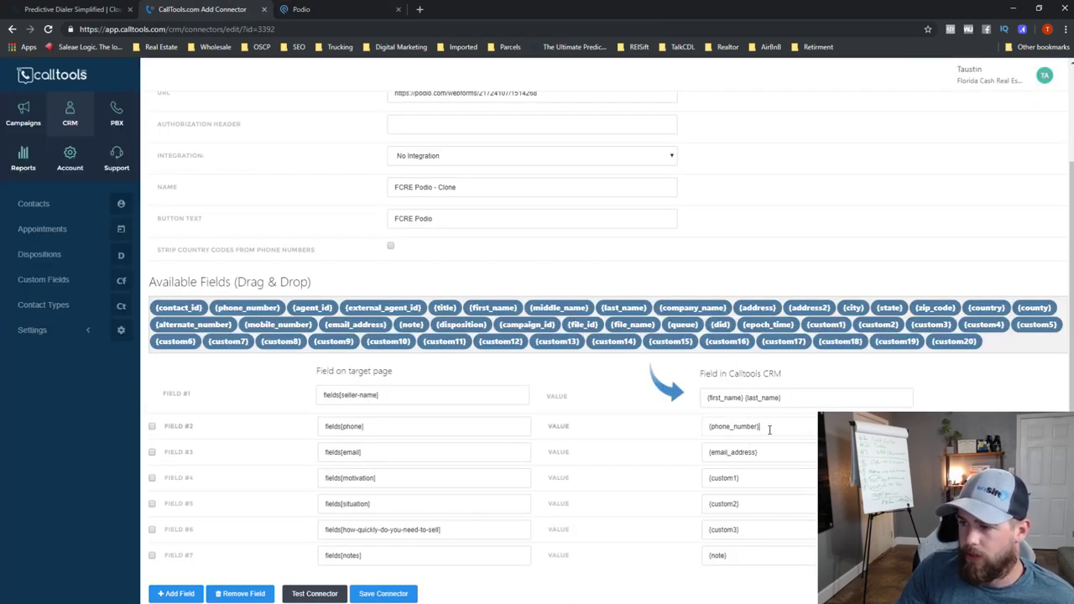
{"action": "left_click", "coordinate": [384, 9]}
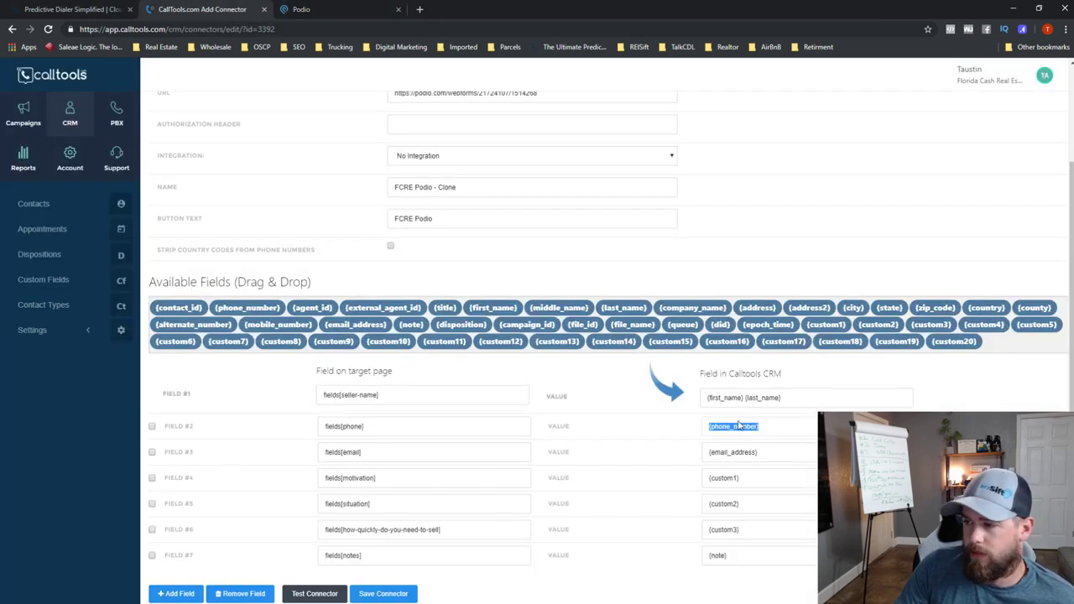
{"action": "left_click", "coordinate": [779, 454]}
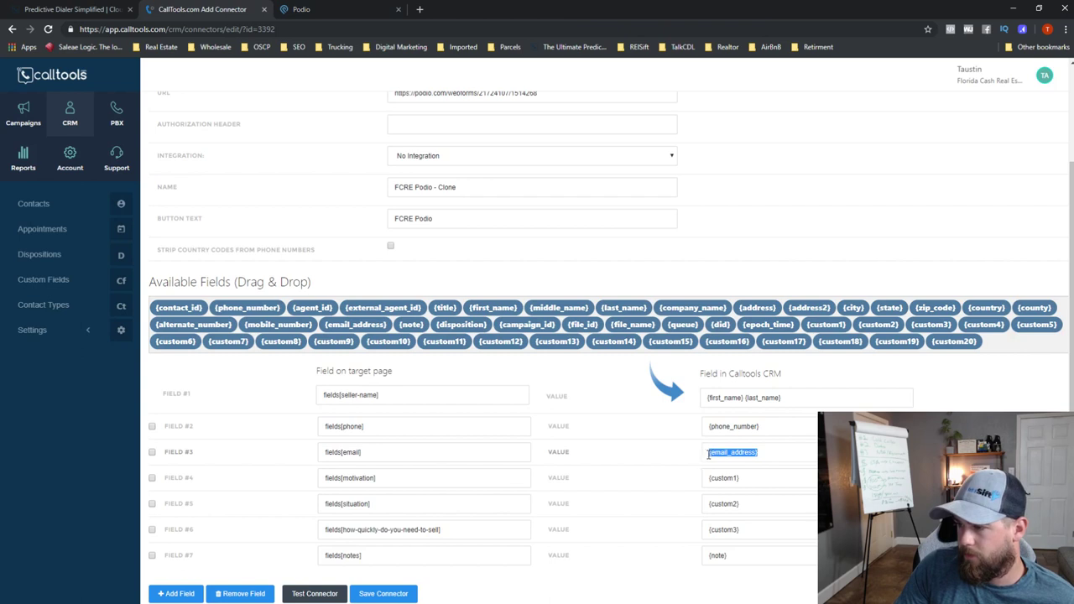
{"action": "left_click", "coordinate": [769, 485]}
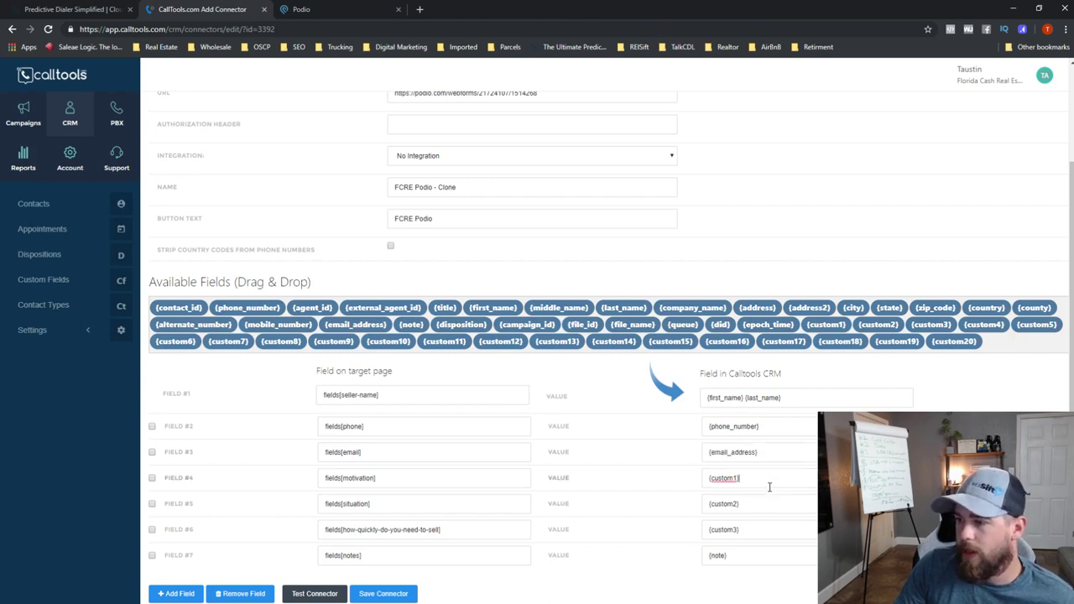
{"action": "left_click_drag", "start_coordinate": [757, 481], "coordinate": [703, 478]}
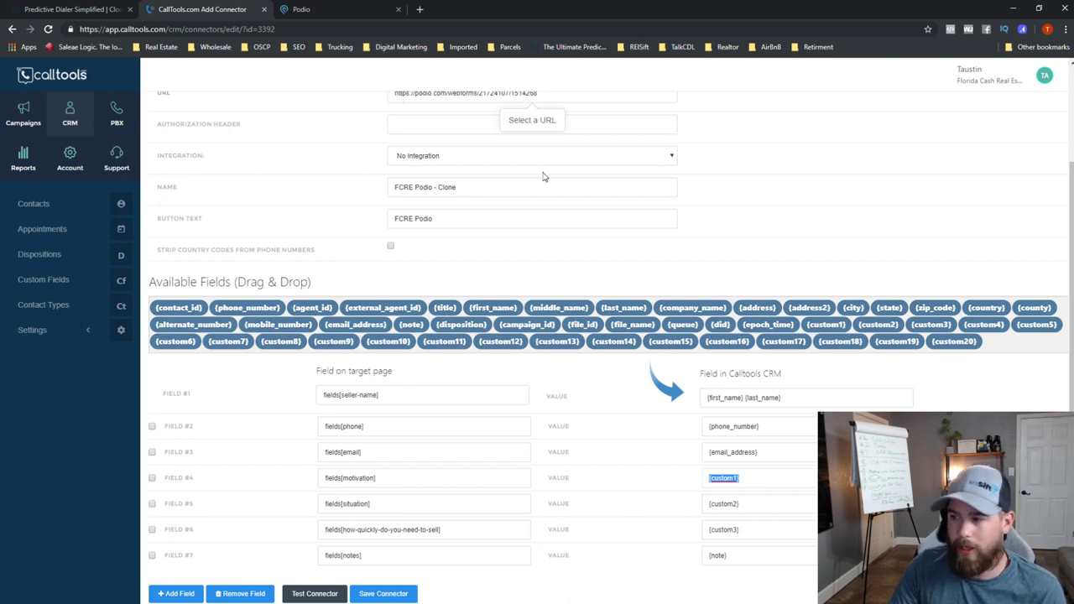
{"action": "left_click", "coordinate": [317, 9]}
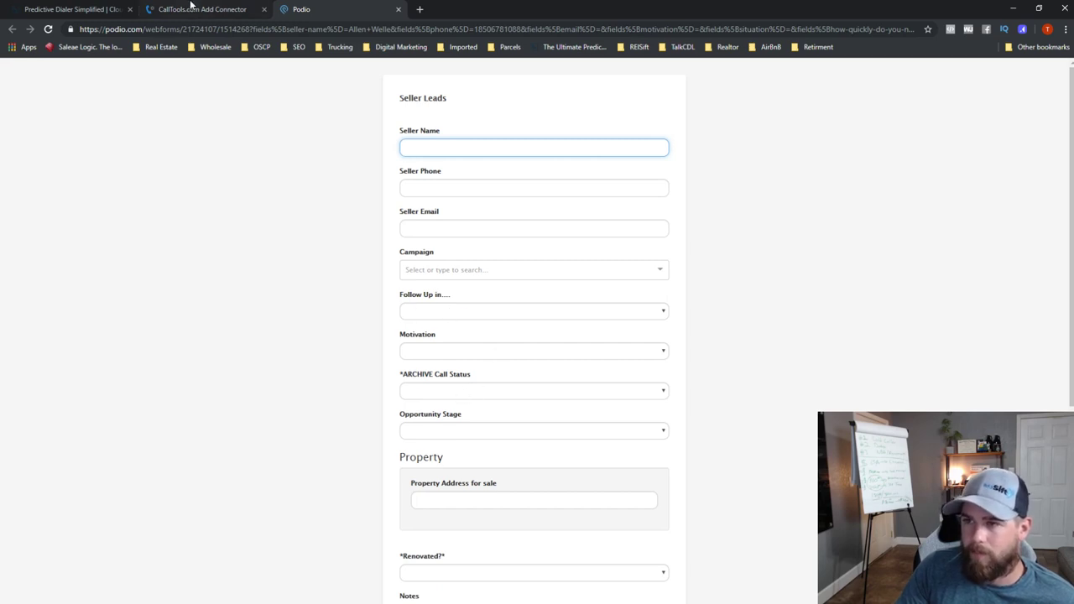
Check the connector's situation and how-quickly-do-you-need-to-sell target fields, and the Motivation field on the Podio Seller Leads form.
{"action": "left_click", "coordinate": [191, 8]}
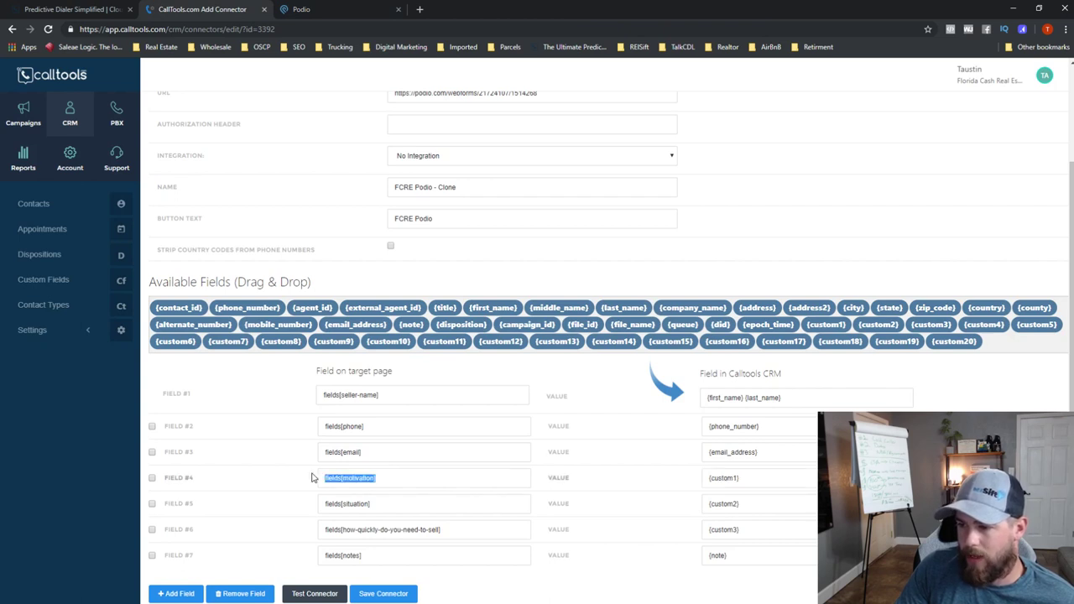
{"action": "left_click", "coordinate": [446, 502]}
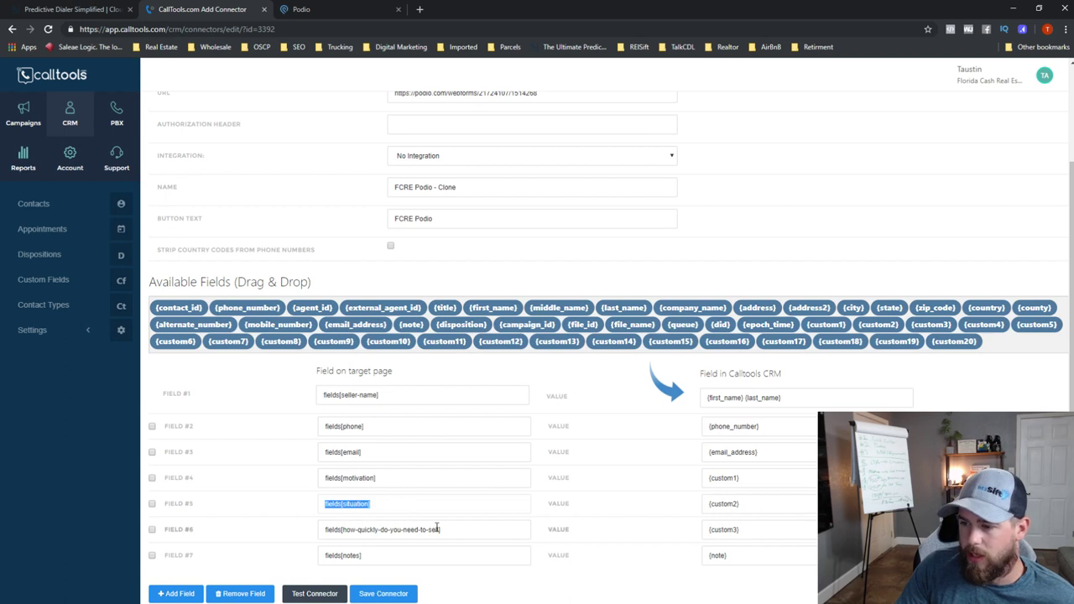
{"action": "left_click_drag", "start_coordinate": [472, 535], "coordinate": [314, 526]}
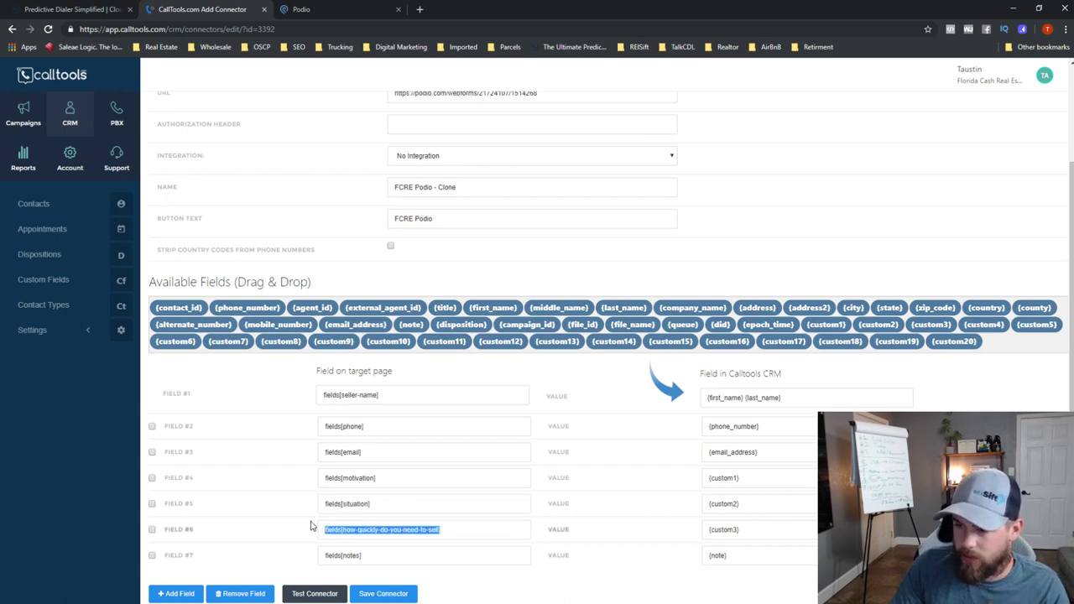
{"action": "left_click", "coordinate": [334, 8]}
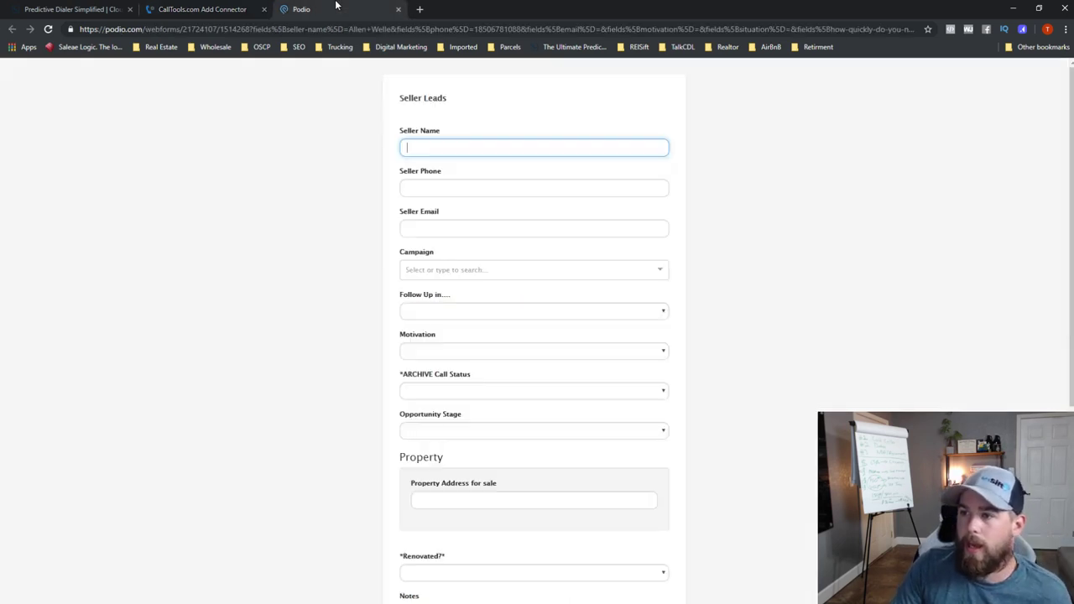
{"action": "left_click", "coordinate": [447, 354]}
{"action": "left_click", "coordinate": [439, 352]}
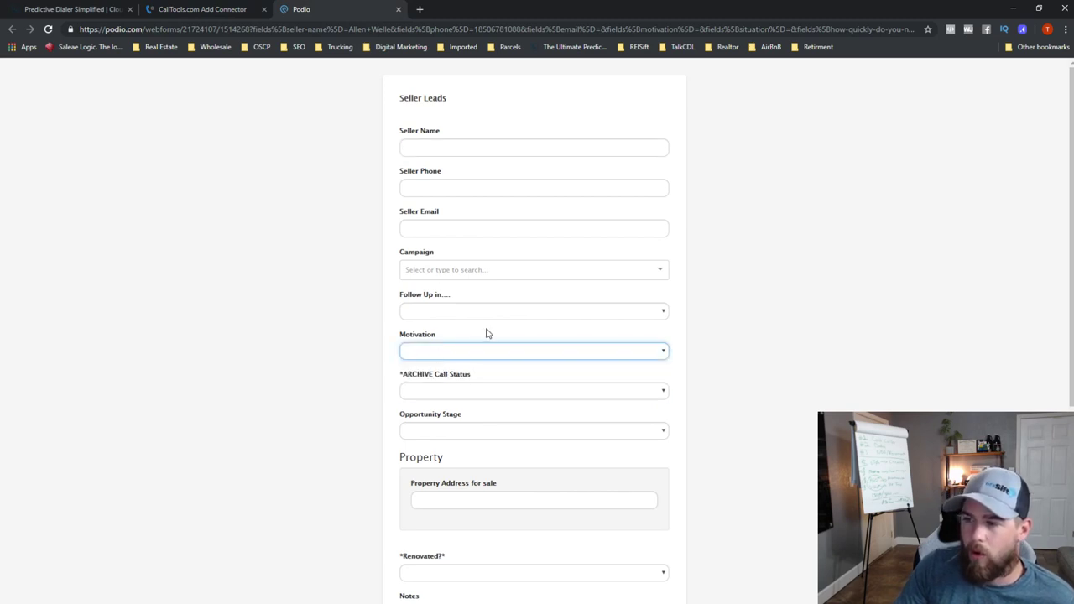
Open the first contact's record in the CallTools CRM and view the choices of its Motivation field.
{"action": "left_click", "coordinate": [209, 8]}
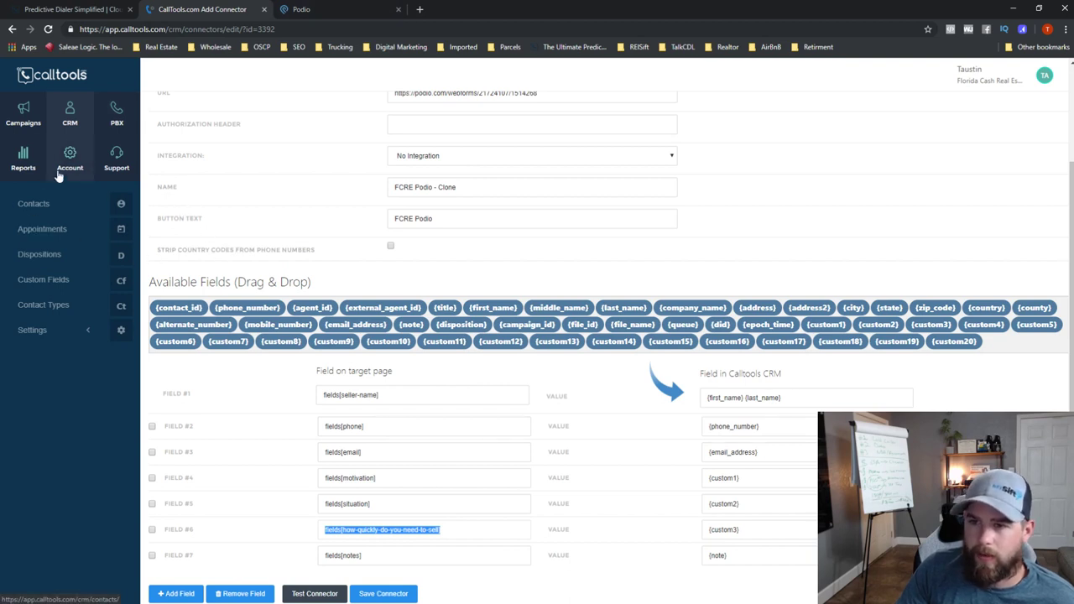
{"action": "left_click", "coordinate": [70, 111]}
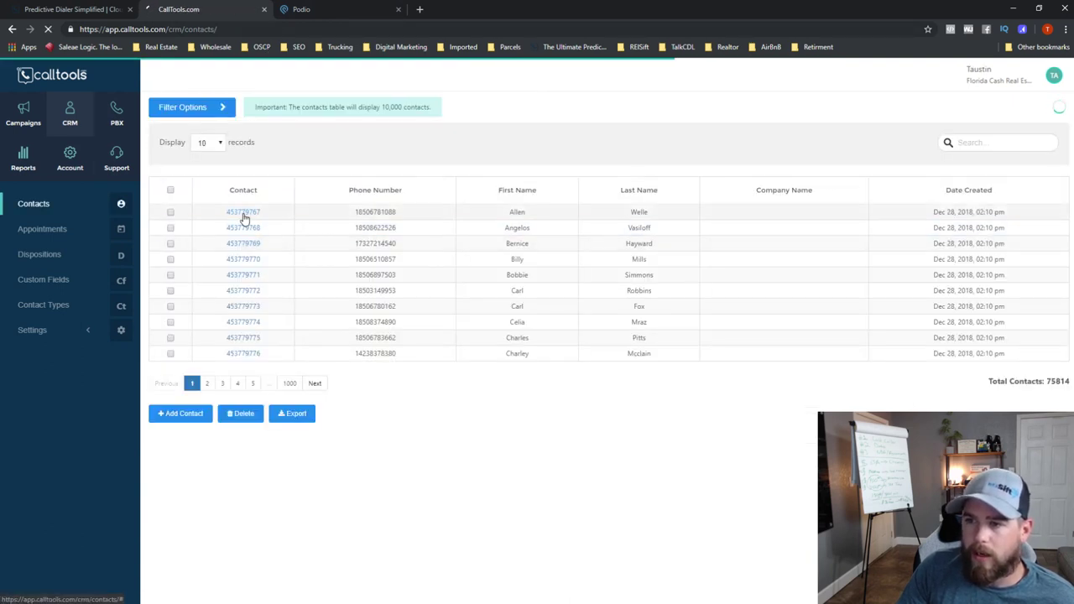
{"action": "left_click", "coordinate": [243, 212]}
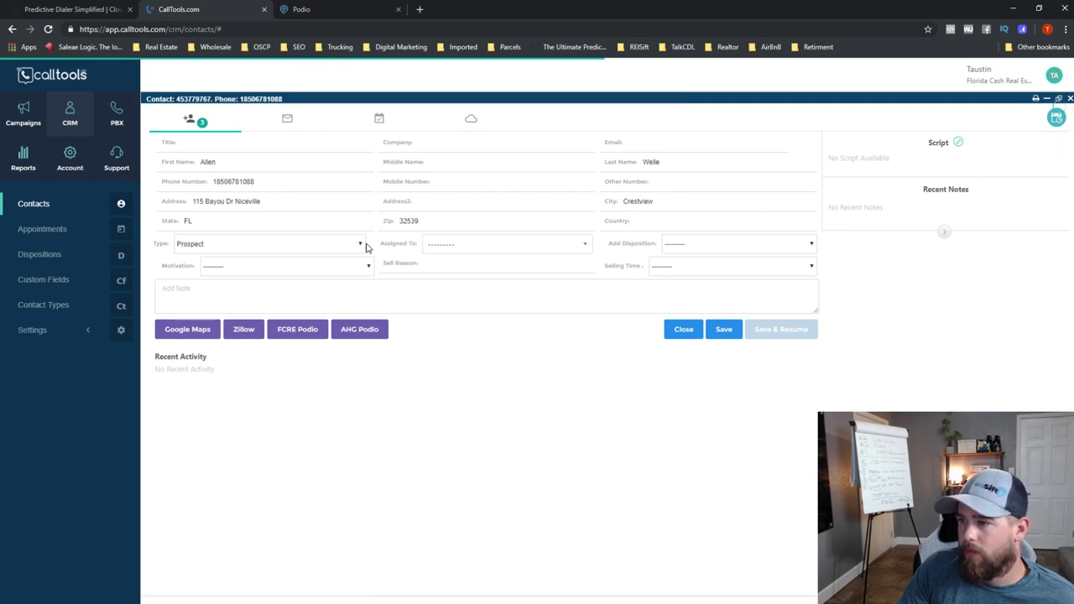
{"action": "left_click", "coordinate": [368, 266]}
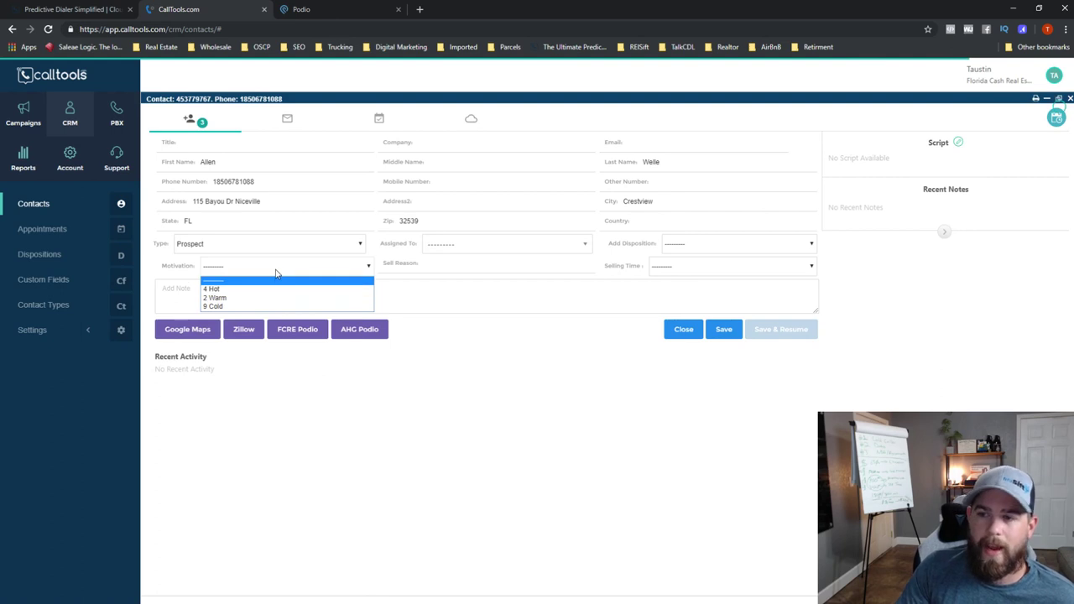
{"action": "left_click", "coordinate": [201, 258]}
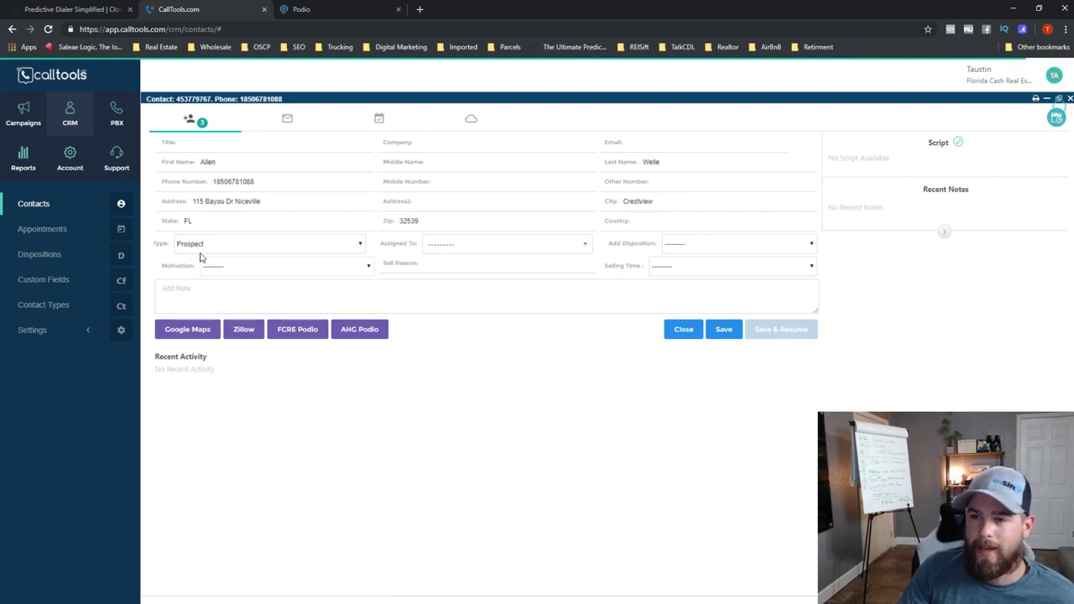
Check the label and custom number of the Motivation field in the CRM's custom field template, and close its settings without changes.
{"action": "left_click", "coordinate": [56, 279]}
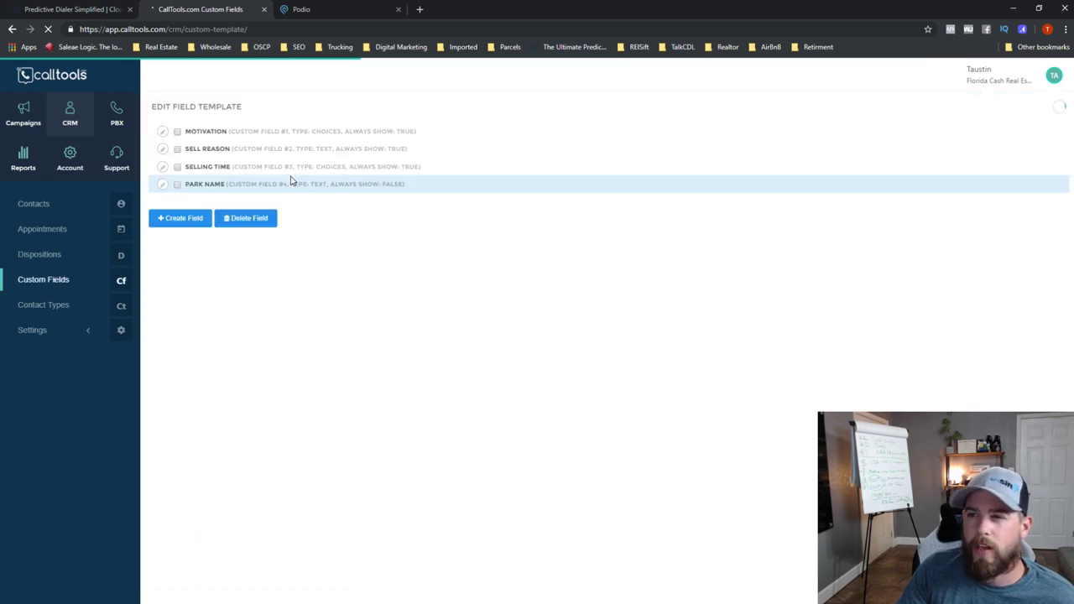
{"action": "left_click", "coordinate": [163, 132]}
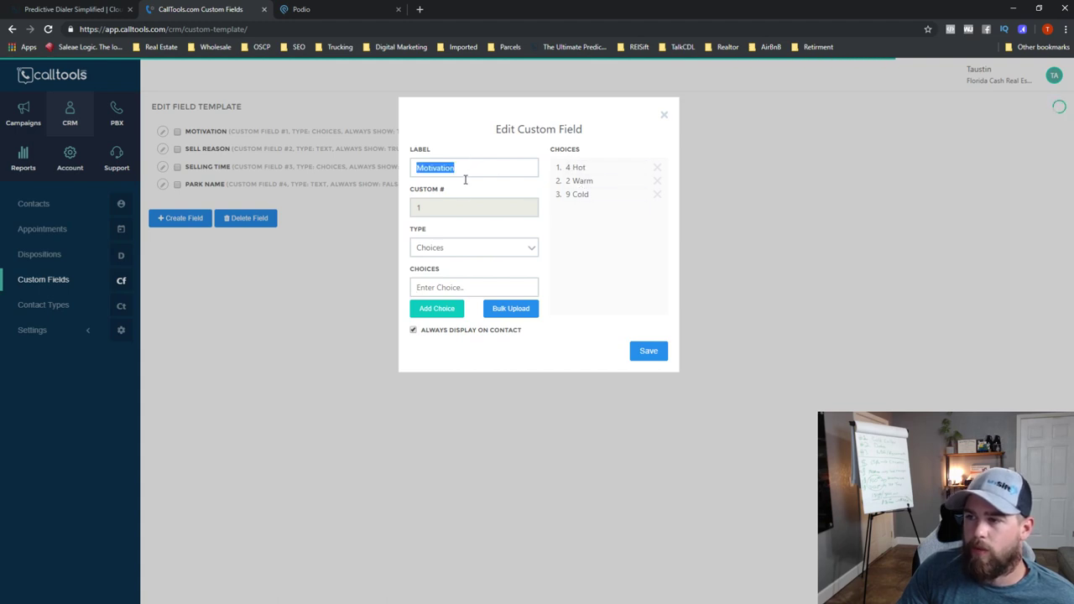
{"action": "left_click_drag", "start_coordinate": [412, 193], "coordinate": [446, 203]}
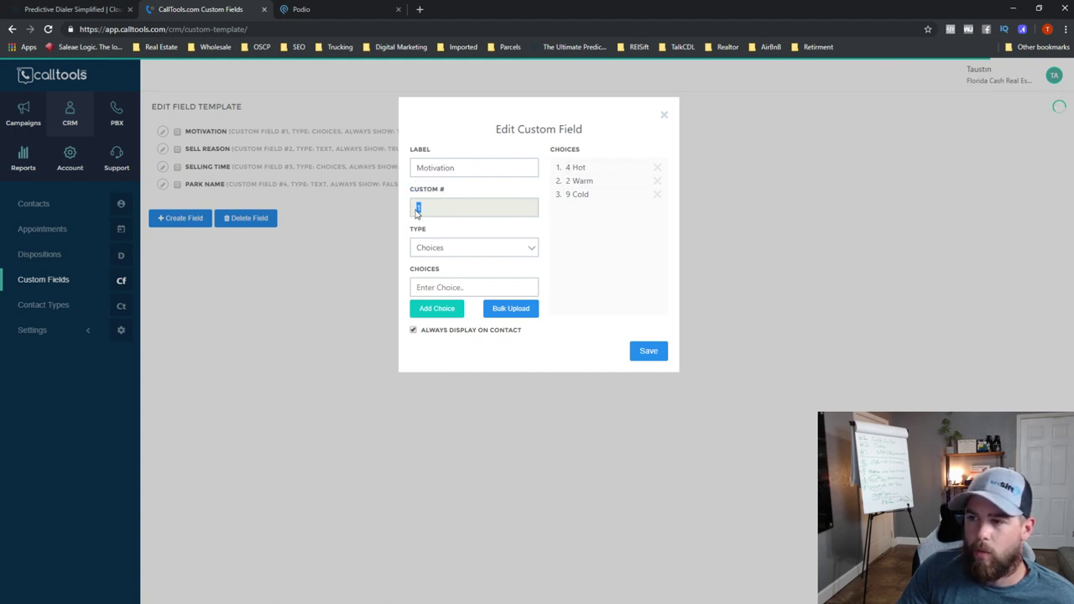
{"action": "left_click", "coordinate": [447, 429]}
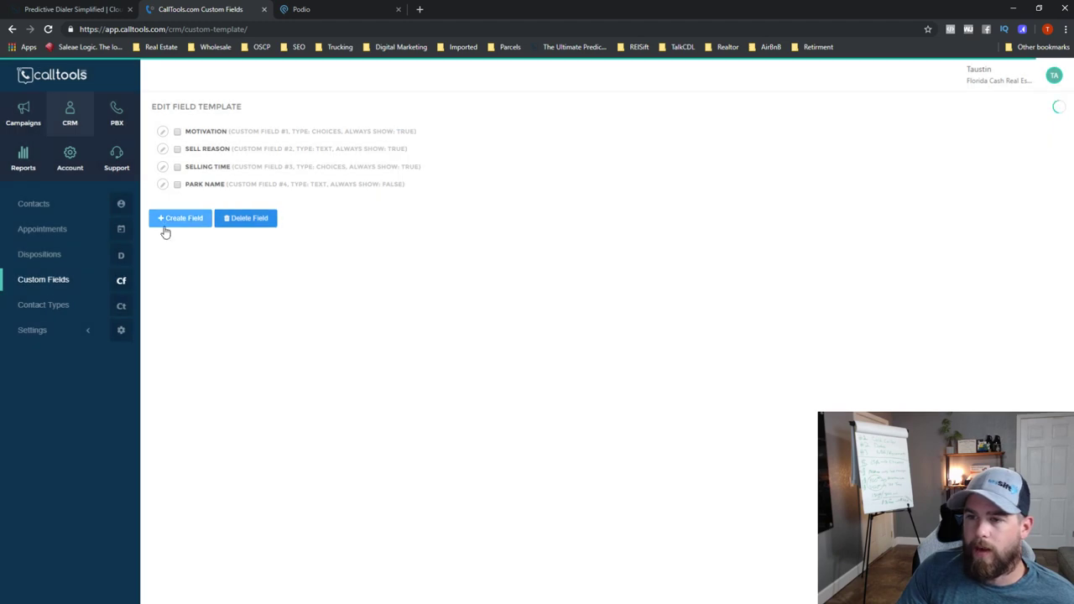
Reopen the FCRE Podio - Clone connector for editing and check the {custom1} value against its fields[motivation] target.
{"action": "left_click", "coordinate": [35, 334]}
{"action": "left_click", "coordinate": [35, 380]}
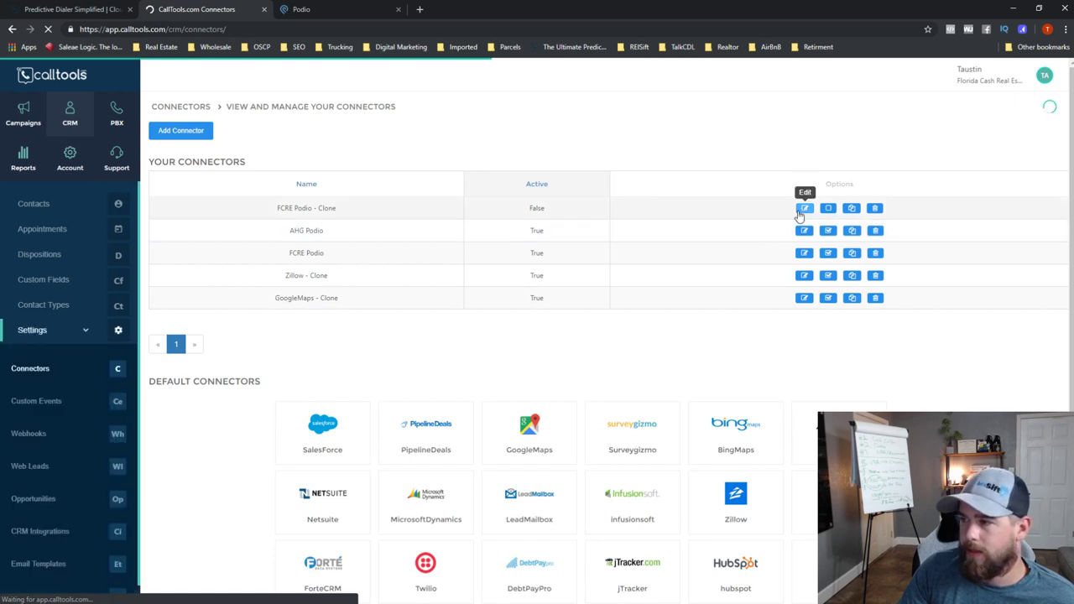
{"action": "left_click", "coordinate": [803, 209]}
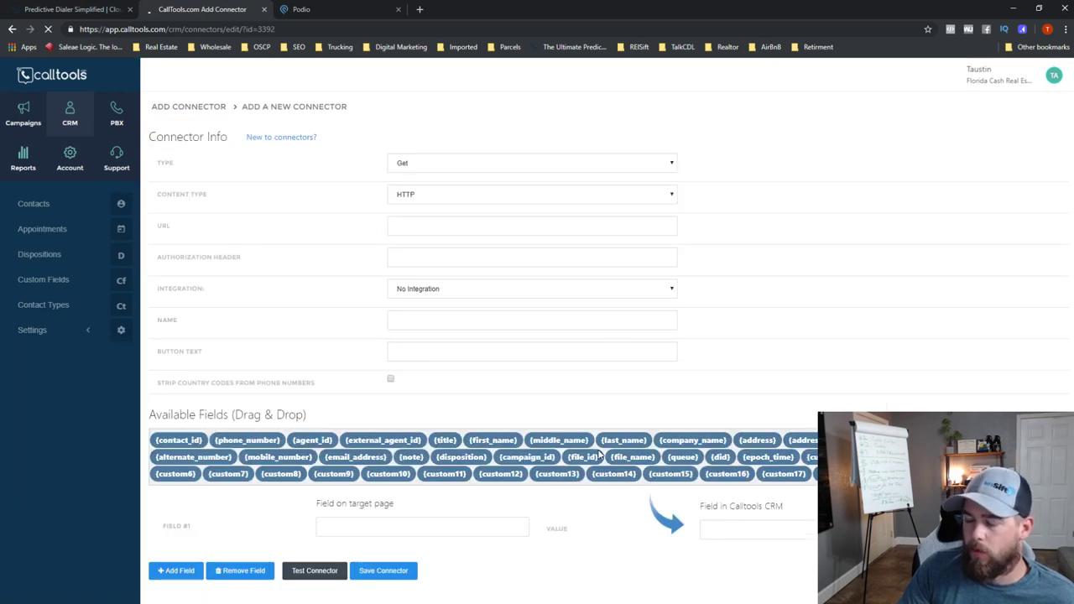
{"action": "scroll", "coordinate": [492, 477], "scroll_direction": "down", "scroll_amount": 1}
{"action": "left_click_drag", "start_coordinate": [737, 487], "coordinate": [711, 490]}
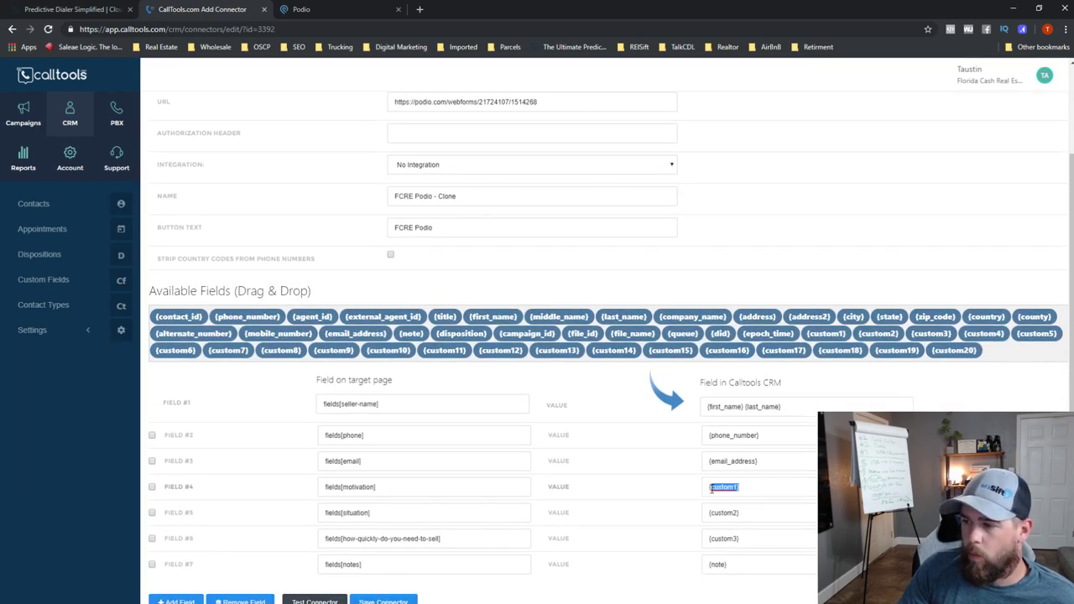
{"action": "left_click_drag", "start_coordinate": [378, 488], "coordinate": [325, 480]}
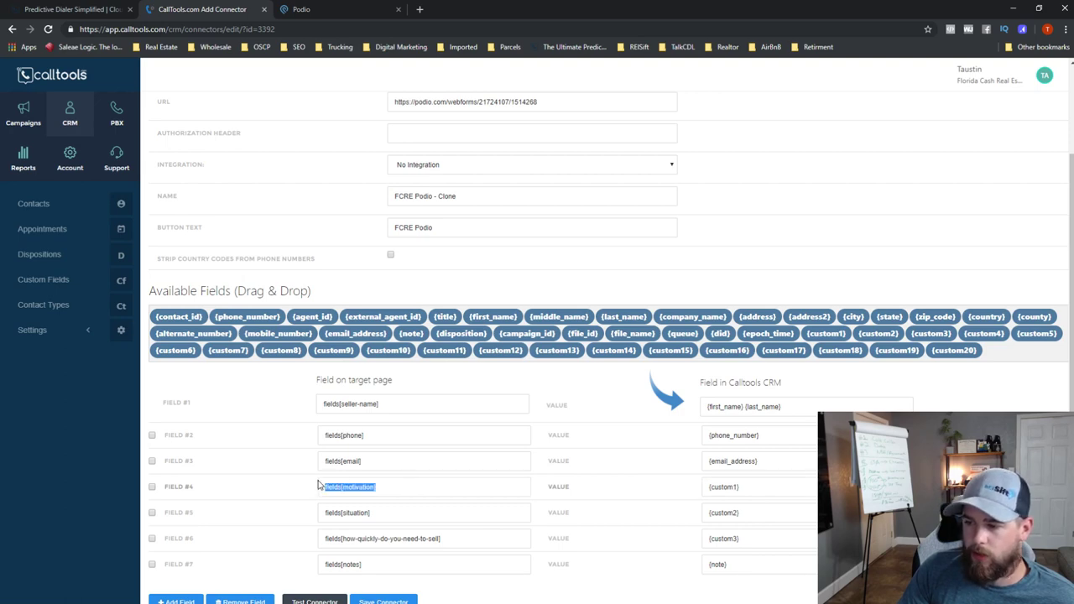
Review the connector's {custom2} and {custom1} values and the pairing of fields[seller-name] with {first_name} {last_name}.
{"action": "left_click", "coordinate": [738, 514]}
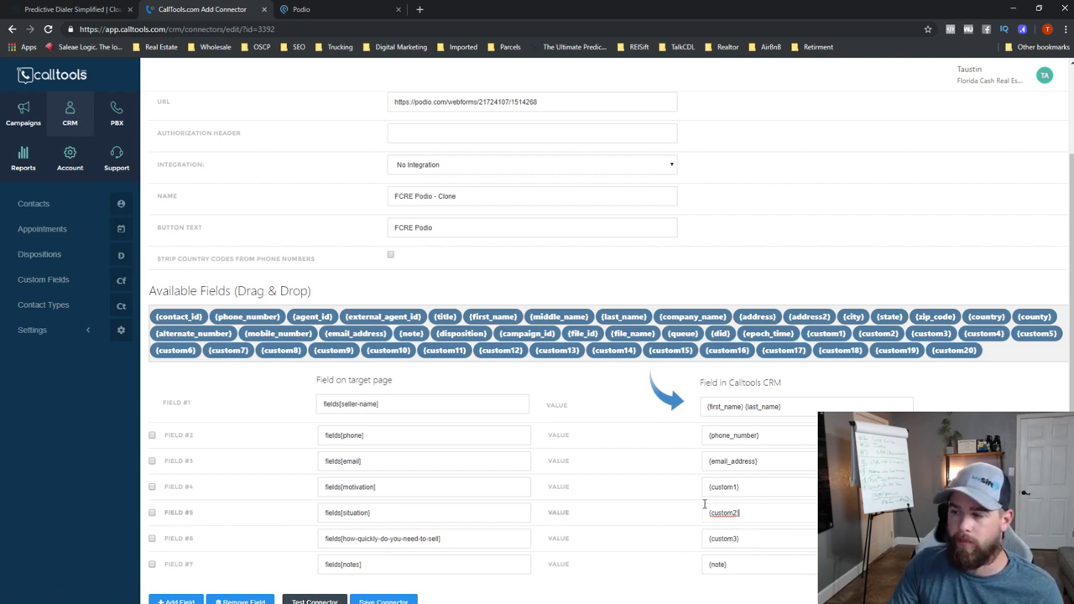
{"action": "left_click_drag", "start_coordinate": [709, 513], "coordinate": [709, 488]}
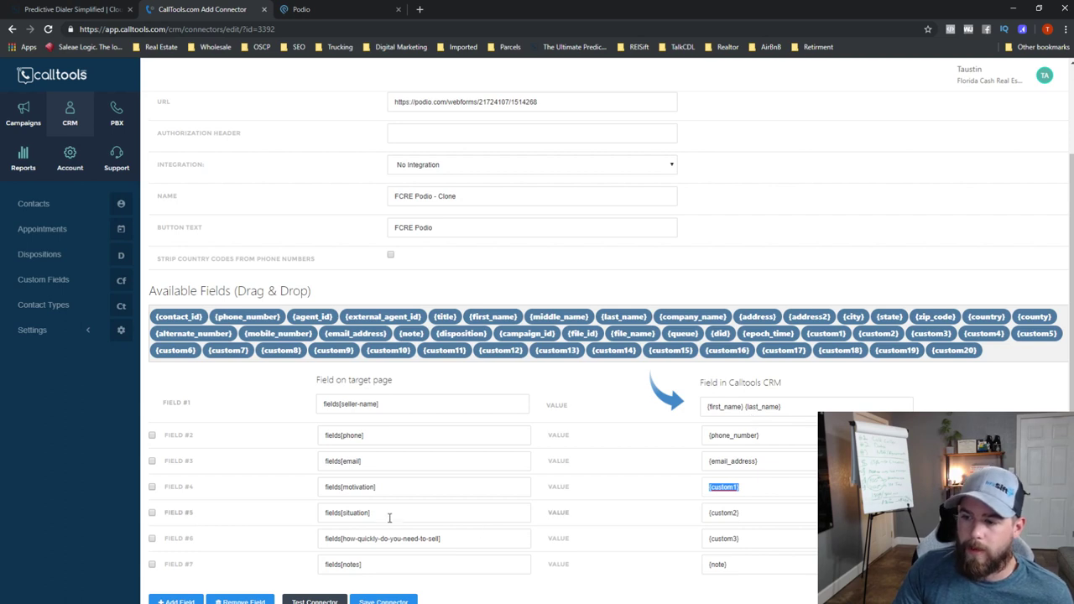
{"action": "double_click", "coordinate": [403, 408]}
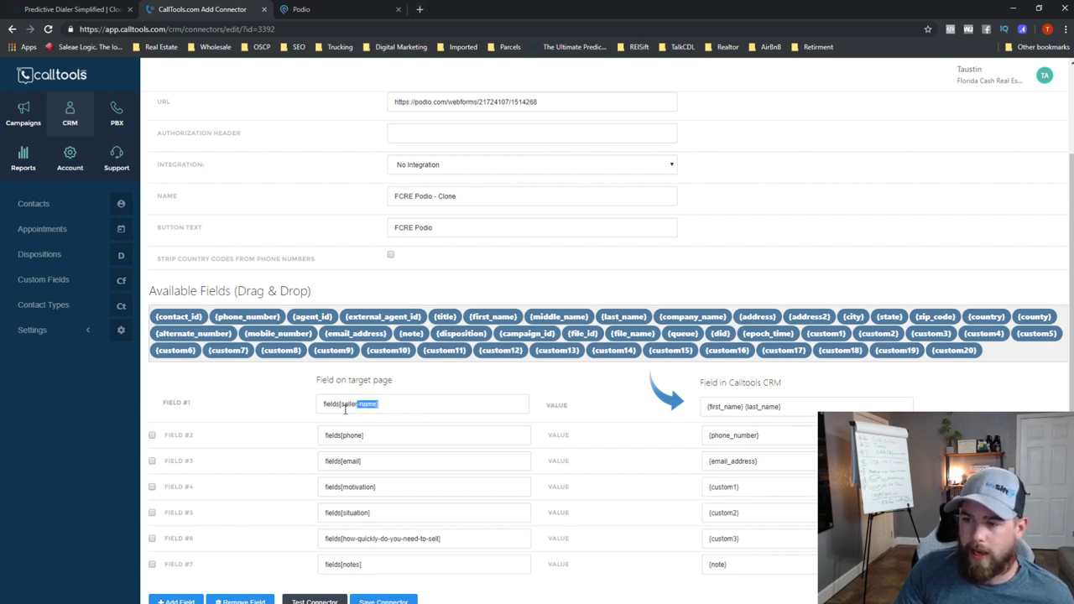
{"action": "key", "text": "ctrl+a"}
{"action": "left_click", "coordinate": [409, 406]}
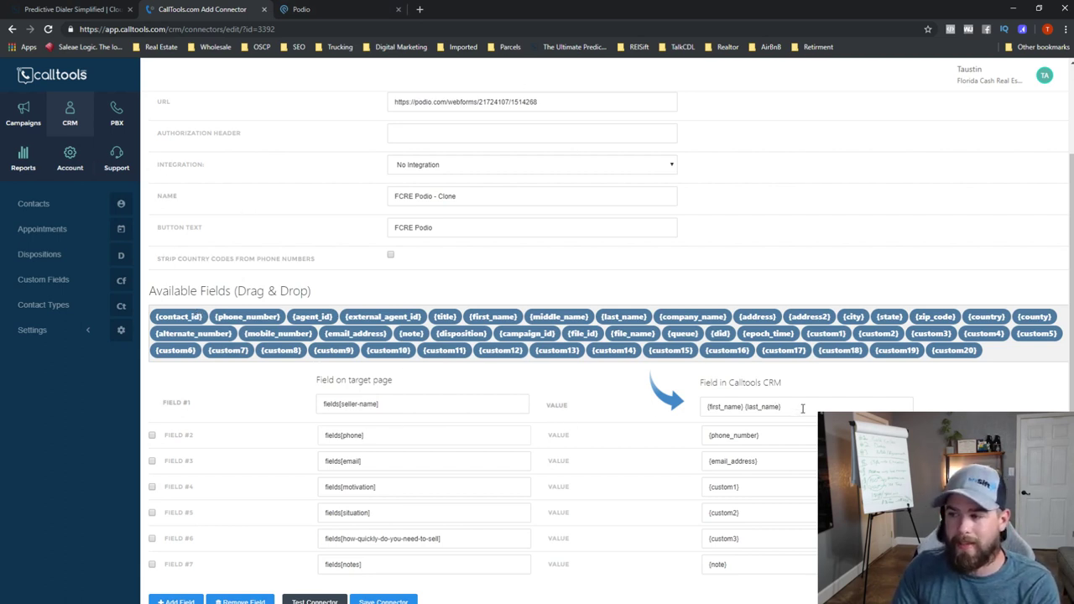
{"action": "left_click_drag", "start_coordinate": [800, 408], "coordinate": [707, 406]}
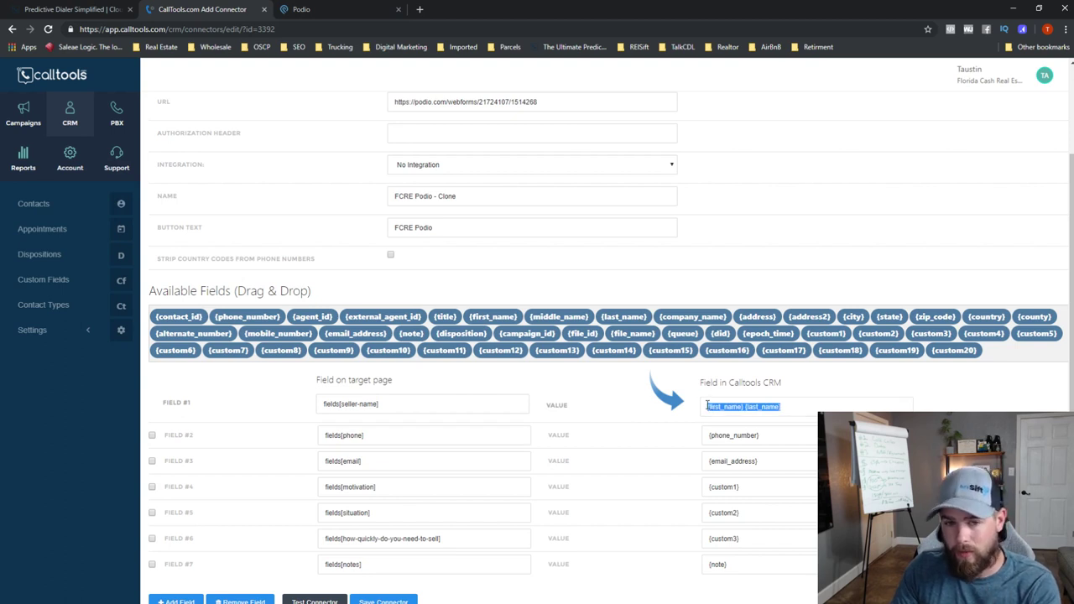
{"action": "left_click_drag", "start_coordinate": [398, 404], "coordinate": [310, 408]}
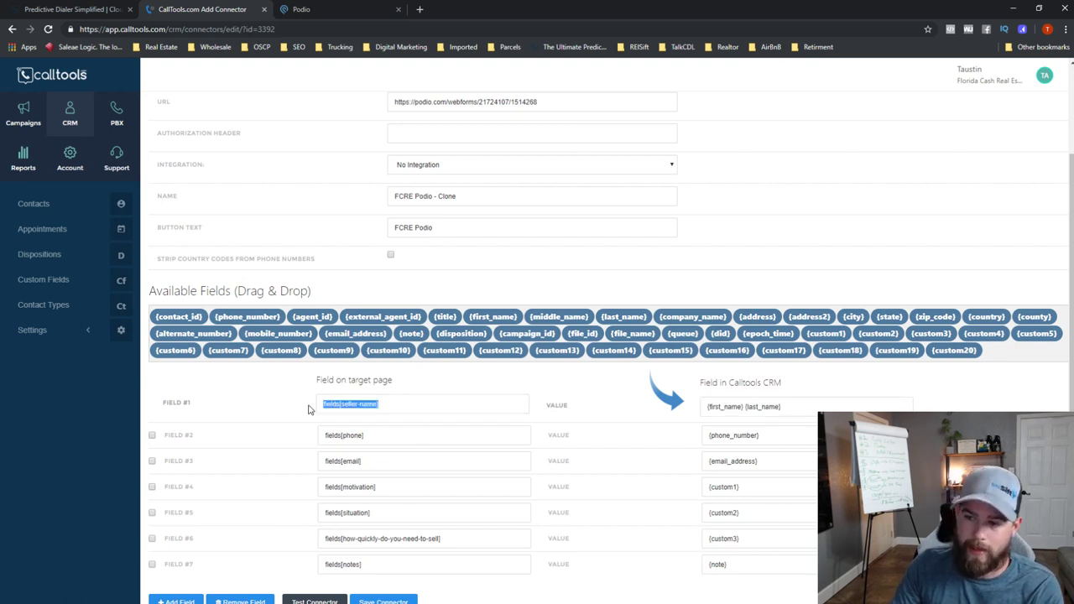
Inspect the Seller Name box's HTML on the Podio form and compare its name attribute, fields[seller-name], with the connector's first target field.
{"action": "key", "text": "ctrl+Tab"}
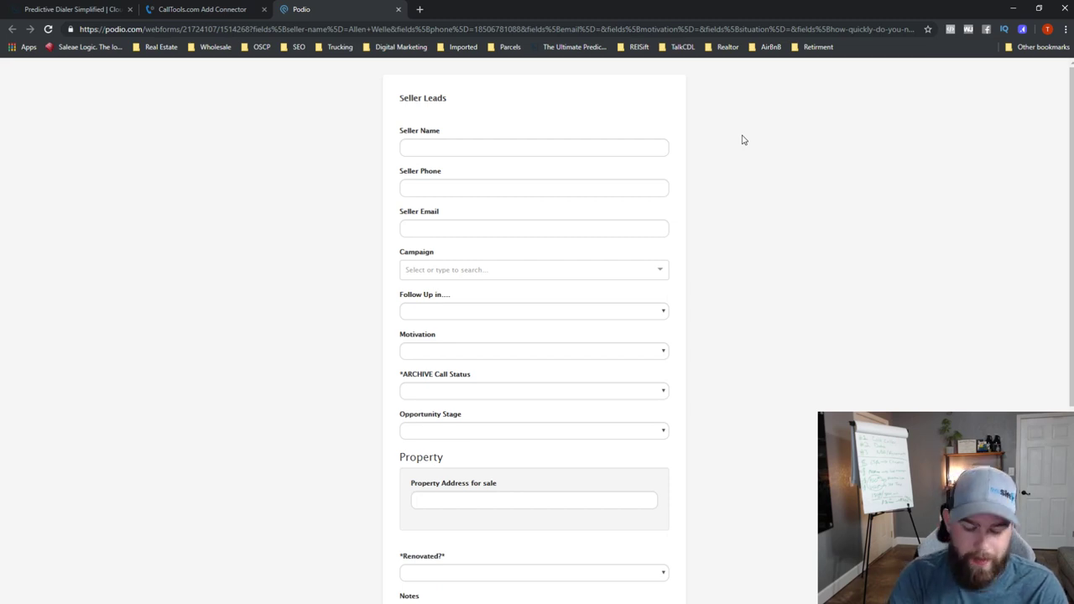
{"action": "key", "text": "ctrl+shift+i"}
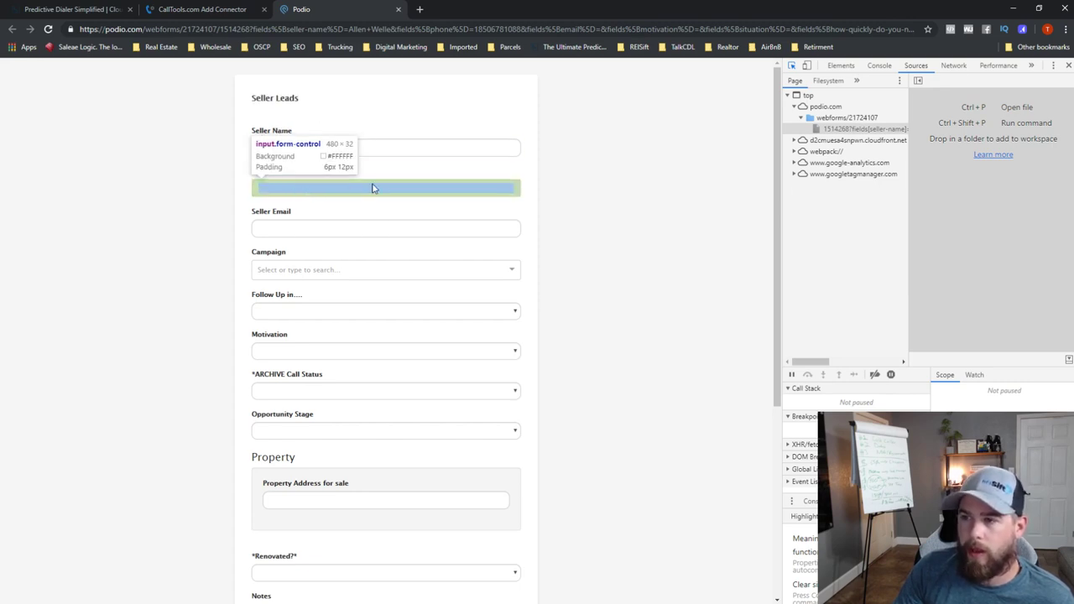
{"action": "left_click", "coordinate": [381, 152]}
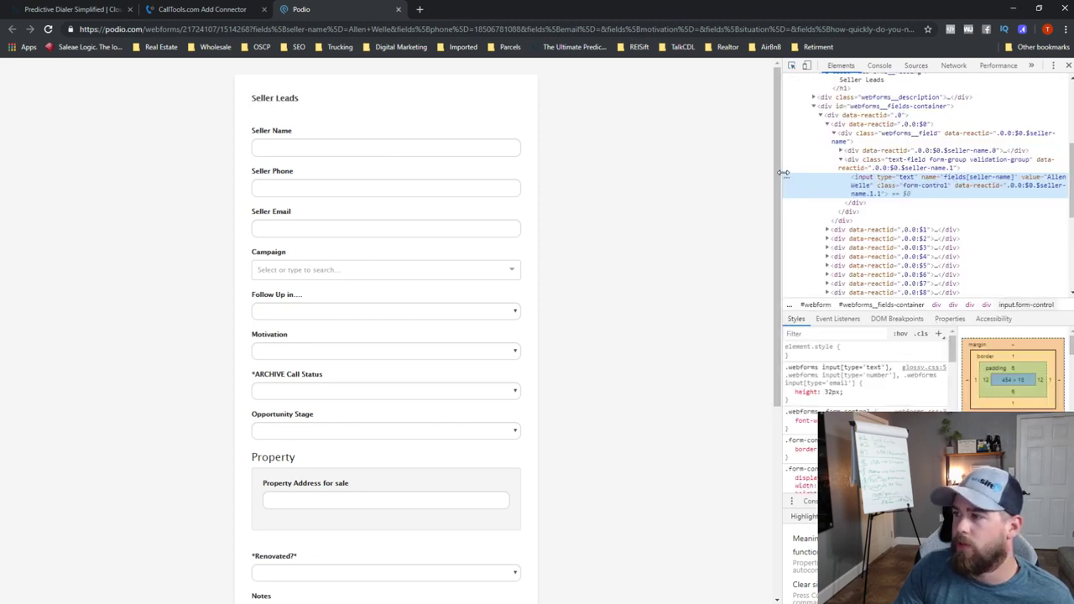
{"action": "left_click_drag", "start_coordinate": [782, 173], "coordinate": [634, 188]}
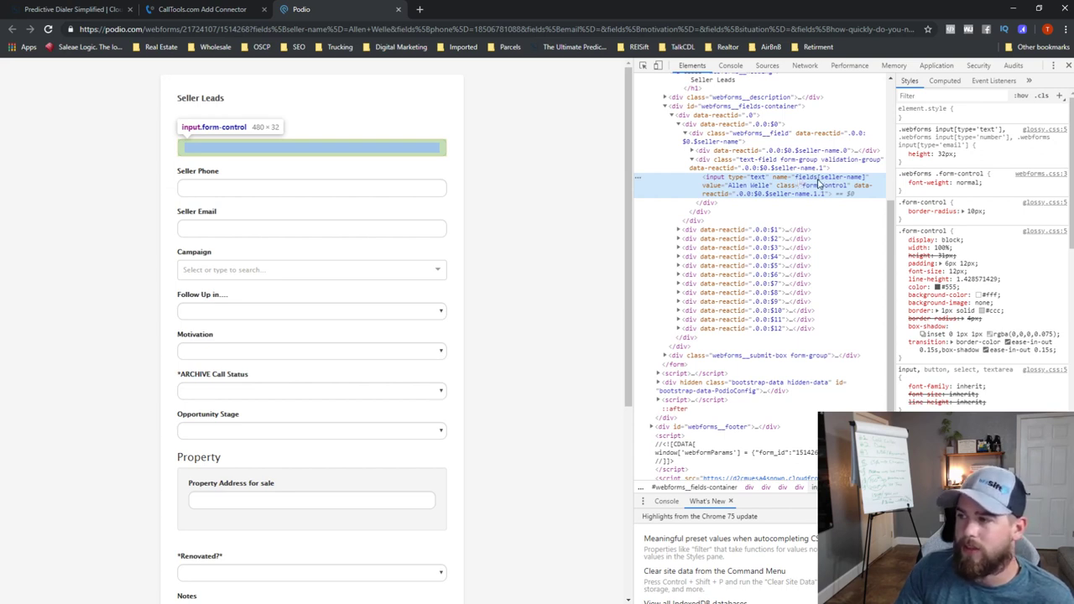
{"action": "double_click", "coordinate": [821, 177]}
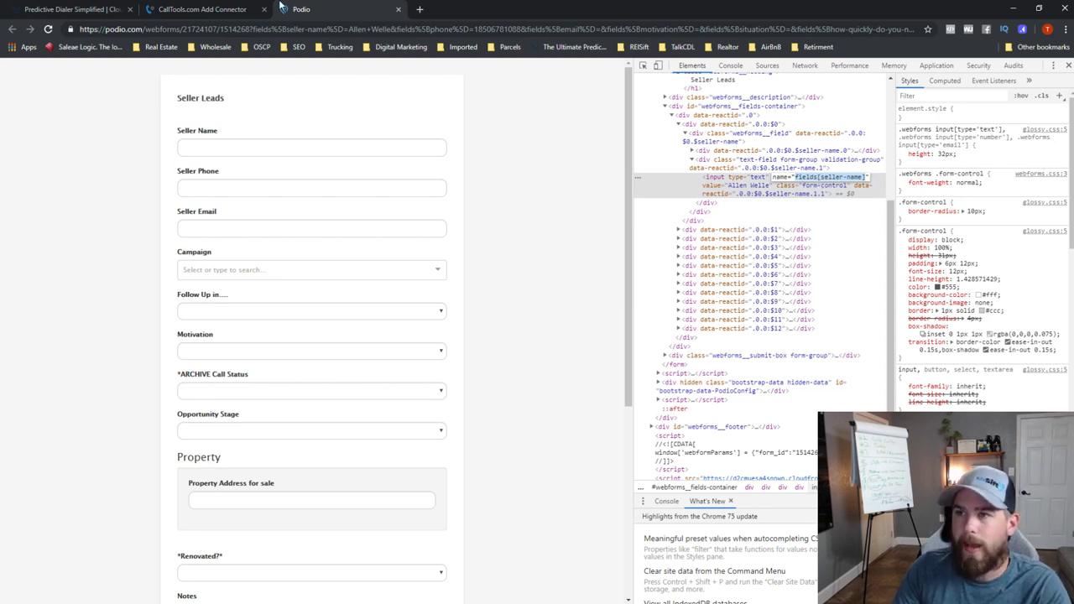
{"action": "left_click", "coordinate": [232, 9]}
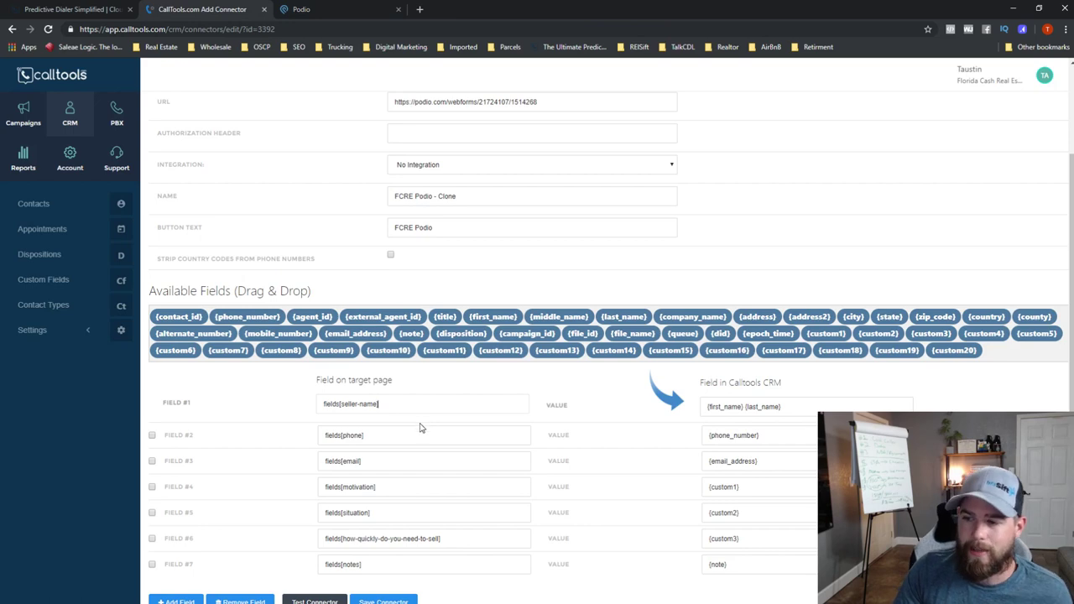
Inspect the Seller Phone box's HTML on the Podio form and compare its name attribute, fields[phone], with the connector's second target field.
{"action": "left_click", "coordinate": [286, 8]}
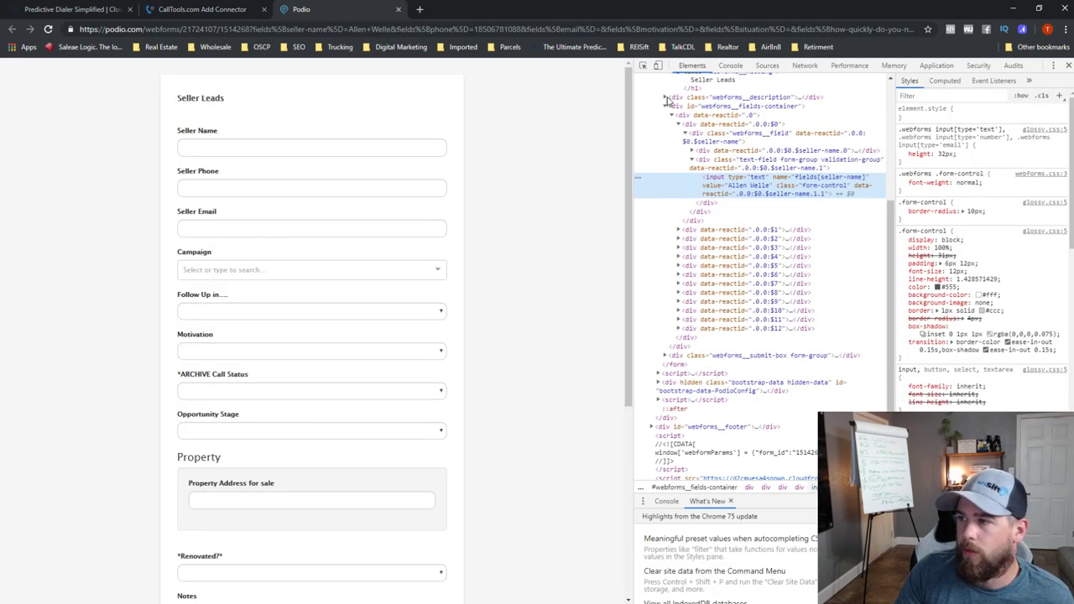
{"action": "left_click", "coordinate": [642, 65]}
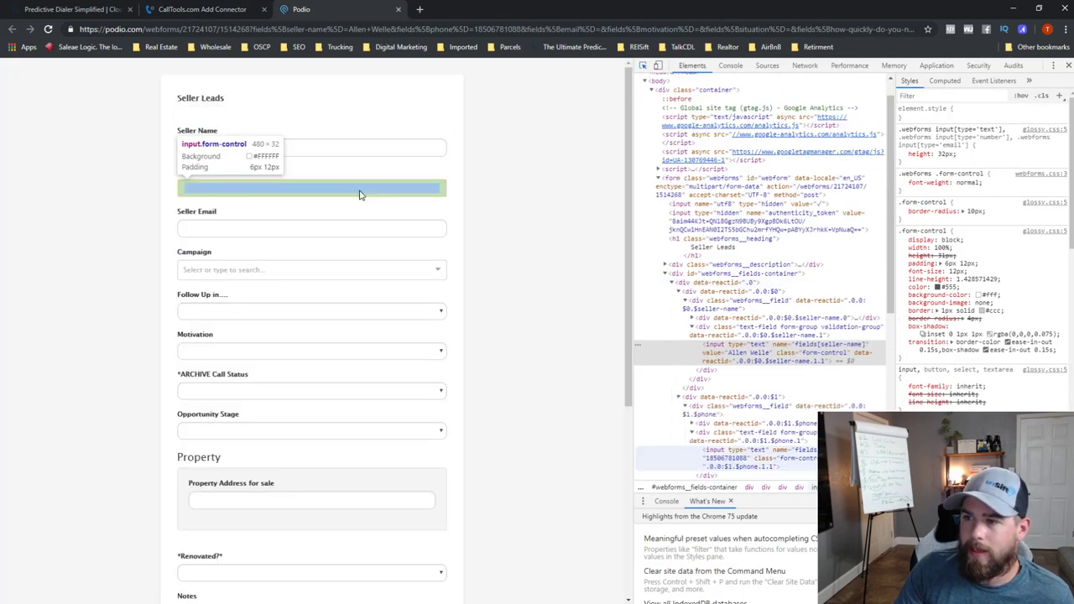
{"action": "left_click", "coordinate": [355, 187]}
{"action": "scroll", "coordinate": [714, 340], "scroll_direction": "down", "scroll_amount": 3}
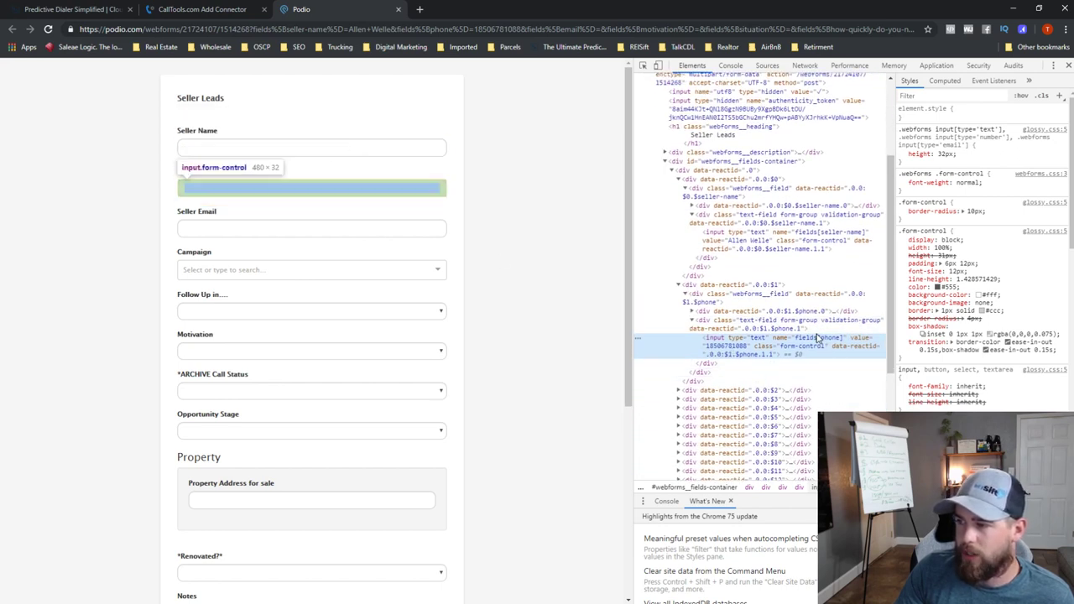
{"action": "double_click", "coordinate": [818, 337]}
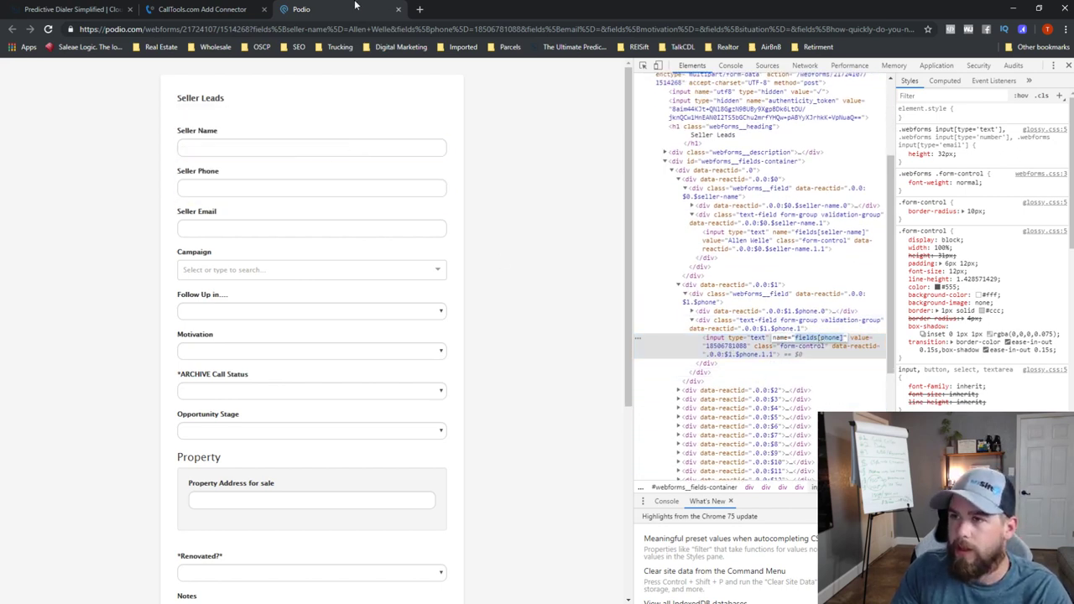
{"action": "left_click", "coordinate": [225, 6]}
{"action": "left_click", "coordinate": [353, 8]}
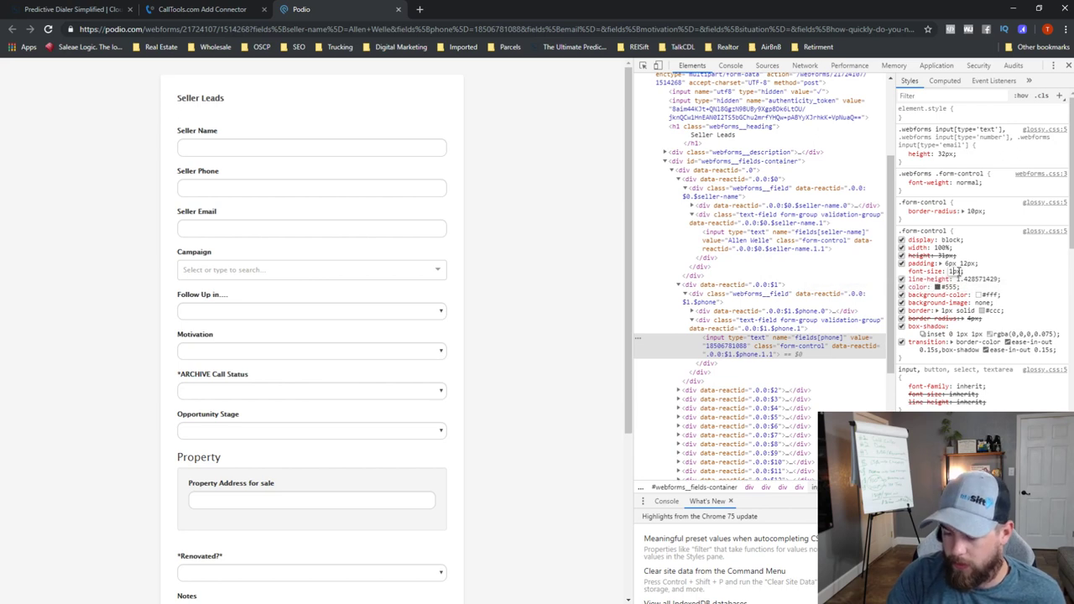
Set the Podio form's .form-control styling to a 25px font size and the red text color #ff0e0e.
{"action": "type", "text": "25"}
{"action": "key", "text": "Tab"}
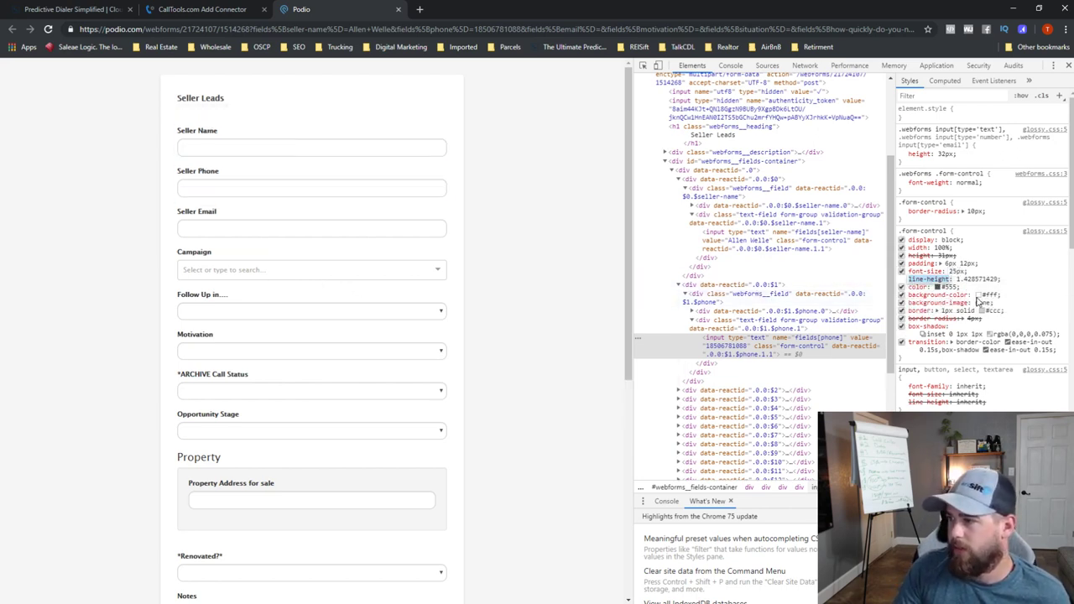
{"action": "left_click", "coordinate": [938, 287]}
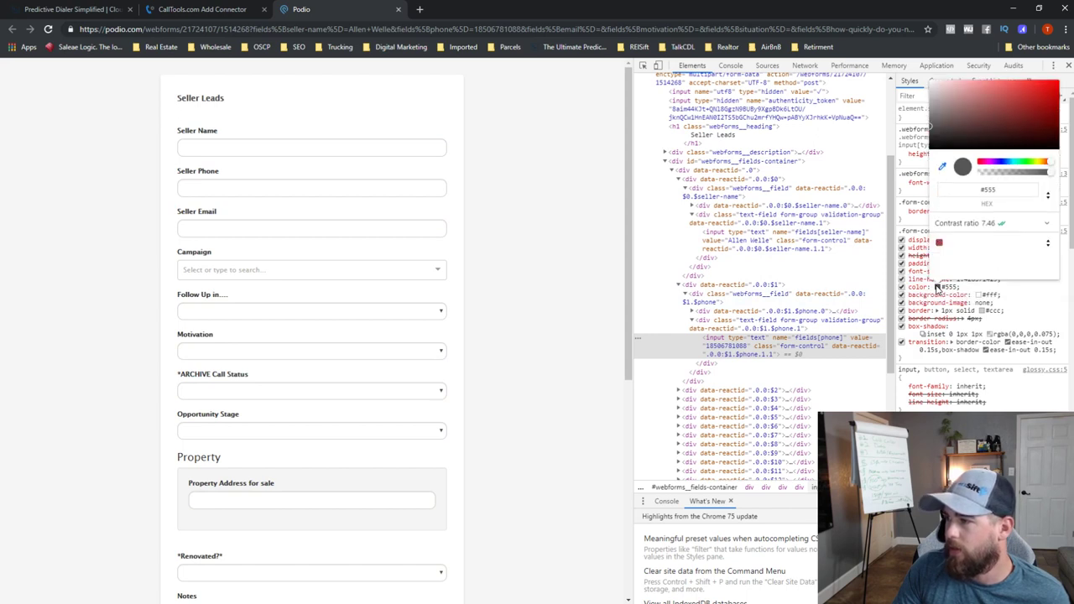
{"action": "left_click", "coordinate": [479, 314]}
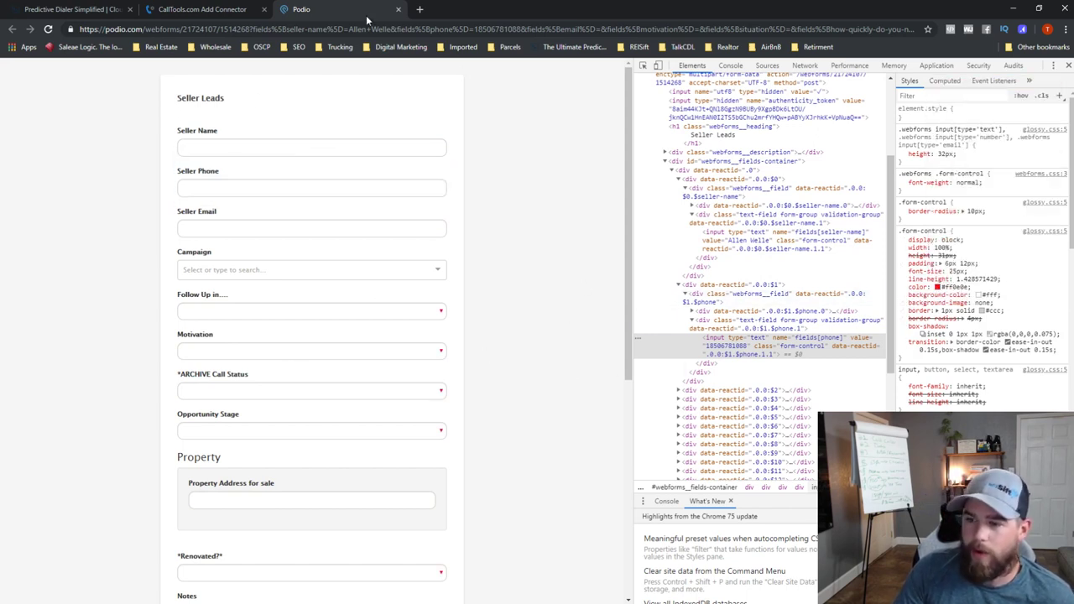
Select the Seller Phone box's name value, fields[phone], in the HTML and check it against the CallTools connector's target fields.
{"action": "double_click", "coordinate": [824, 340]}
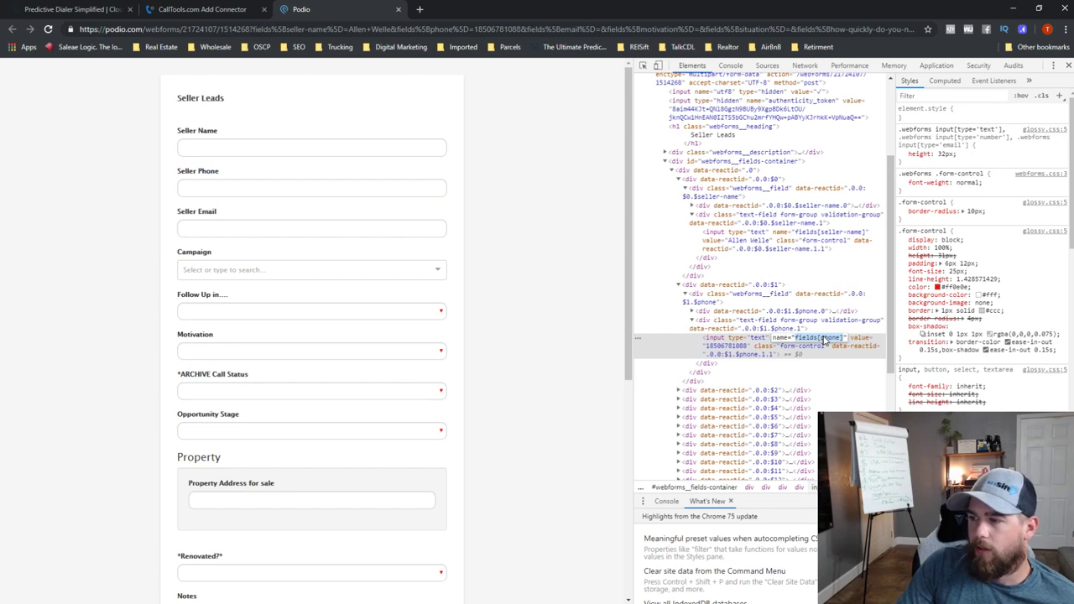
{"action": "left_click", "coordinate": [202, 9]}
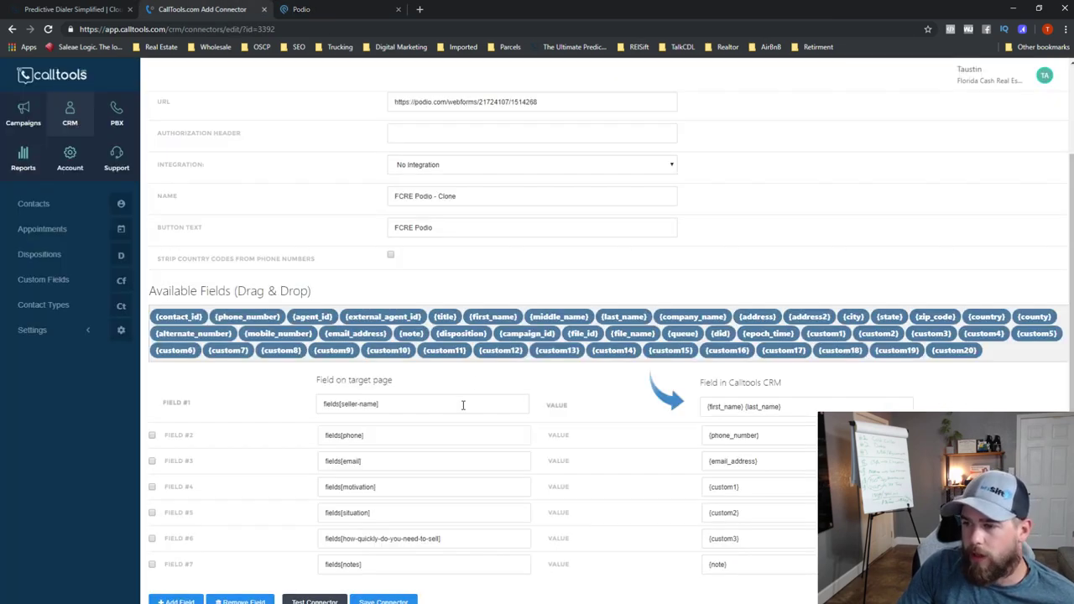
{"action": "left_click", "coordinate": [352, 7]}
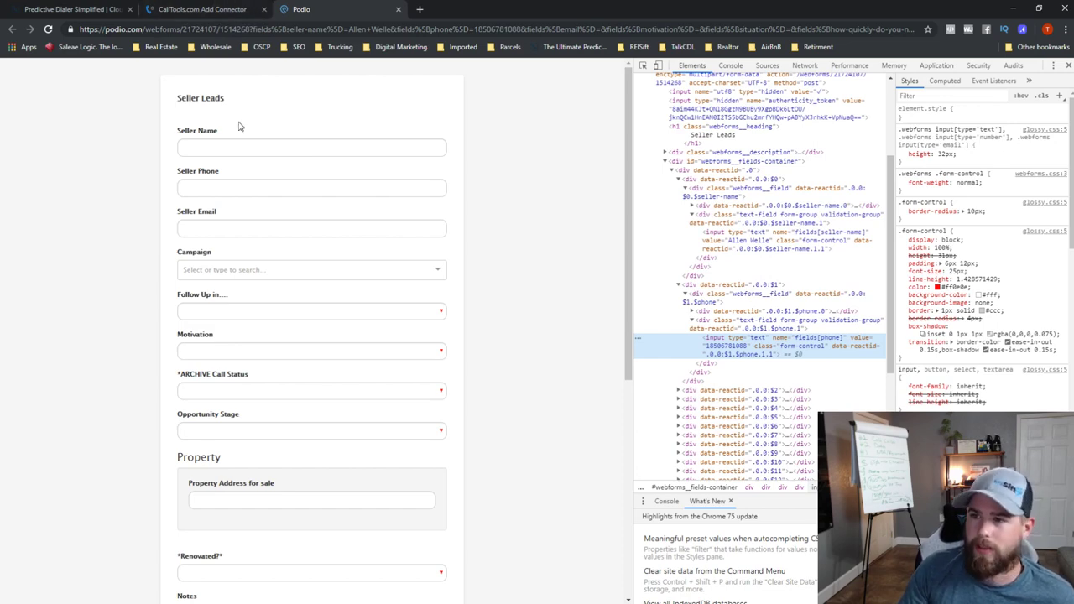
Inspect the Seller Name label on the Podio form and replace its for attribute value with a sample first name.
{"action": "left_click", "coordinate": [643, 66]}
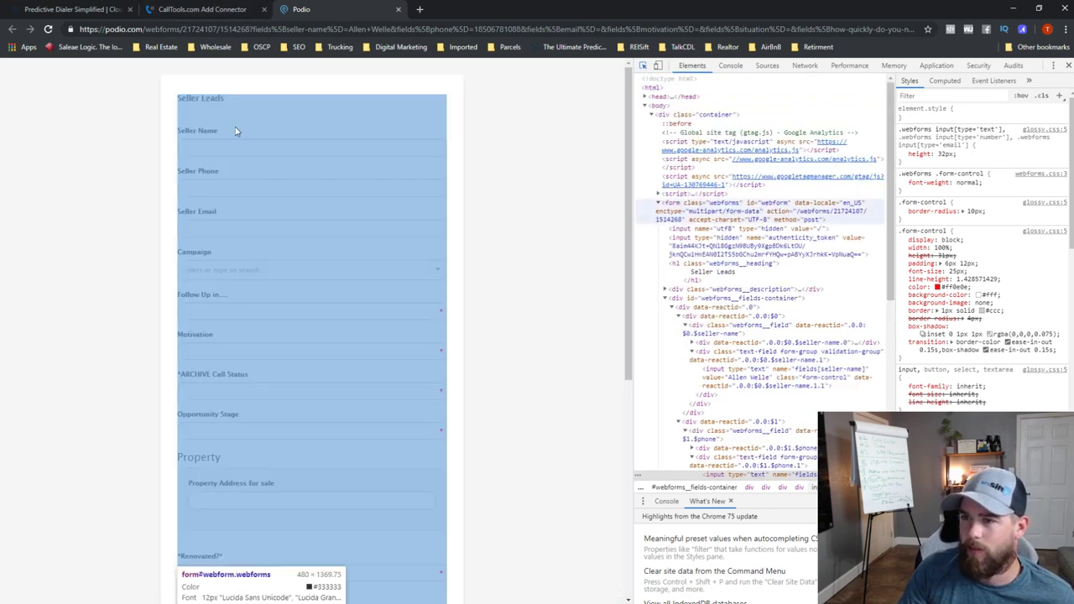
{"action": "left_click", "coordinate": [207, 135]}
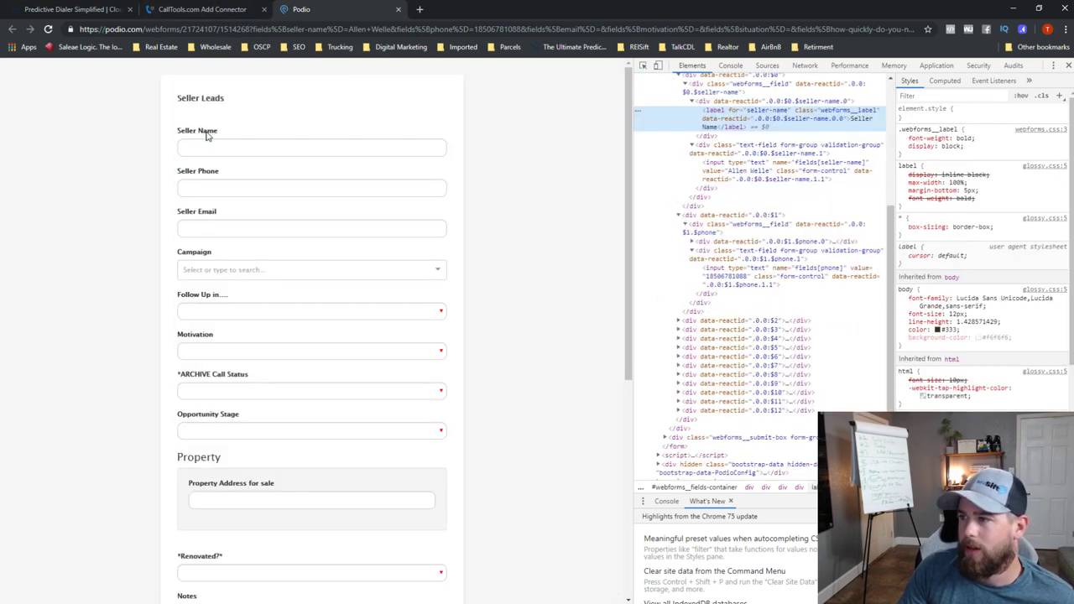
{"action": "double_click", "coordinate": [765, 116]}
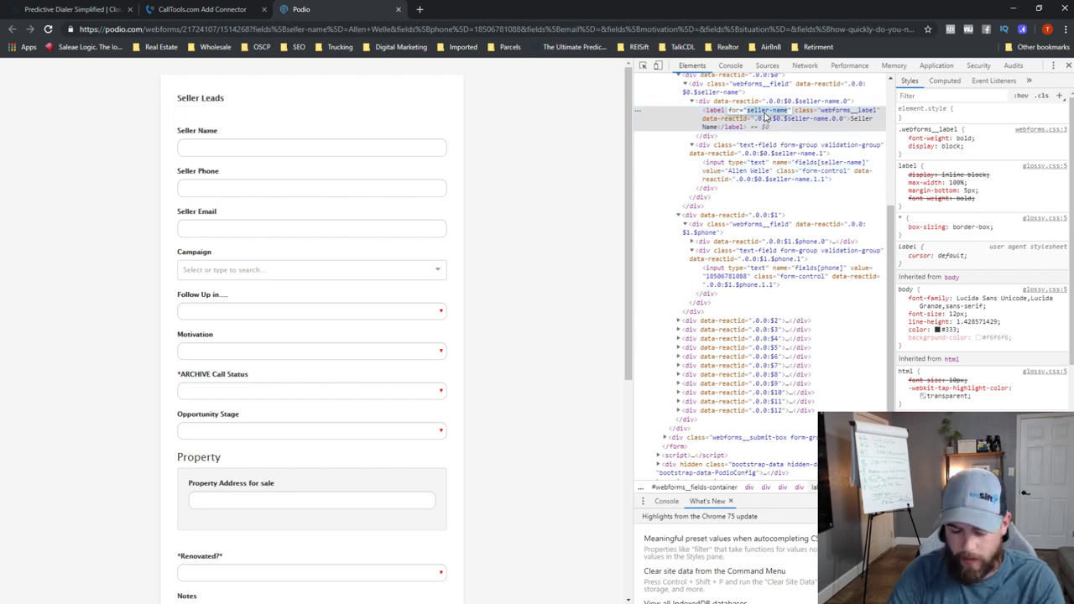
{"action": "type", "text": "for=\"Billy"}
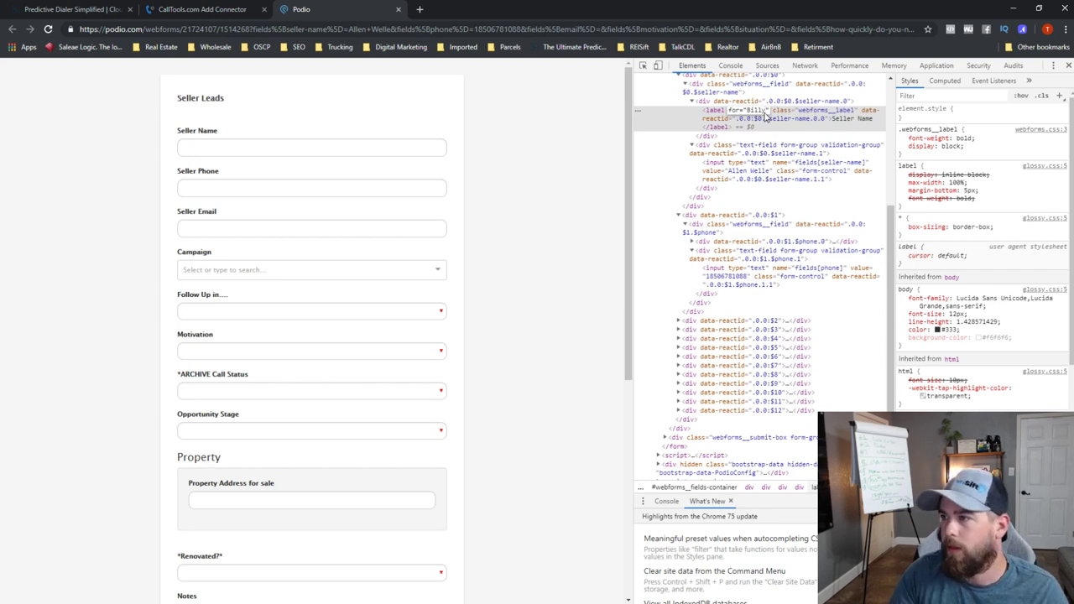
{"action": "left_click", "coordinate": [765, 170]}
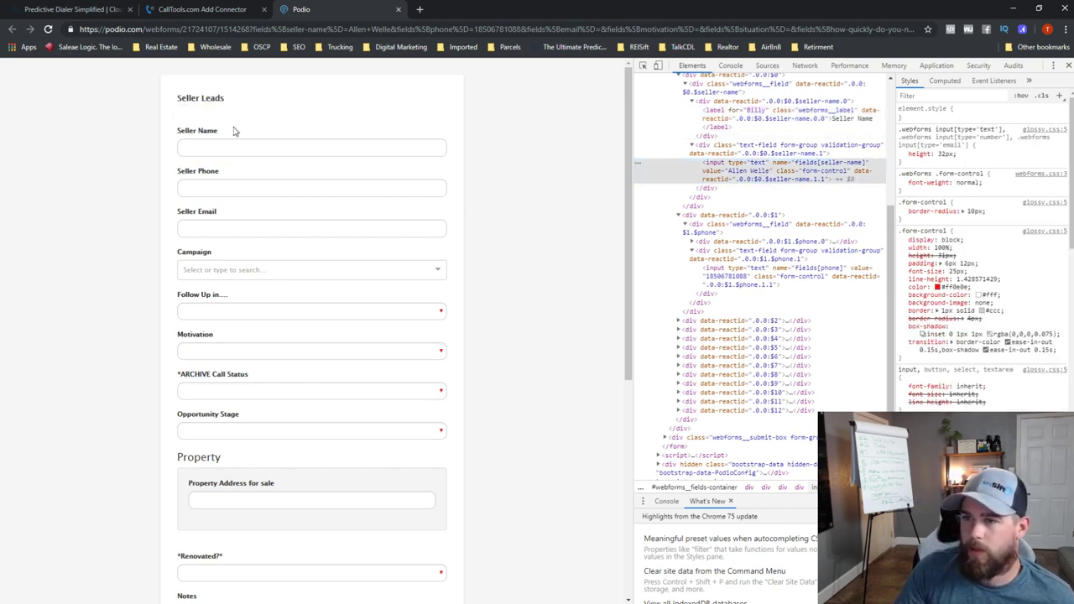
Examine the Seller Name label's HTML, its enclosing div and the neighbouring text-field div.
{"action": "left_click", "coordinate": [755, 120]}
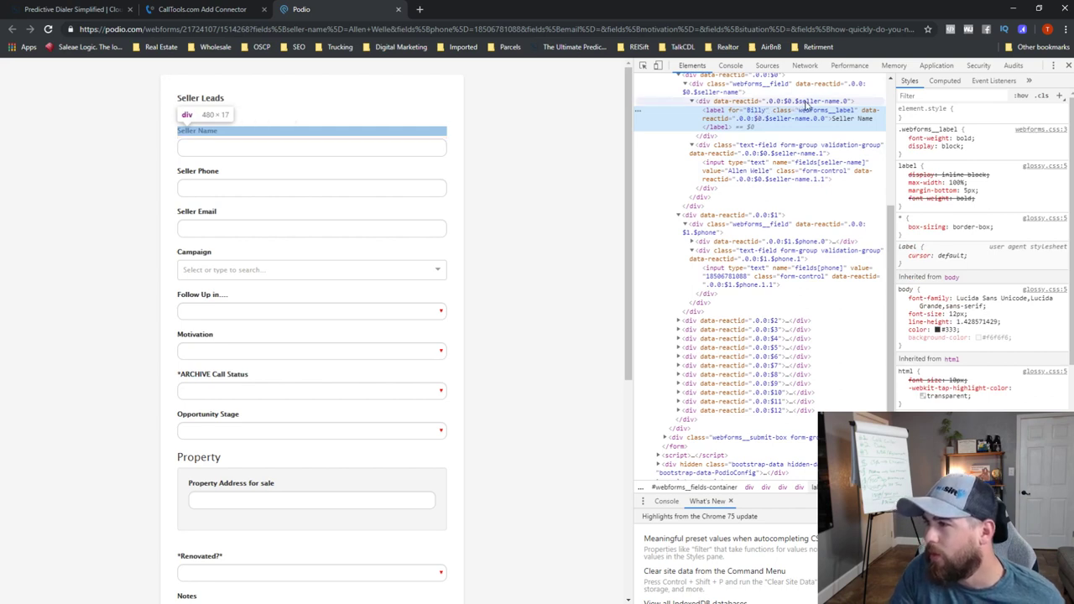
{"action": "left_click", "coordinate": [793, 101]}
{"action": "left_click", "coordinate": [805, 102]}
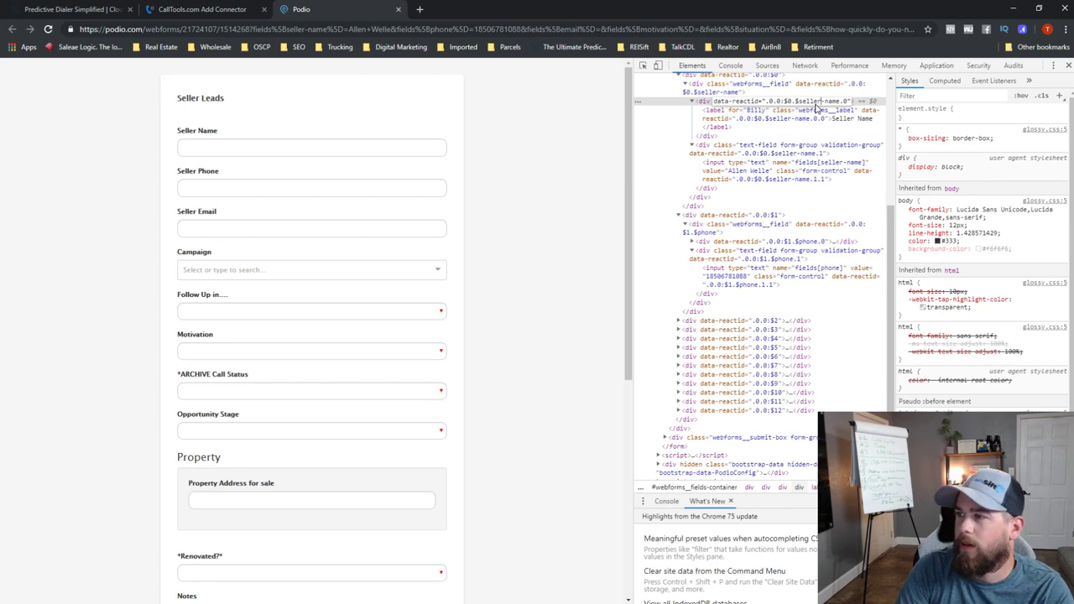
{"action": "left_click", "coordinate": [784, 146]}
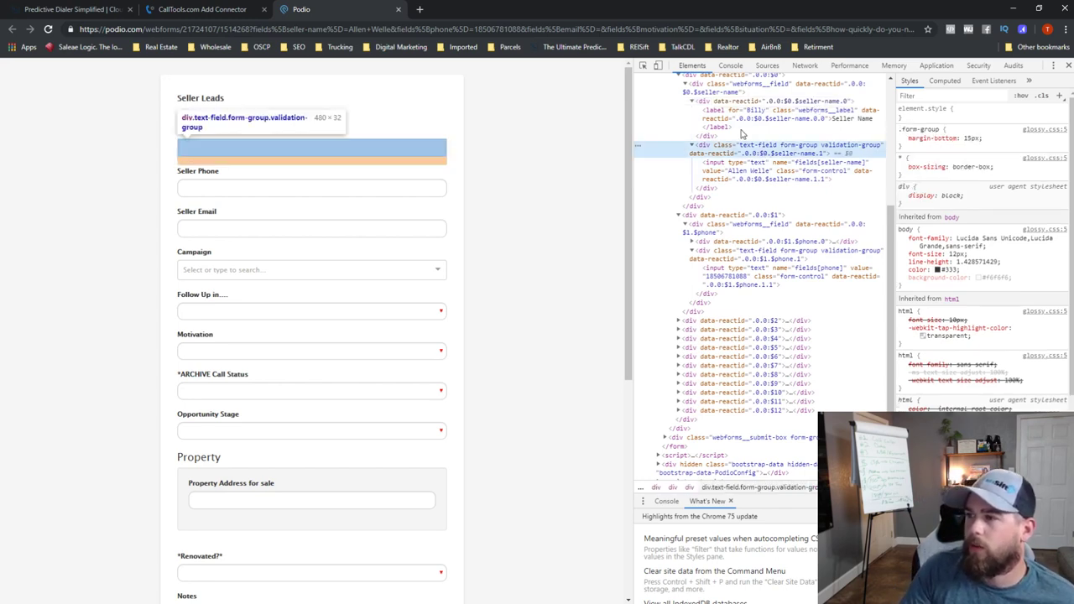
Inspect the Seller Email box's HTML and compare its name attribute, fields[email], with the connector's third target field.
{"action": "left_click", "coordinate": [202, 9]}
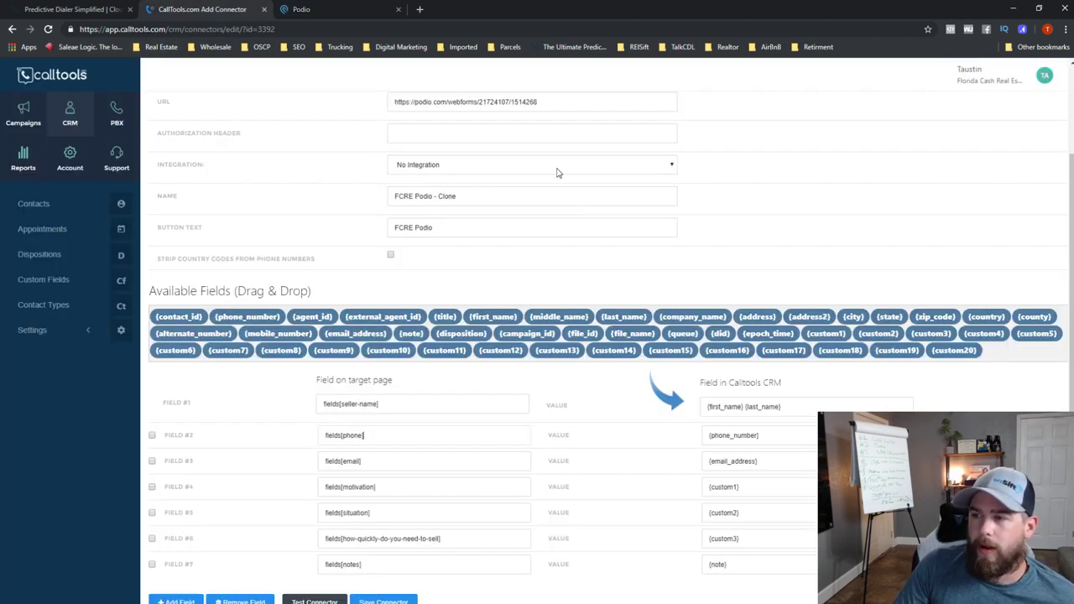
{"action": "triple_click", "coordinate": [386, 458]}
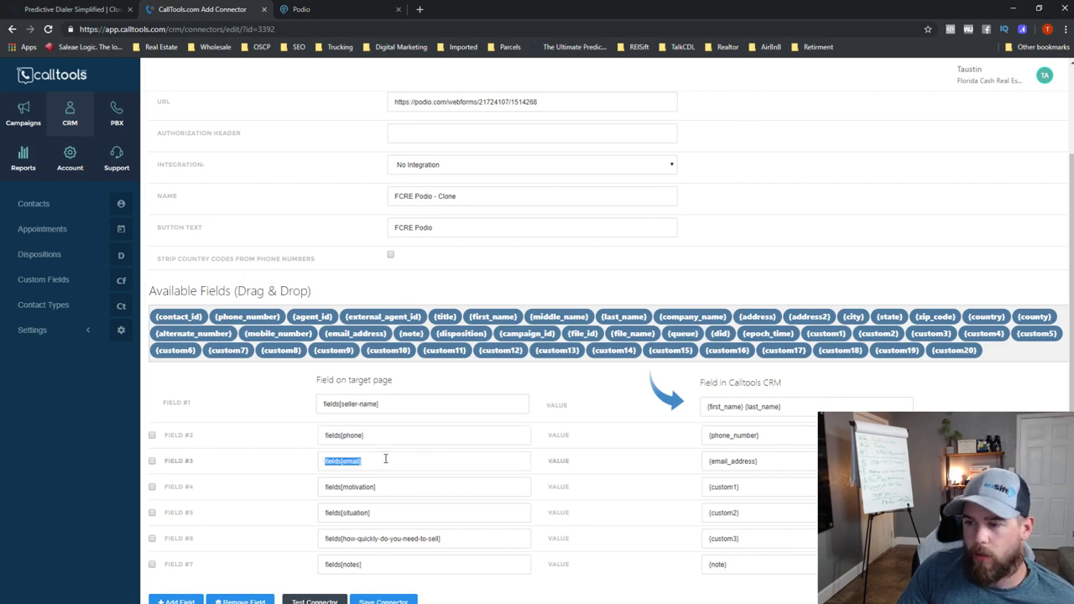
{"action": "left_click", "coordinate": [301, 9]}
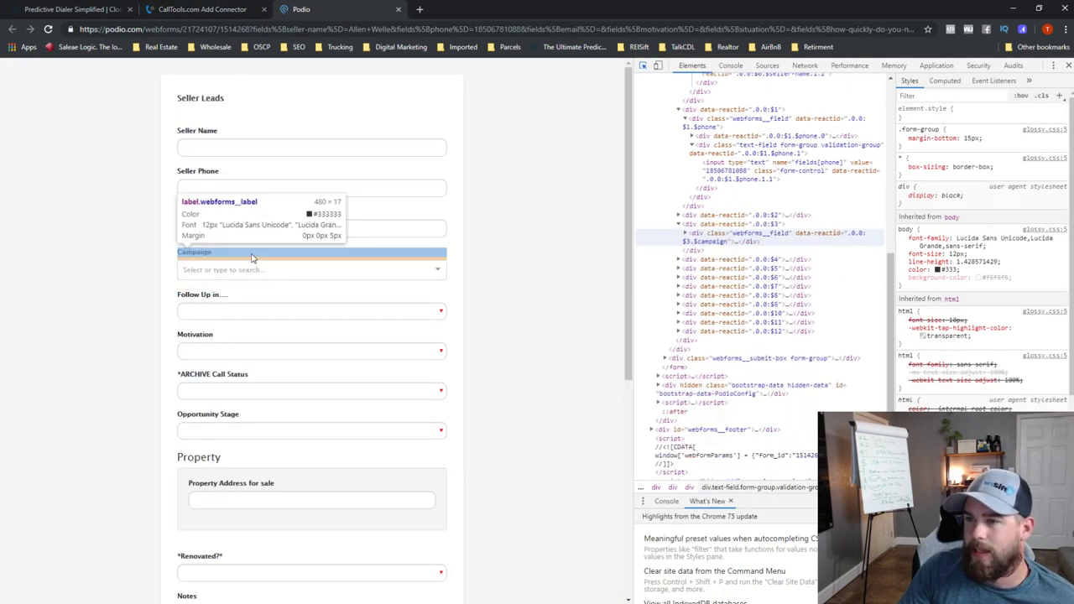
{"action": "left_click", "coordinate": [271, 226]}
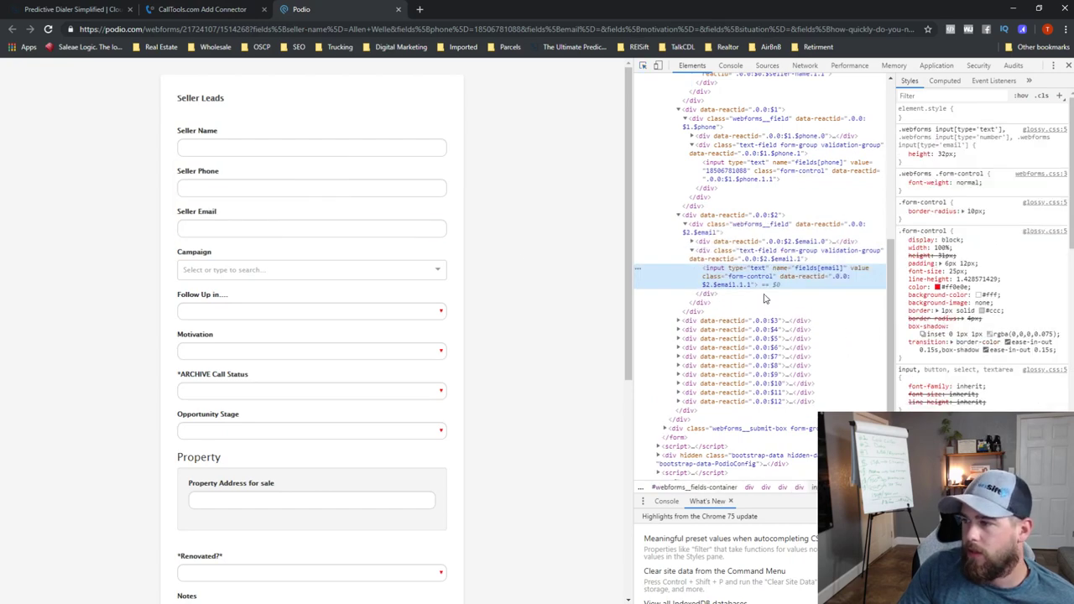
{"action": "double_click", "coordinate": [814, 268]}
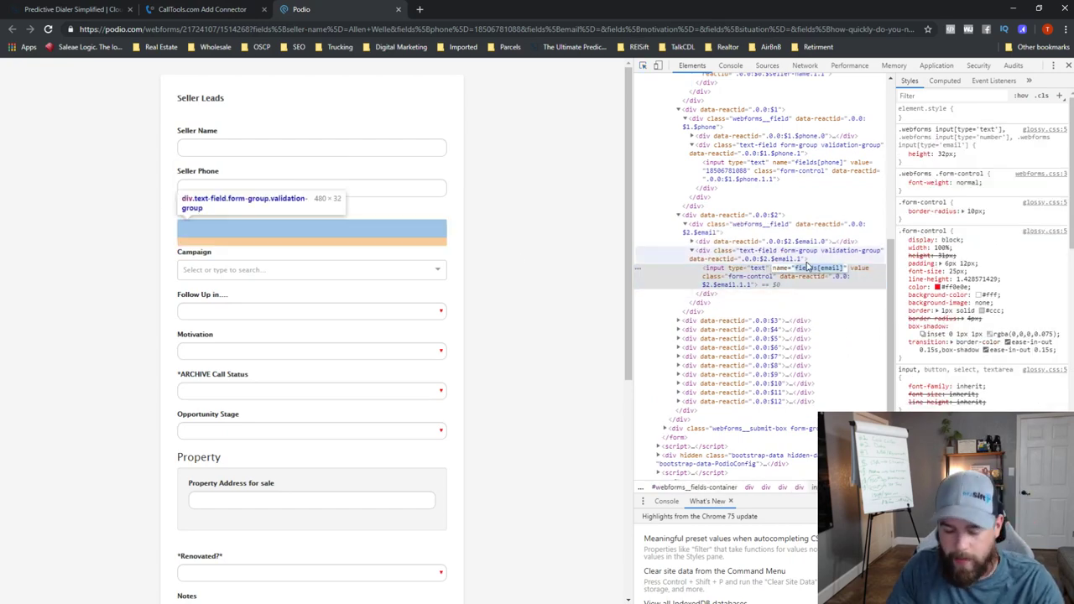
{"action": "key", "text": "ctrl+shift+Tab"}
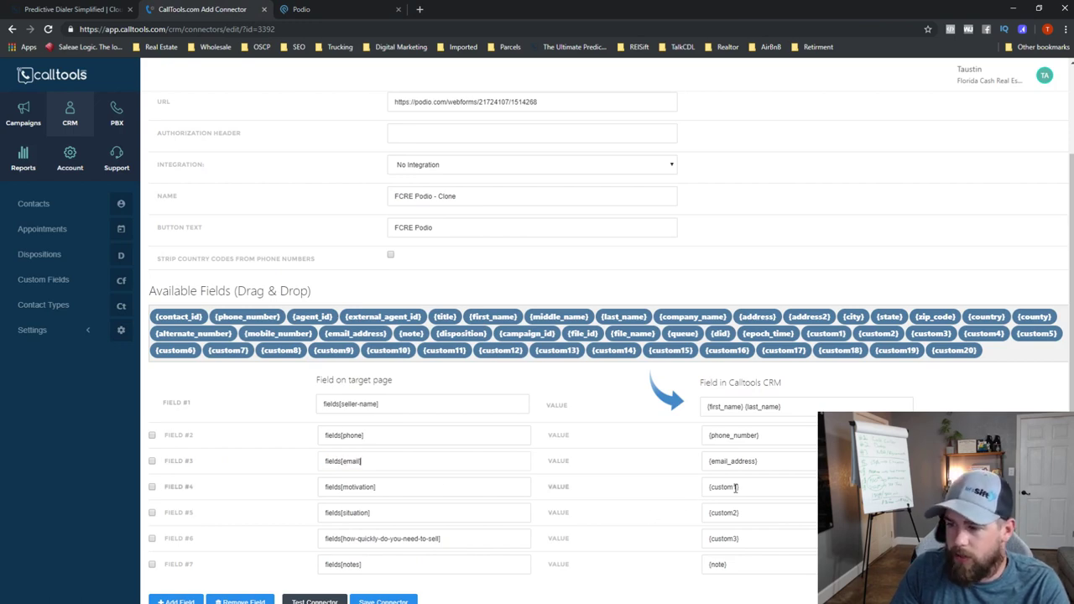
Inspect the Motivation dropdown's HTML, including its fields[motivation] name attribute and its options, and close the developer tools.
{"action": "left_click", "coordinate": [340, 10]}
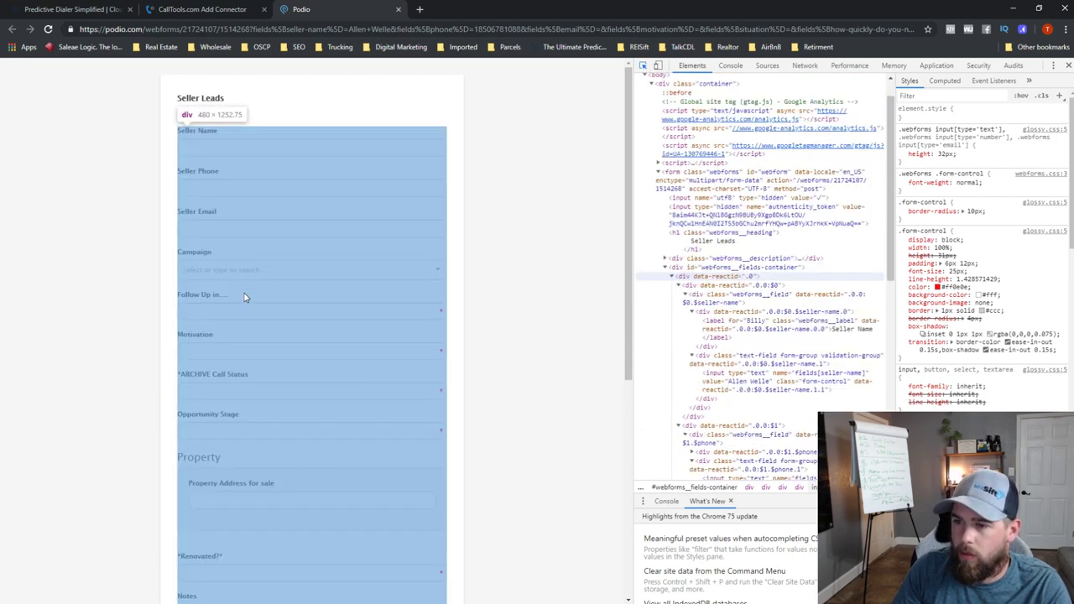
{"action": "left_click", "coordinate": [237, 354]}
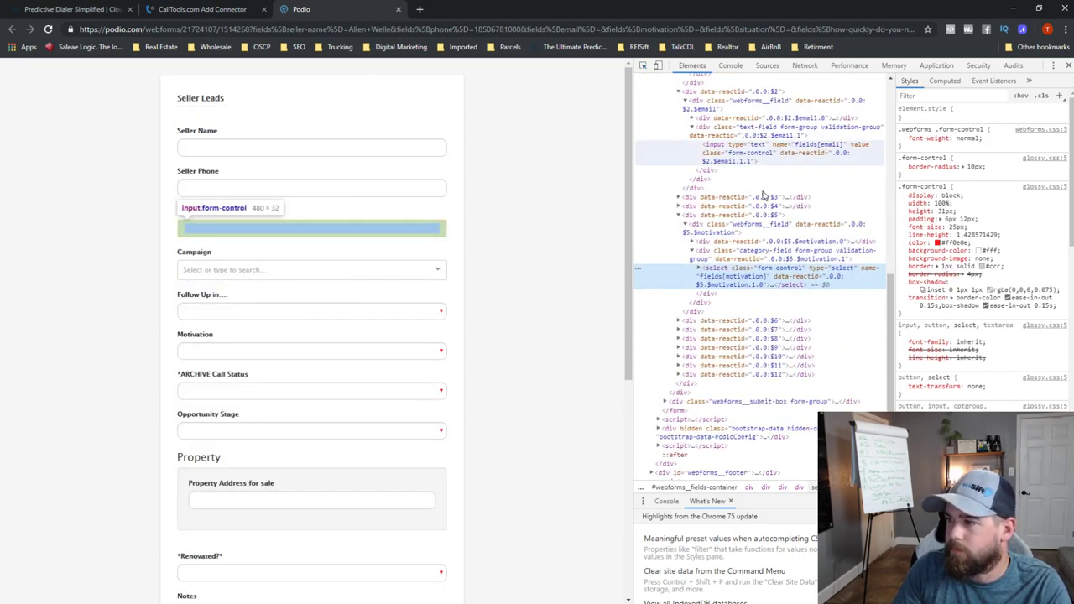
{"action": "double_click", "coordinate": [732, 279]}
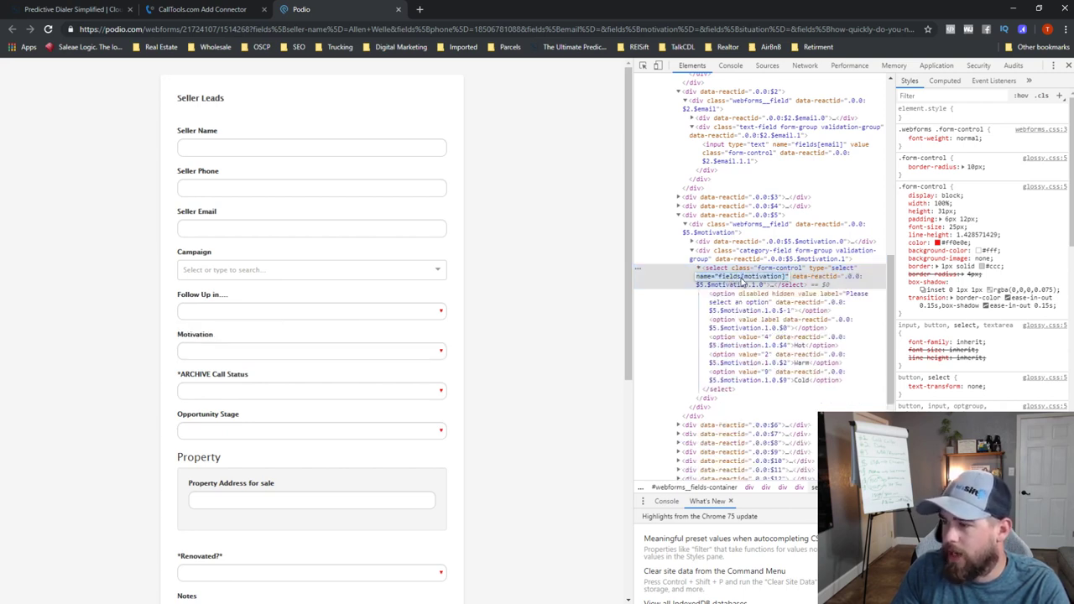
{"action": "key", "text": "Left"}
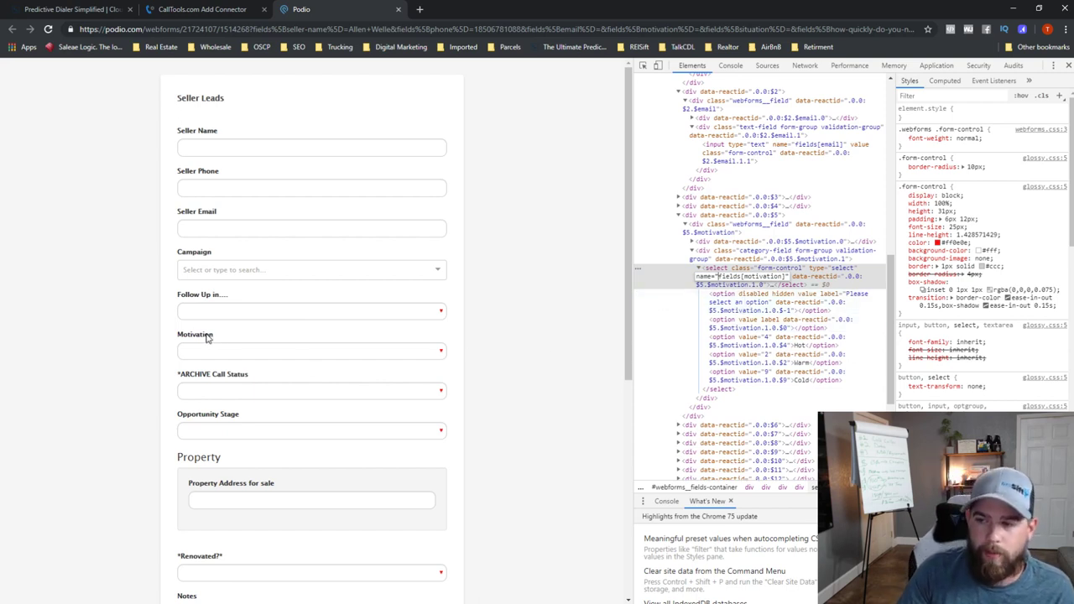
{"action": "left_click", "coordinate": [1068, 66]}
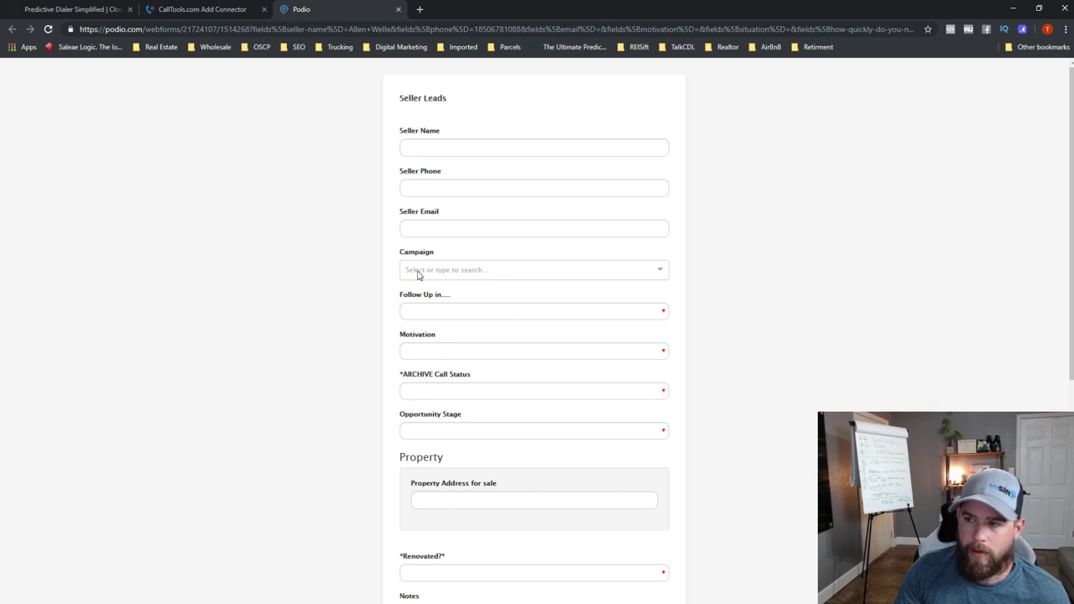
Try selecting CC - July 2019 - Absentee ISO HE as the form's Campaign, and remove the selection.
{"action": "left_click", "coordinate": [660, 272]}
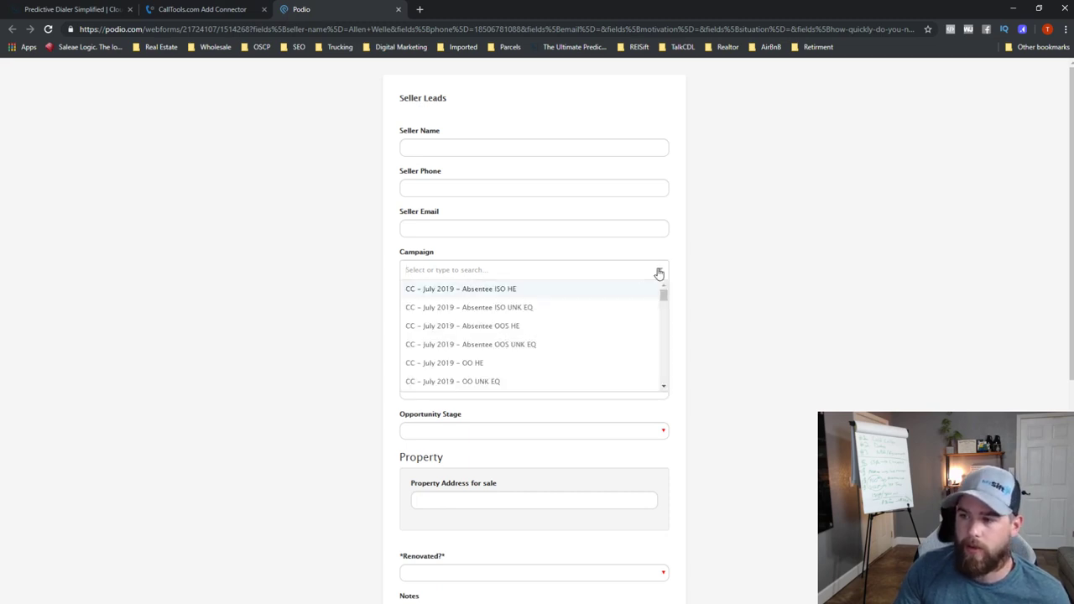
{"action": "left_click", "coordinate": [493, 290]}
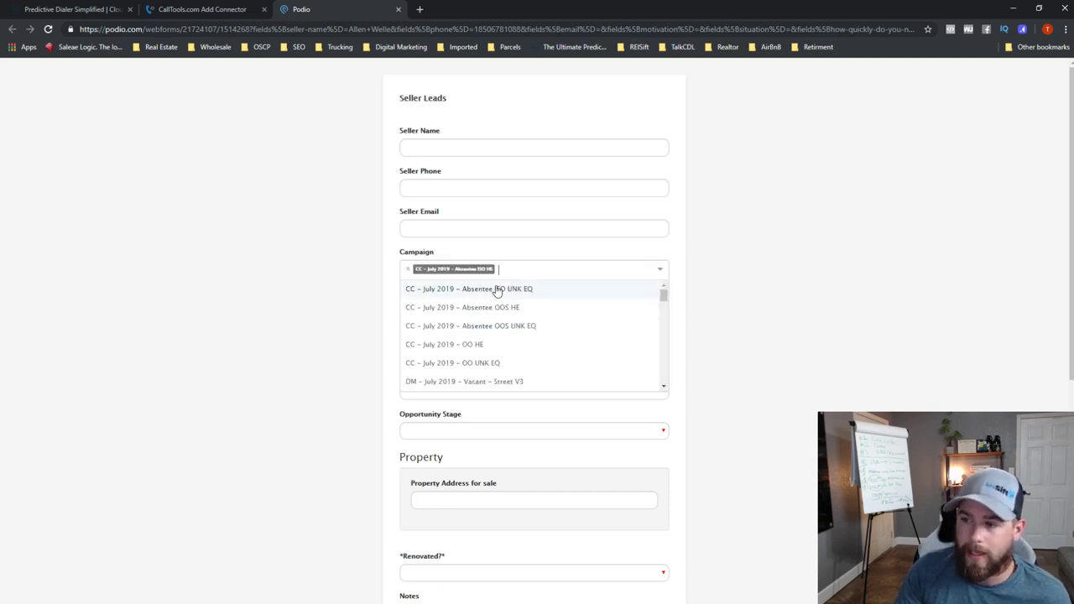
{"action": "left_click", "coordinate": [743, 271]}
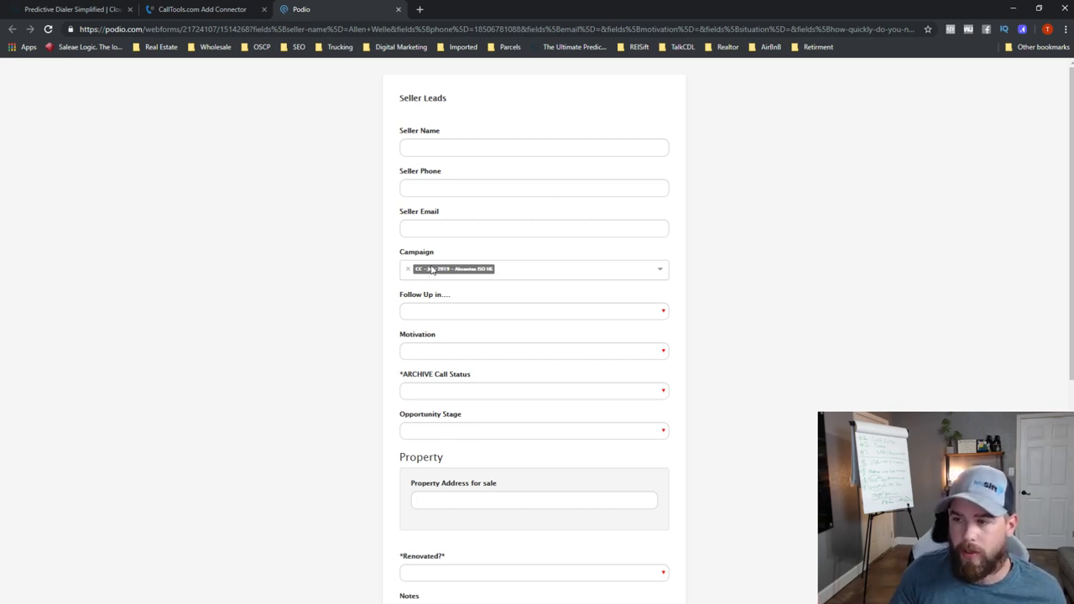
{"action": "left_click", "coordinate": [408, 269]}
Review the choices offered by the form's Follow Up in, Motivation and *ARCHIVE Call Status dropdowns.
{"action": "left_click", "coordinate": [461, 311]}
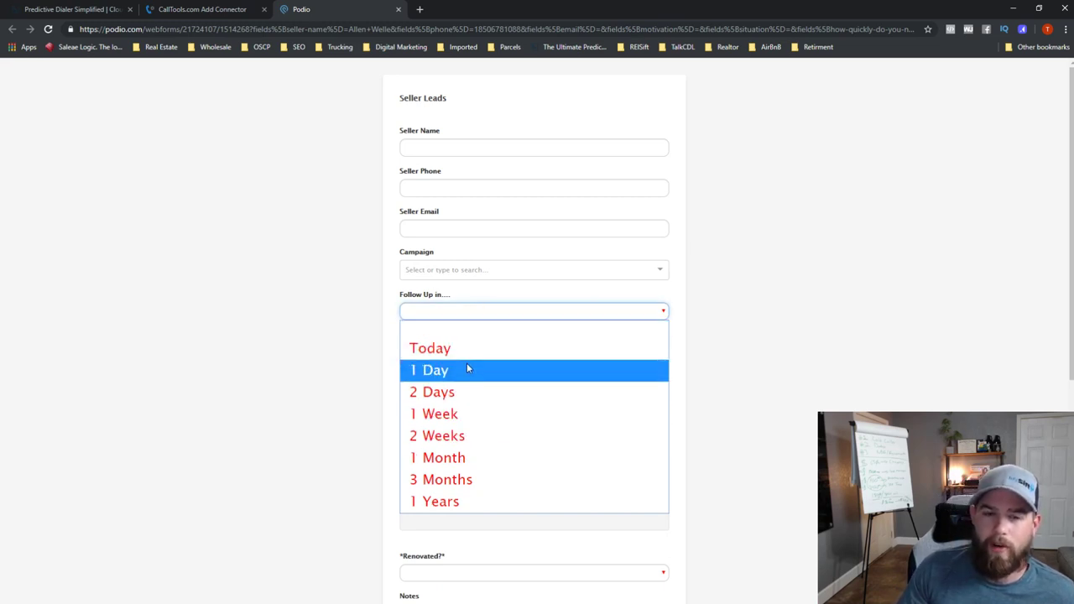
{"action": "left_click", "coordinate": [487, 323]}
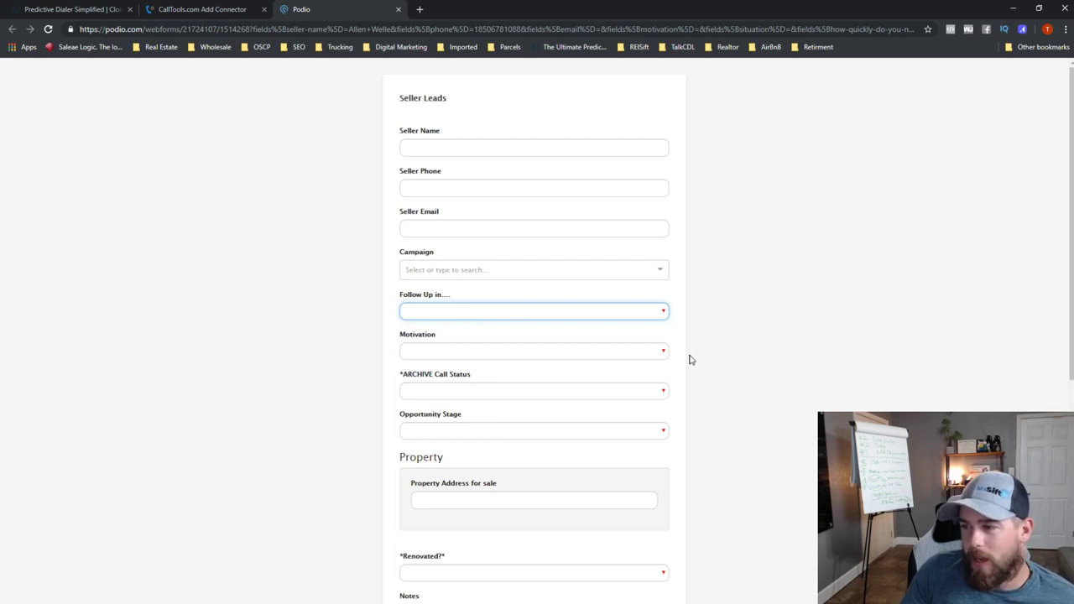
{"action": "left_click", "coordinate": [660, 352]}
{"action": "left_click", "coordinate": [660, 353]}
{"action": "left_click", "coordinate": [647, 391]}
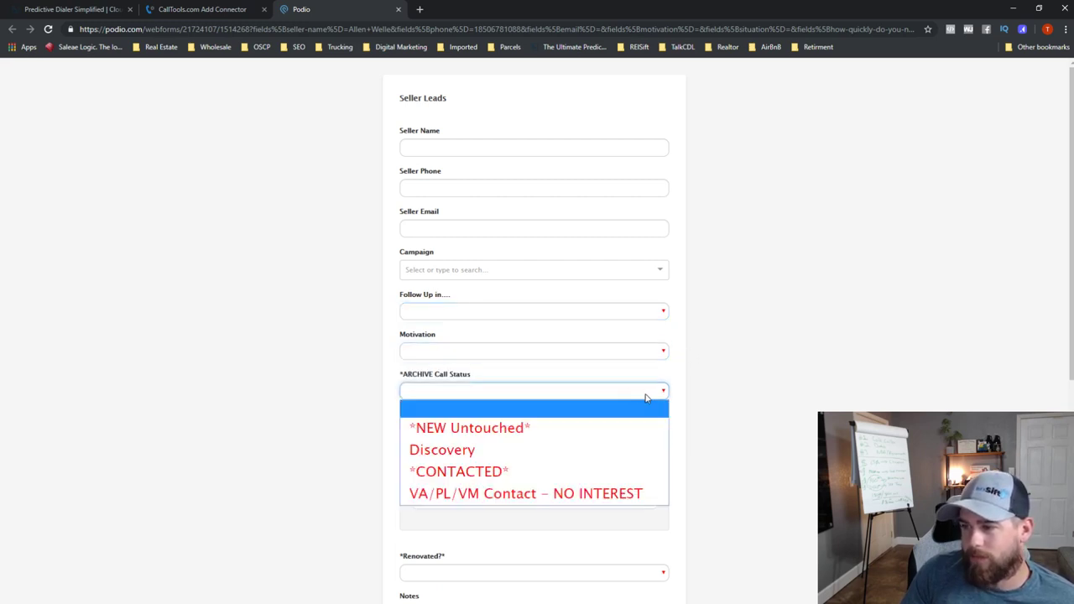
{"action": "left_click", "coordinate": [736, 386]}
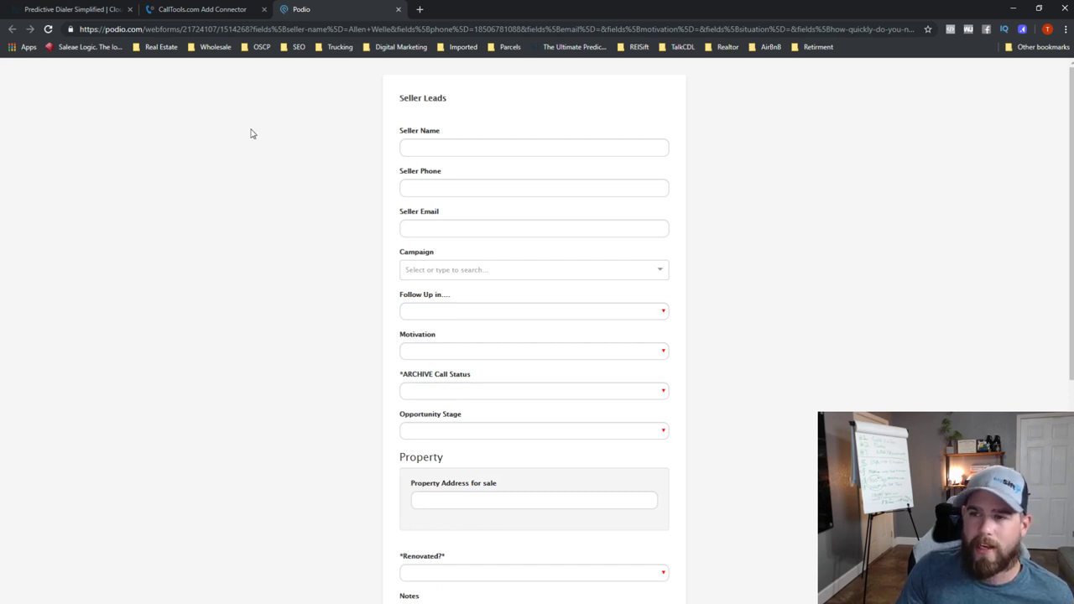
Compare the connector's list of target fields in CallTools with the fields on the Podio Seller Leads form.
{"action": "left_click", "coordinate": [202, 8]}
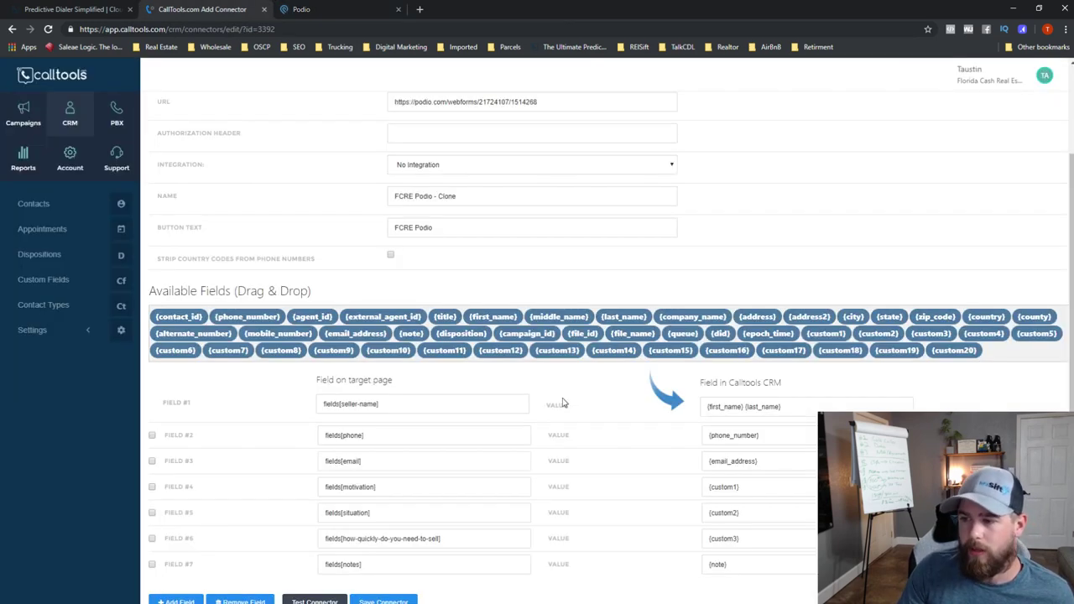
{"action": "left_click", "coordinate": [334, 10]}
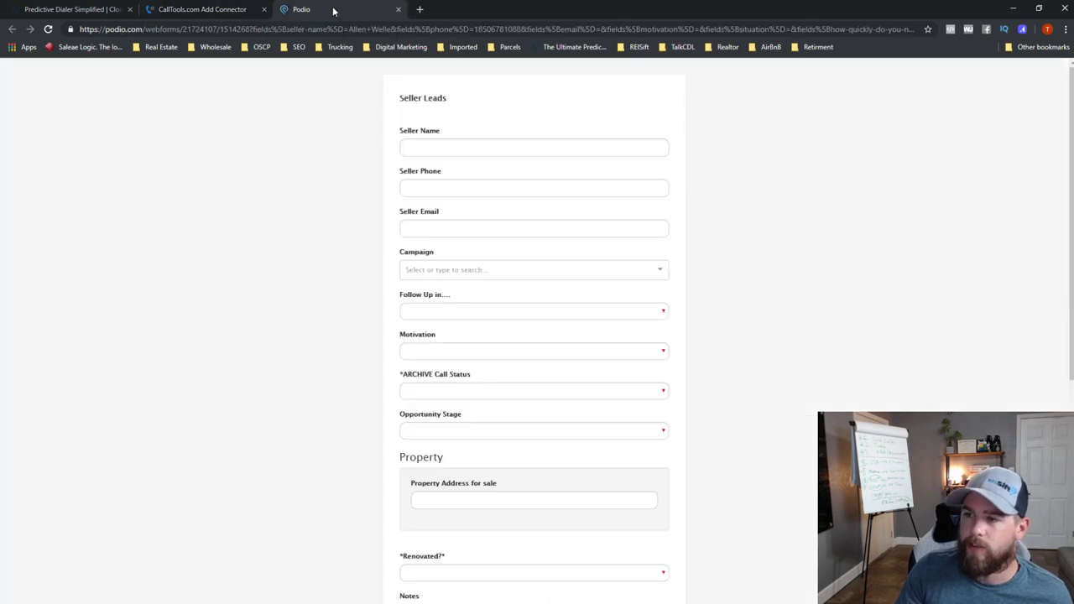
{"action": "left_click", "coordinate": [205, 7]}
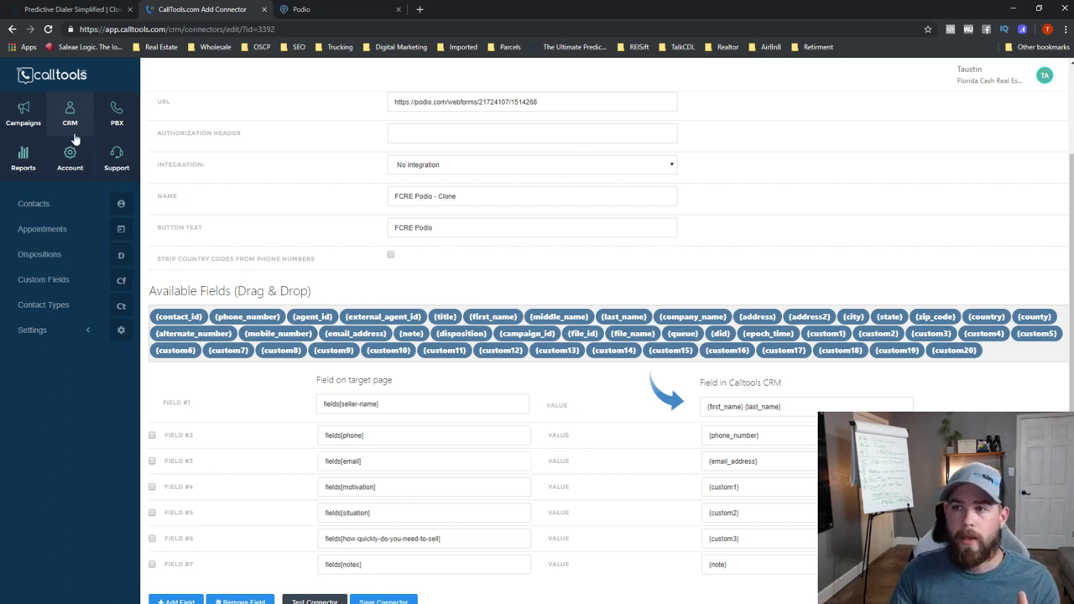
Try Motivation Hot, Opportunity Stage Closed - Lost and Renovated Fully Renovated on the Podio Seller Leads form, and close the form without submitting.
{"action": "left_click", "coordinate": [367, 10]}
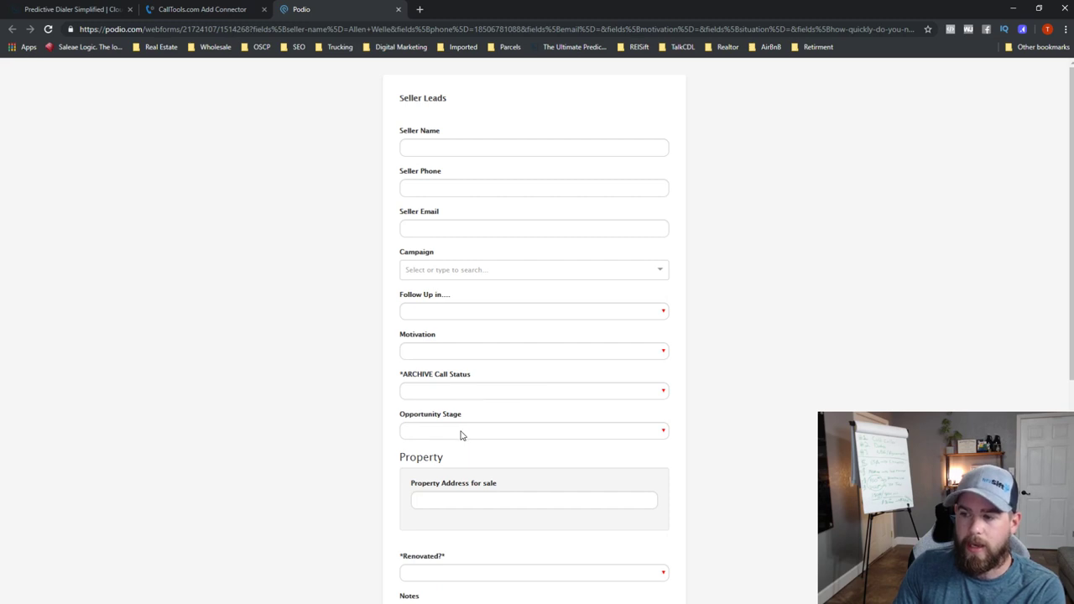
{"action": "left_click", "coordinate": [471, 352]}
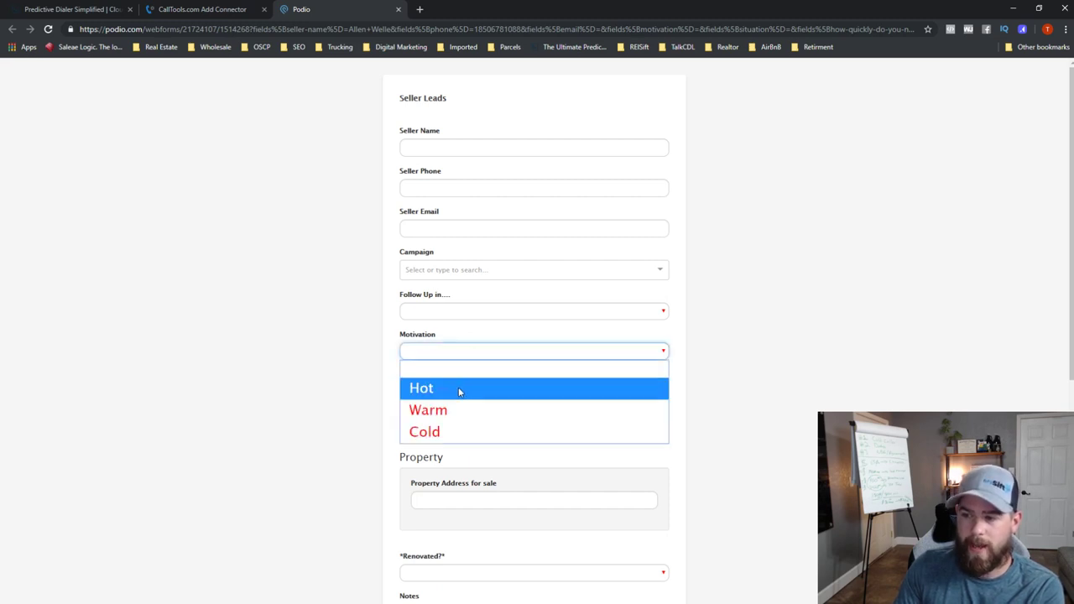
{"action": "left_click", "coordinate": [460, 390]}
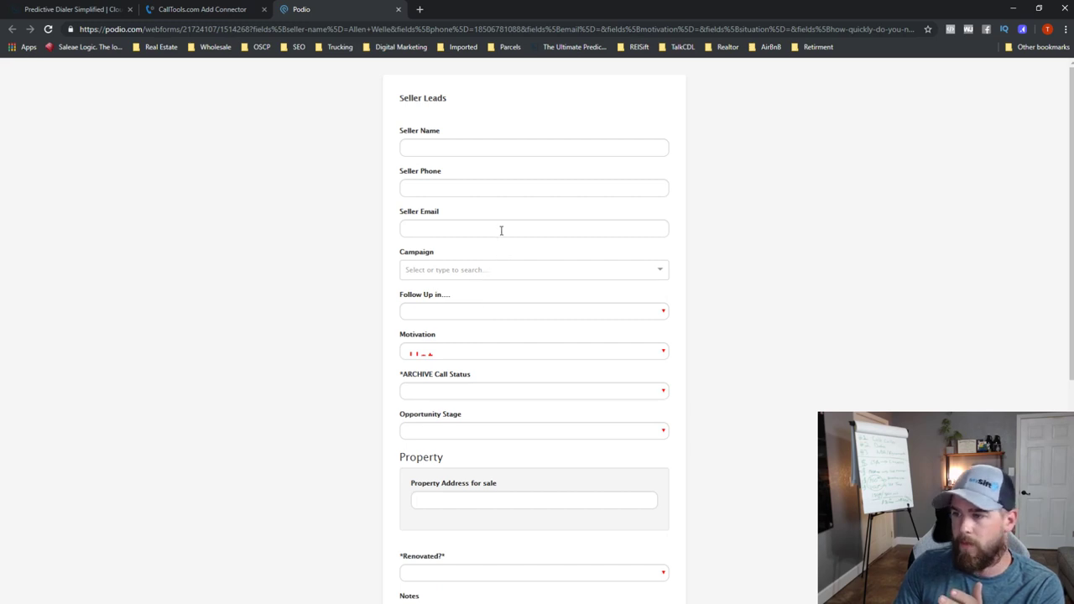
{"action": "left_click", "coordinate": [505, 435]}
{"action": "left_click", "coordinate": [501, 510]}
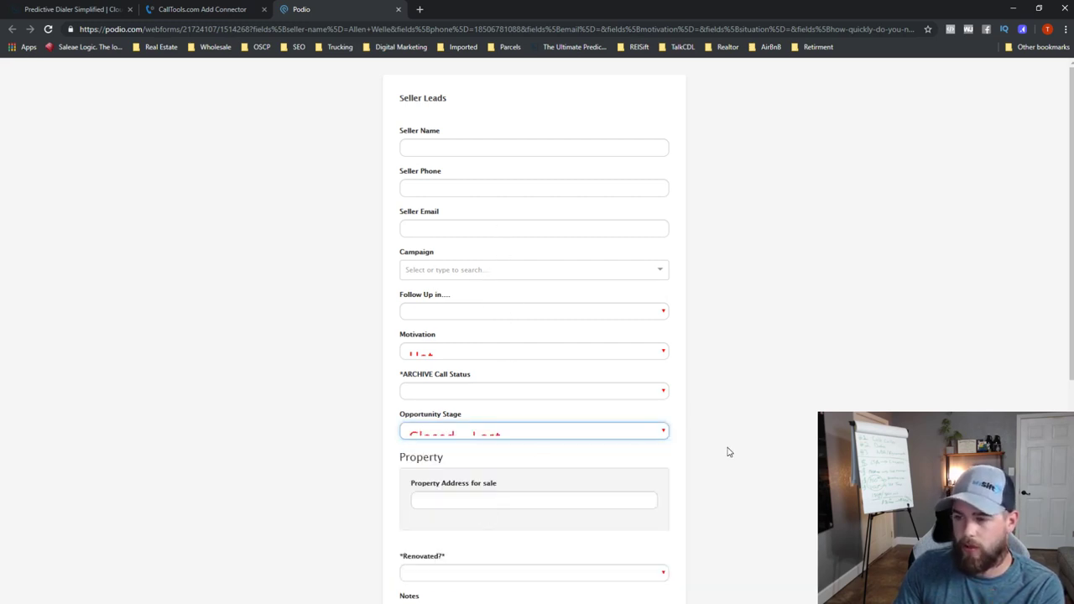
{"action": "scroll", "coordinate": [671, 467], "scroll_direction": "down", "scroll_amount": 2}
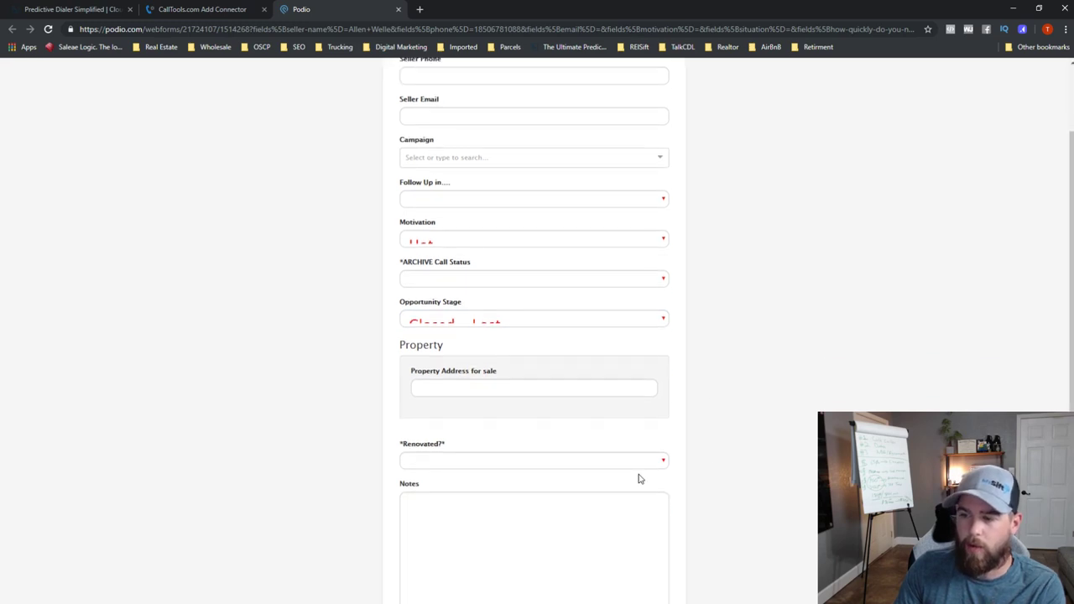
{"action": "left_click", "coordinate": [529, 460]}
{"action": "left_click", "coordinate": [530, 493]}
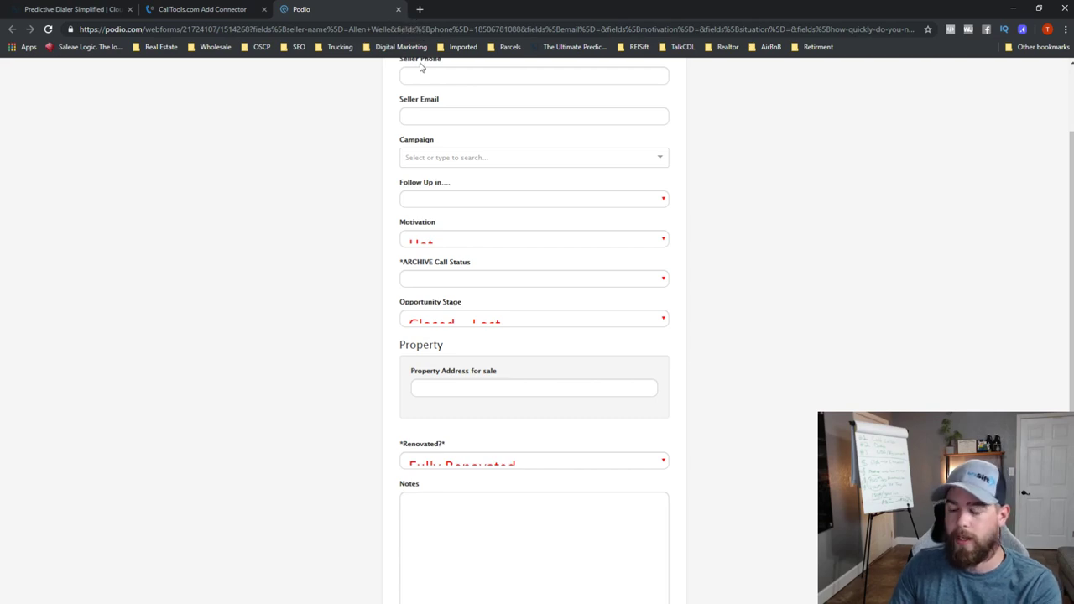
{"action": "left_click", "coordinate": [397, 11]}
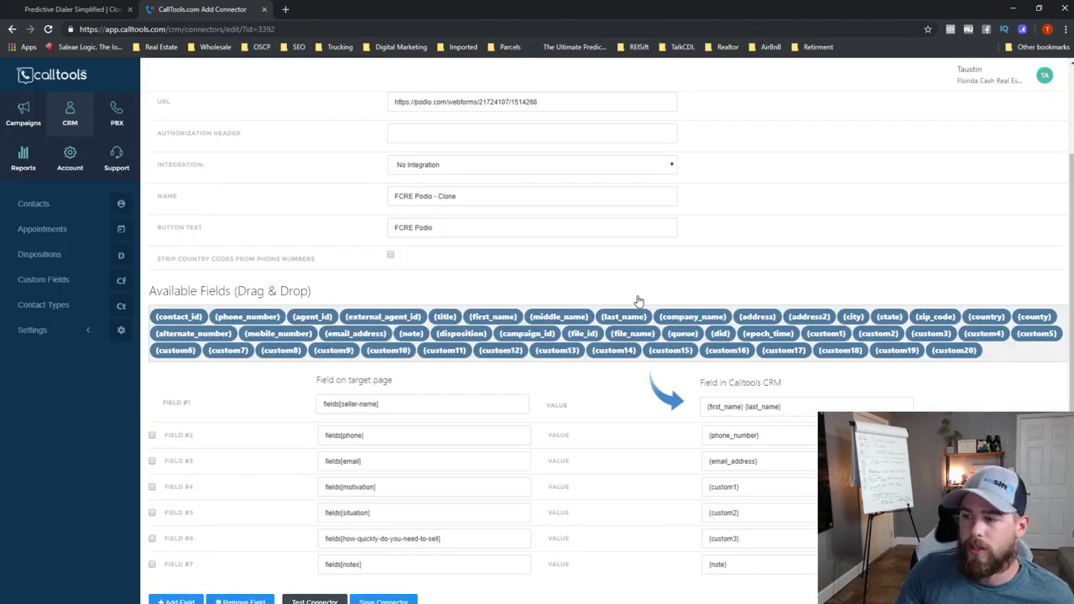
Activate the FCRE Podio - Clone connector in the list of CRM connectors.
{"action": "scroll", "coordinate": [276, 492], "scroll_direction": "down", "scroll_amount": 1}
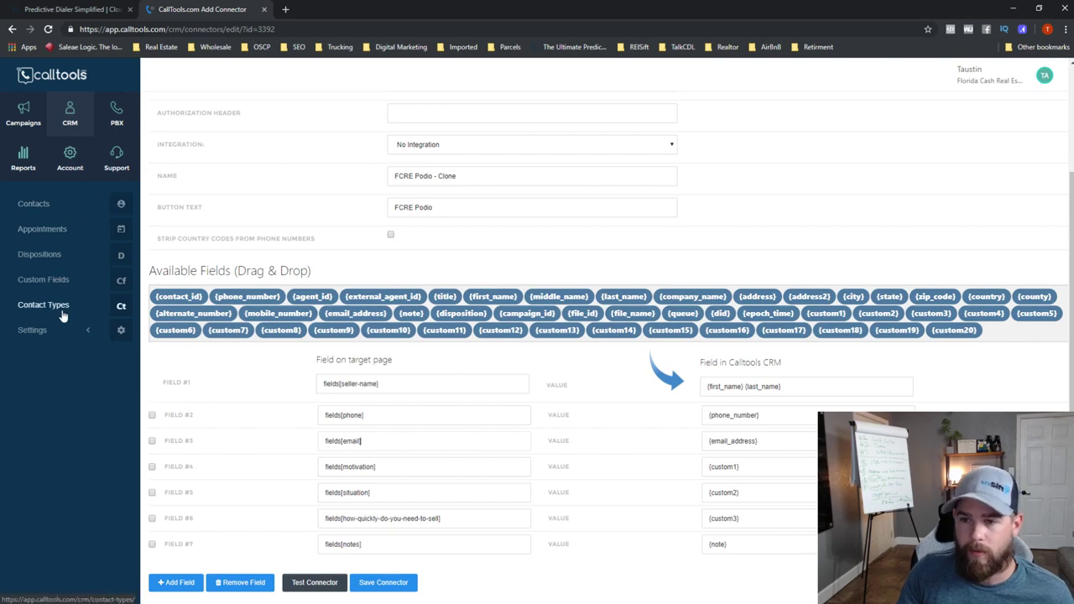
{"action": "left_click", "coordinate": [32, 331]}
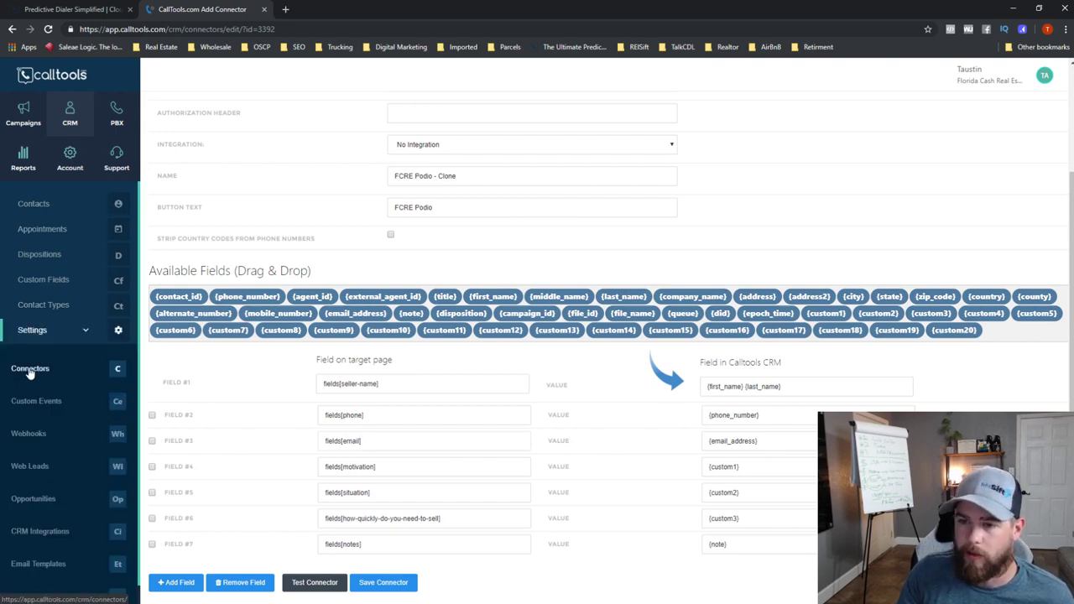
{"action": "left_click", "coordinate": [30, 369]}
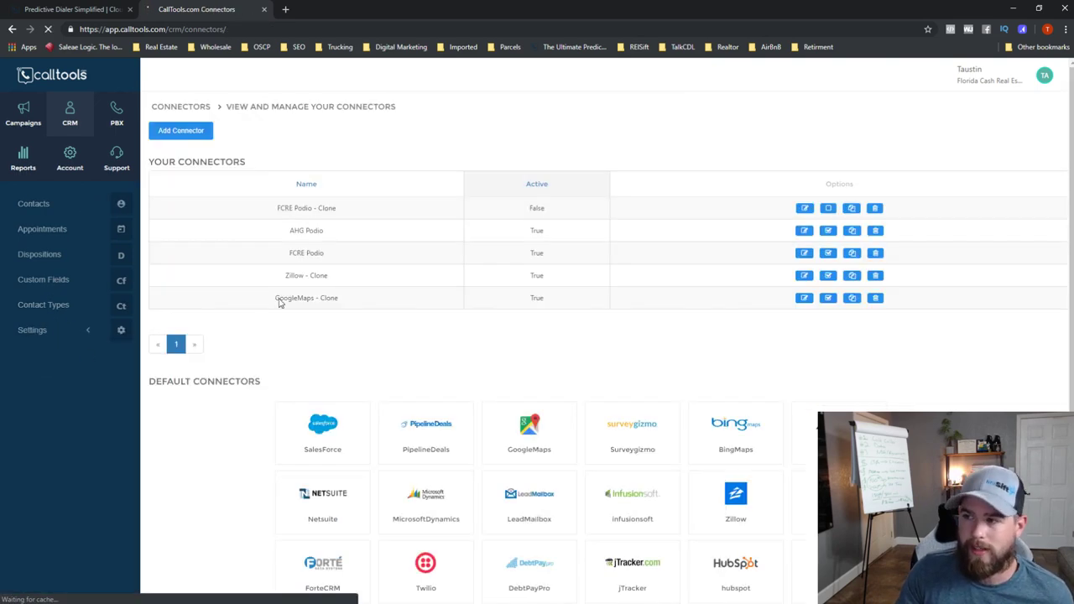
{"action": "double_click", "coordinate": [536, 208]}
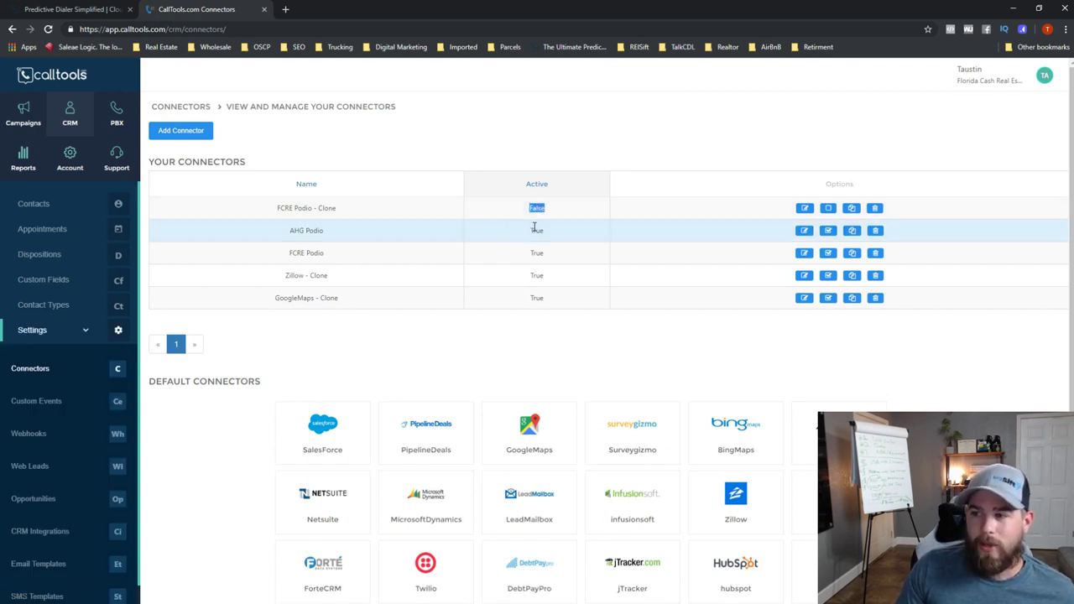
{"action": "left_click", "coordinate": [829, 214]}
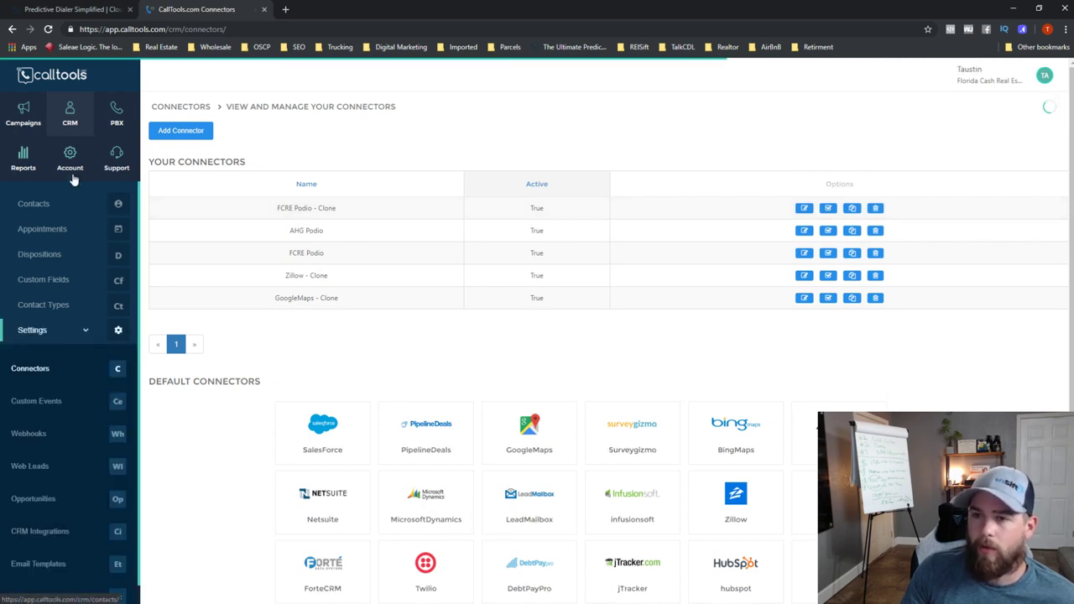
Open the first CRM contact, set its Motivation to 4 Hot, and add the note Hello Hello and a placeholder Sell Reason.
{"action": "left_click", "coordinate": [113, 212]}
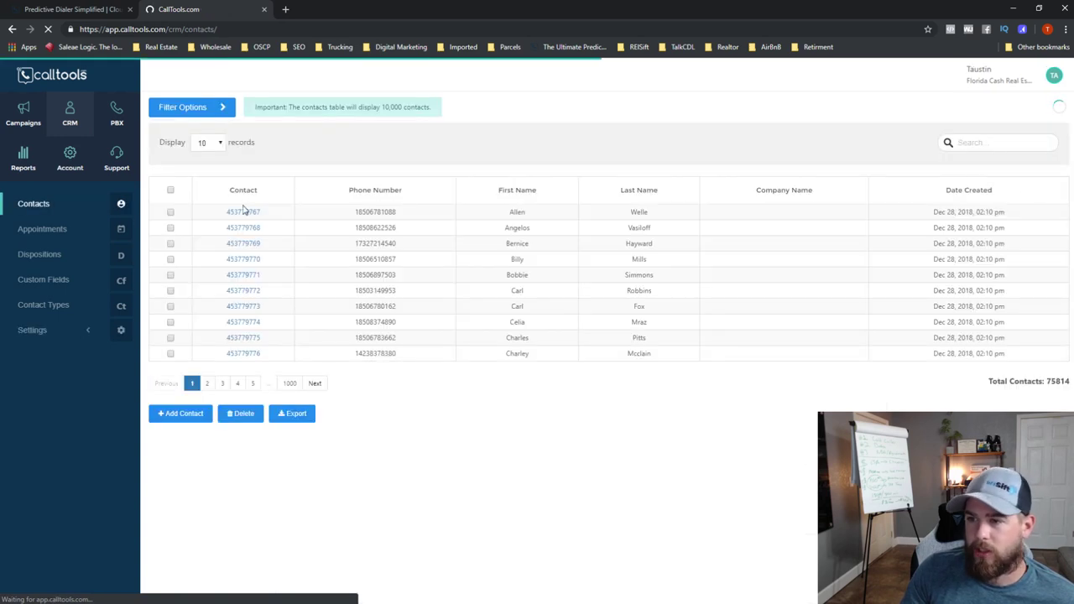
{"action": "left_click", "coordinate": [243, 212]}
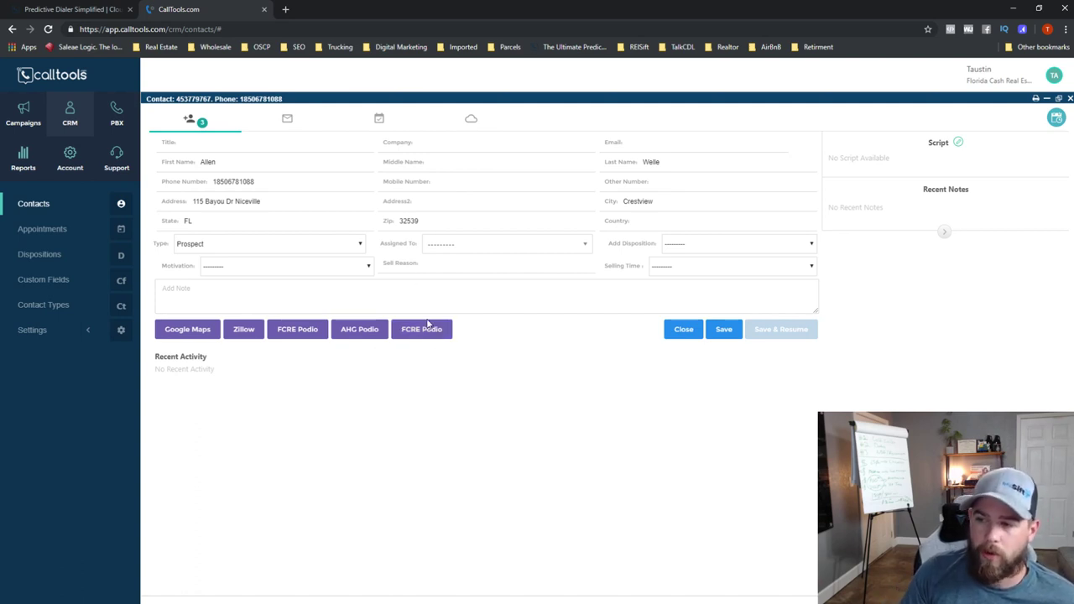
{"action": "left_click", "coordinate": [246, 270]}
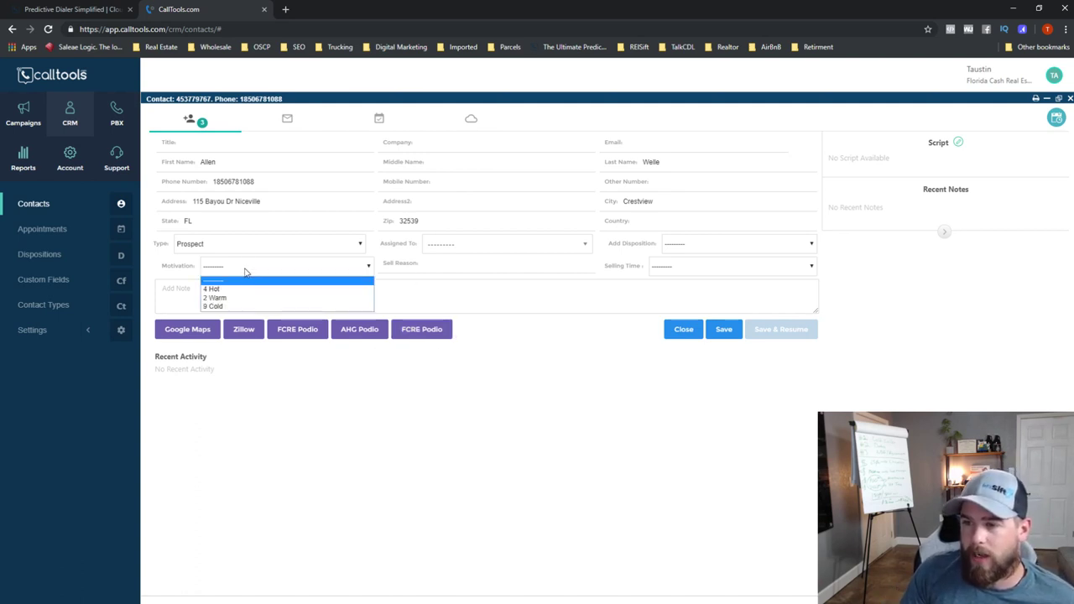
{"action": "left_click", "coordinate": [249, 290]}
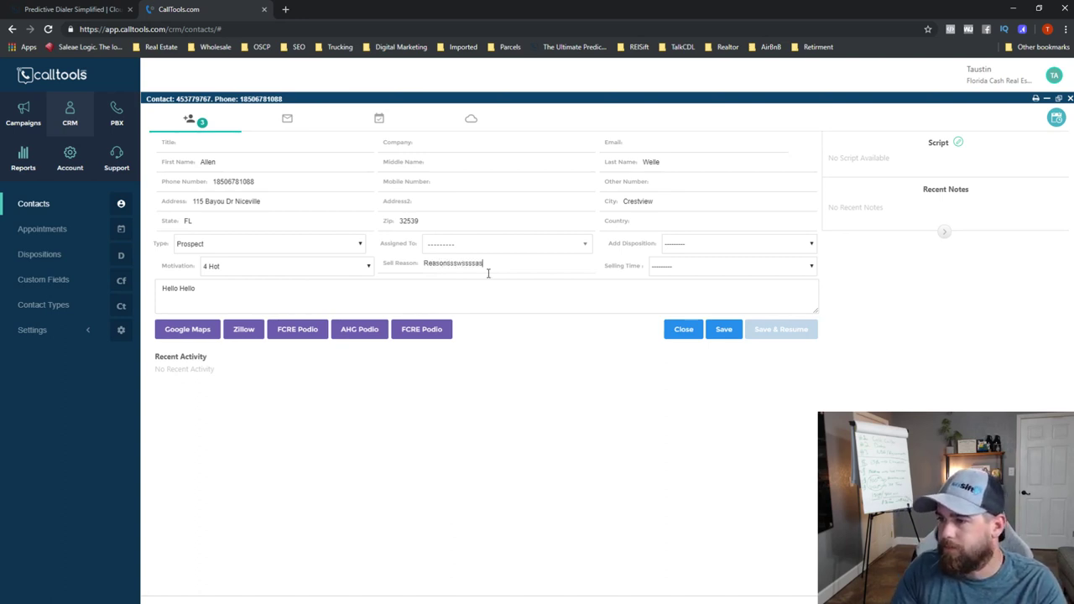
Review the contact's Add Disposition and Assigned To choices without selecting any.
{"action": "left_click", "coordinate": [717, 252]}
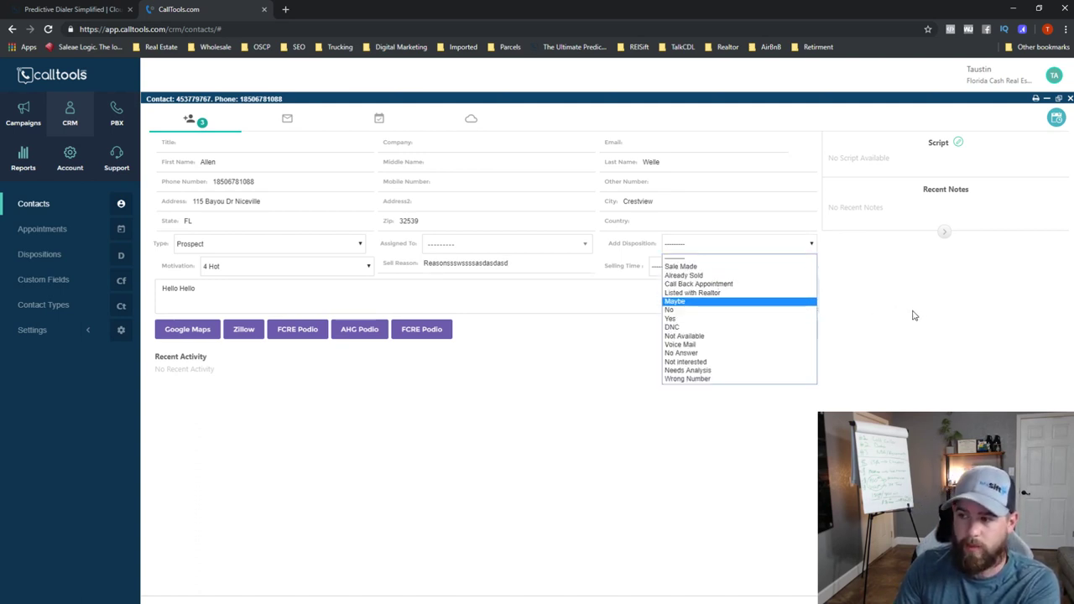
{"action": "left_click", "coordinate": [950, 317]}
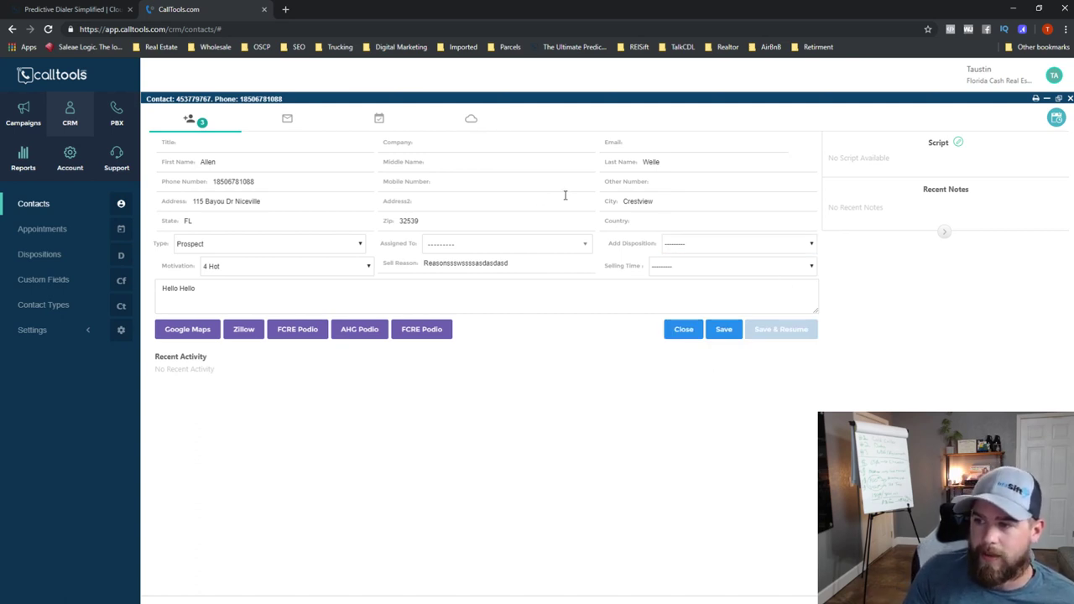
{"action": "left_click", "coordinate": [584, 252]}
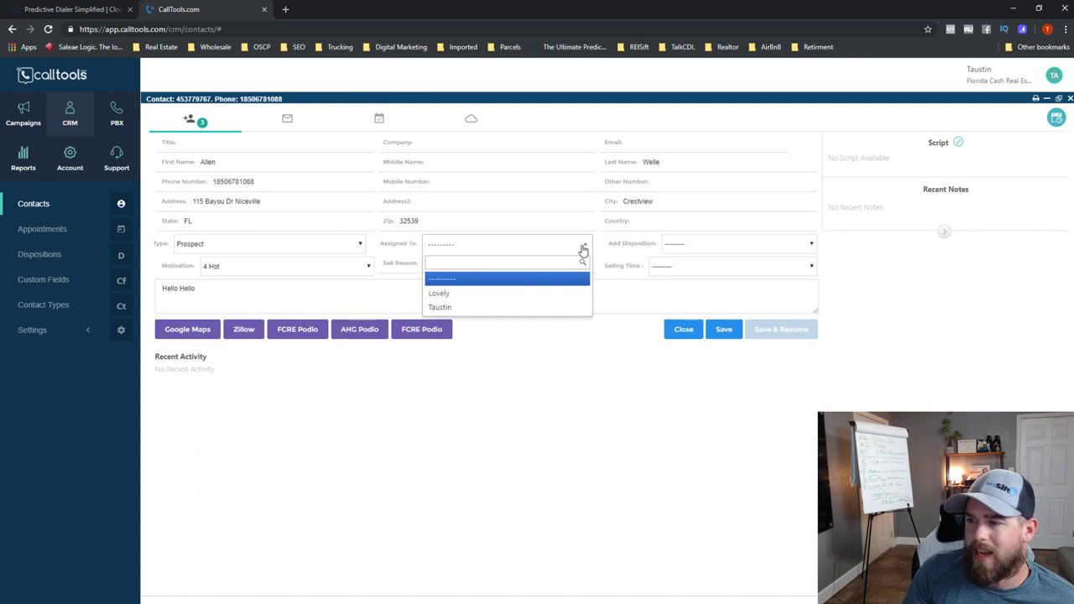
{"action": "left_click", "coordinate": [583, 252]}
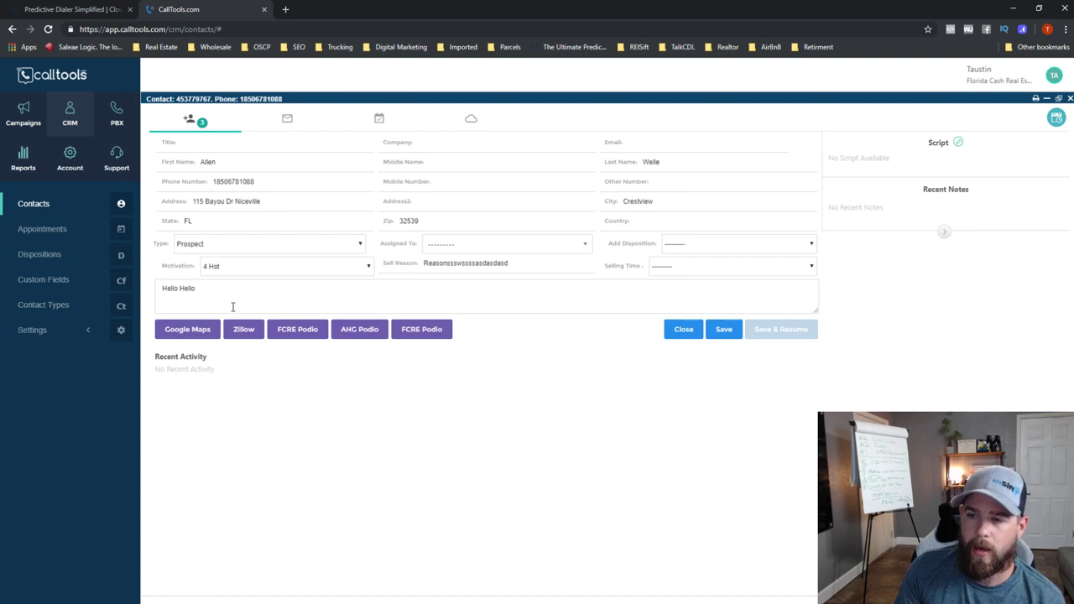
Send the contact to Podio with the first FCRE Podio connector and set the form's Campaign to CC - July 2019 - Absentee ISO HE.
{"action": "left_click", "coordinate": [298, 332]}
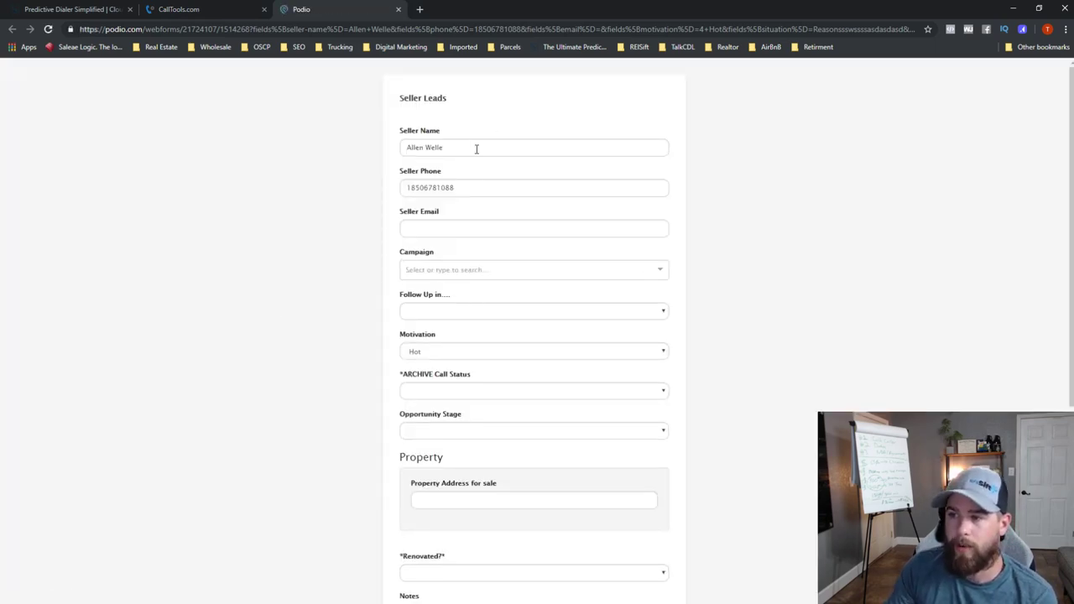
{"action": "left_click", "coordinate": [464, 270]}
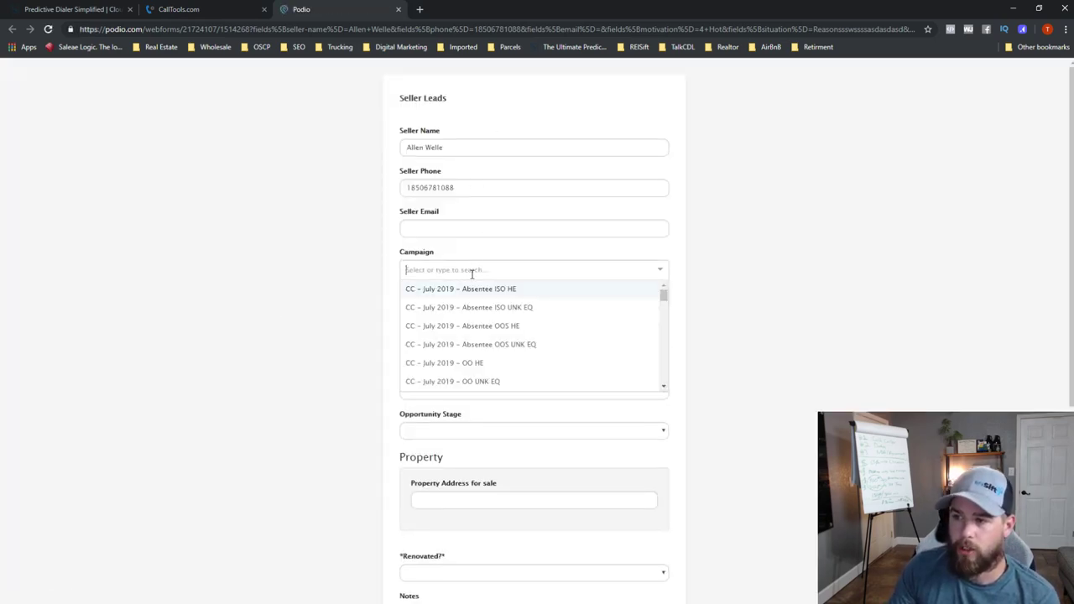
{"action": "left_click", "coordinate": [477, 290]}
{"action": "left_click", "coordinate": [714, 338]}
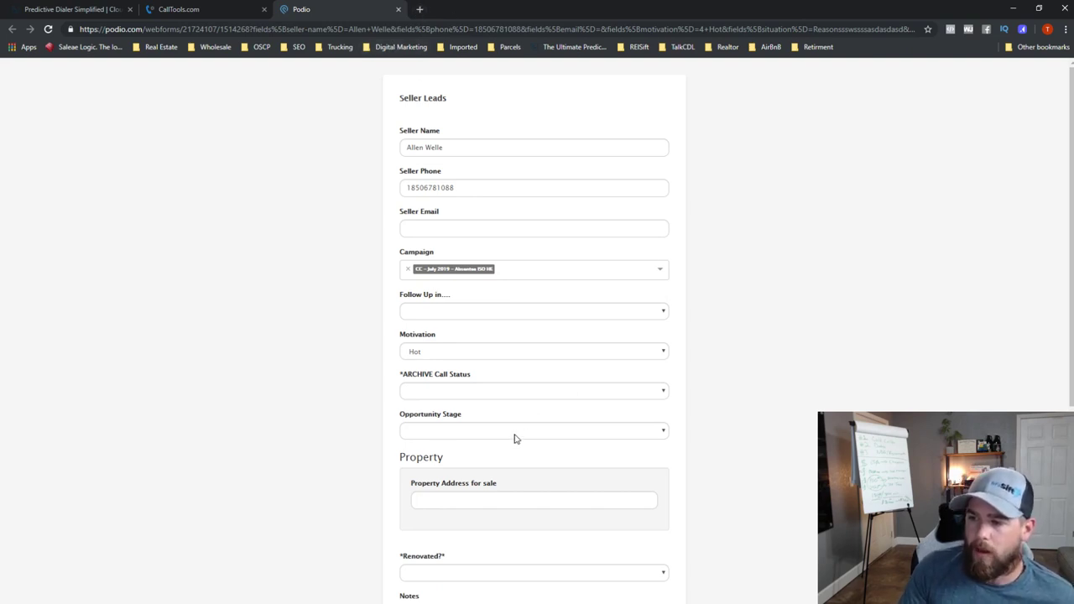
Check the transferred notes and selling reason on the Podio form, and review the choices for how quickly the seller needs to sell.
{"action": "scroll", "coordinate": [542, 475], "scroll_direction": "down", "scroll_amount": 2}
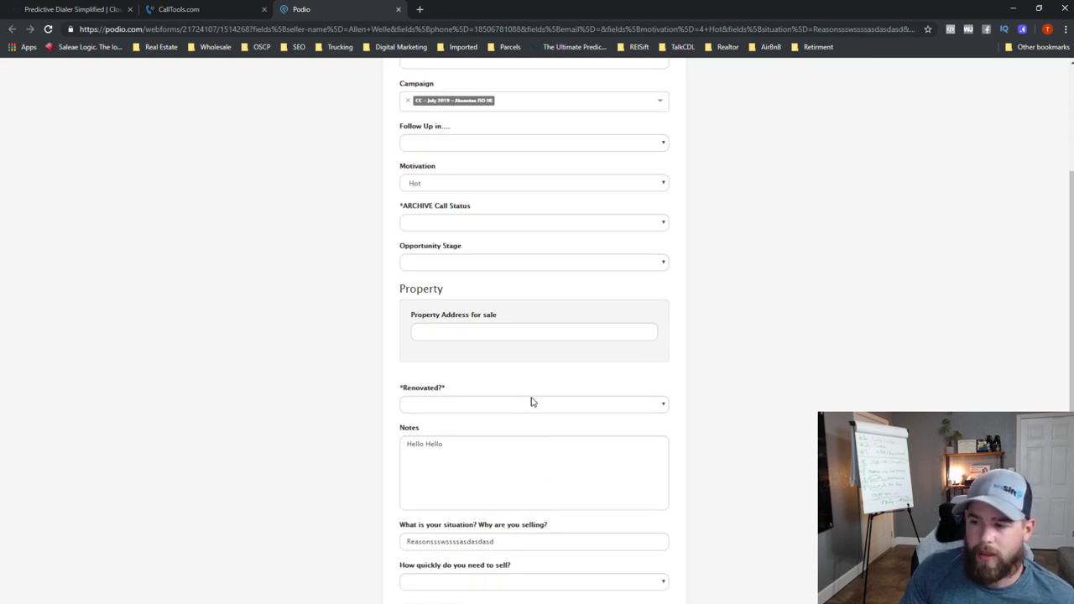
{"action": "scroll", "coordinate": [531, 403], "scroll_direction": "down", "scroll_amount": 2}
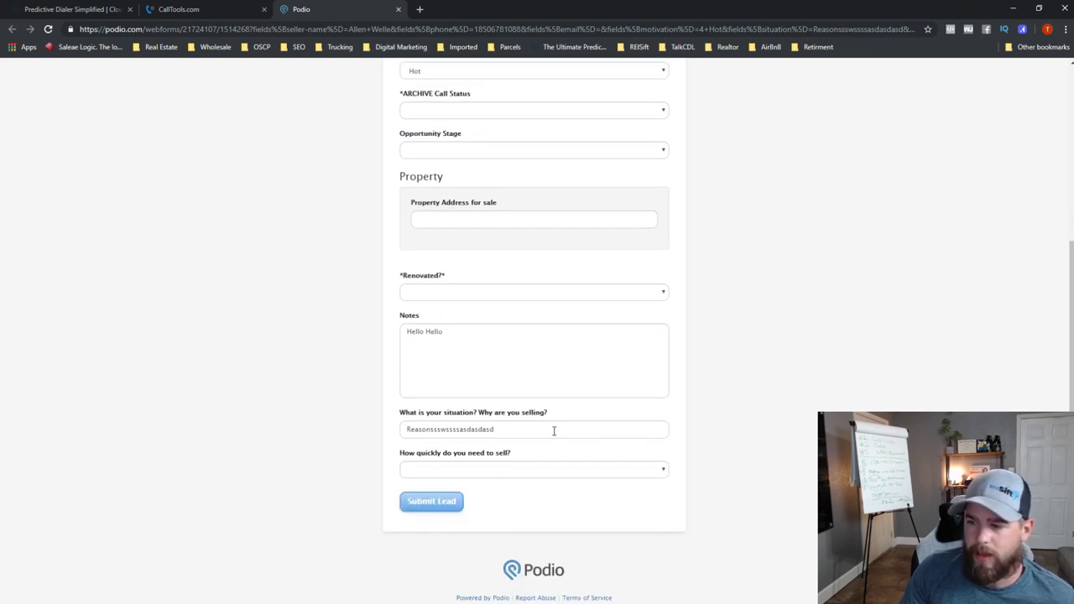
{"action": "left_click", "coordinate": [500, 478]}
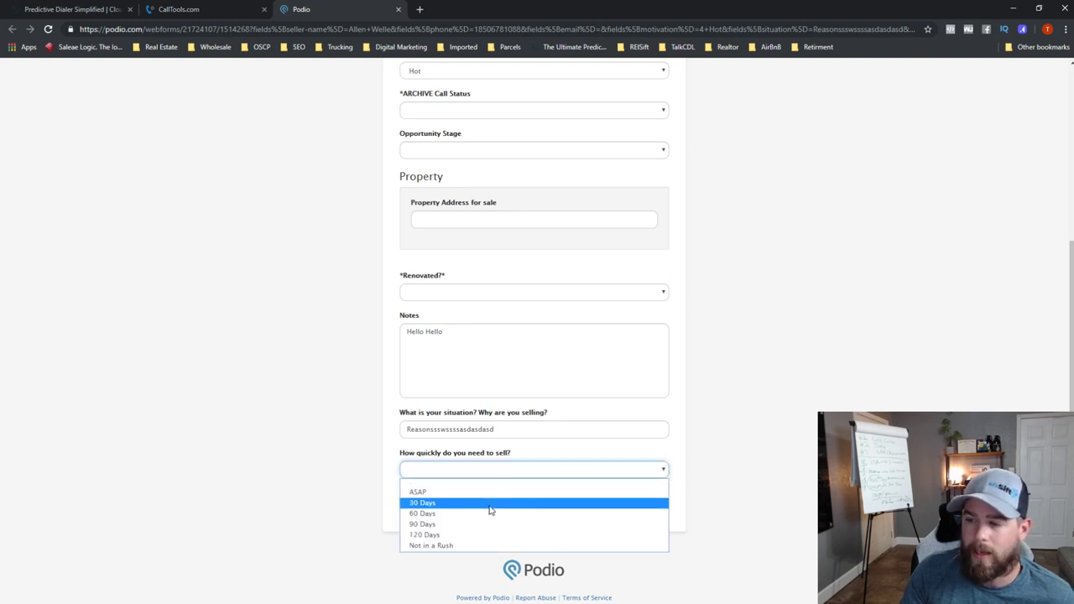
{"action": "left_click", "coordinate": [686, 453]}
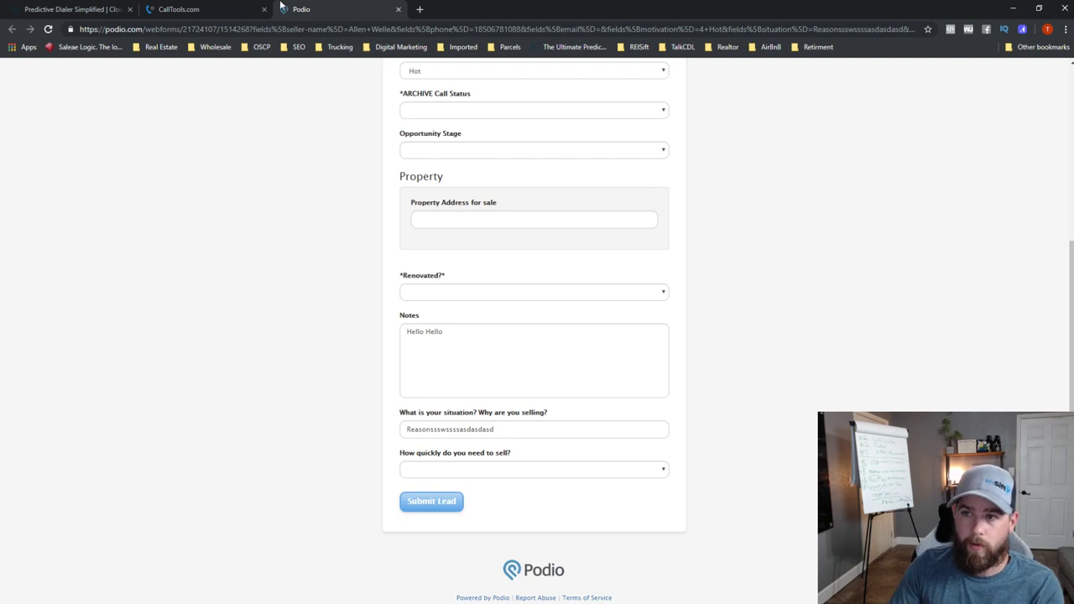
{"action": "left_click", "coordinate": [211, 9]}
{"action": "left_click", "coordinate": [338, 9]}
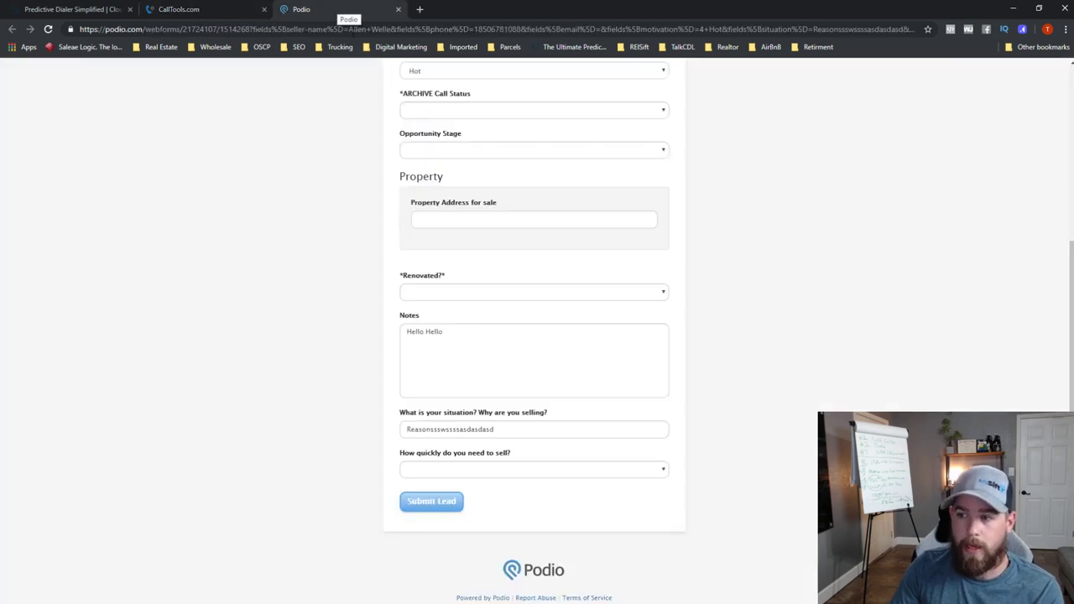
{"action": "left_click", "coordinate": [418, 501]}
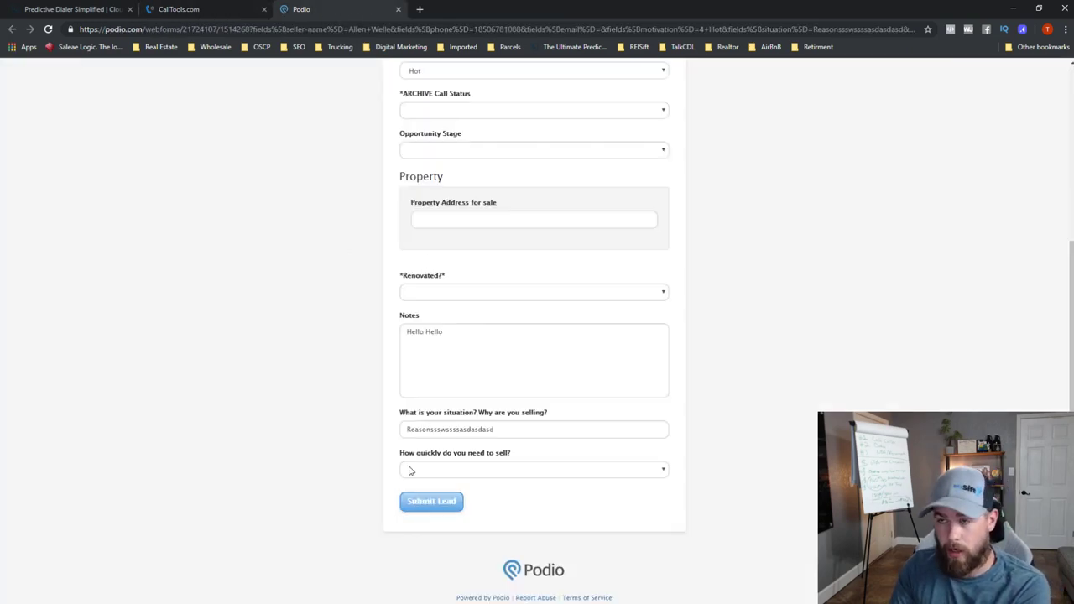
Review the Add Disposition choices on the CallTools contact again and compare the contact with the Podio form.
{"action": "left_click", "coordinate": [185, 9]}
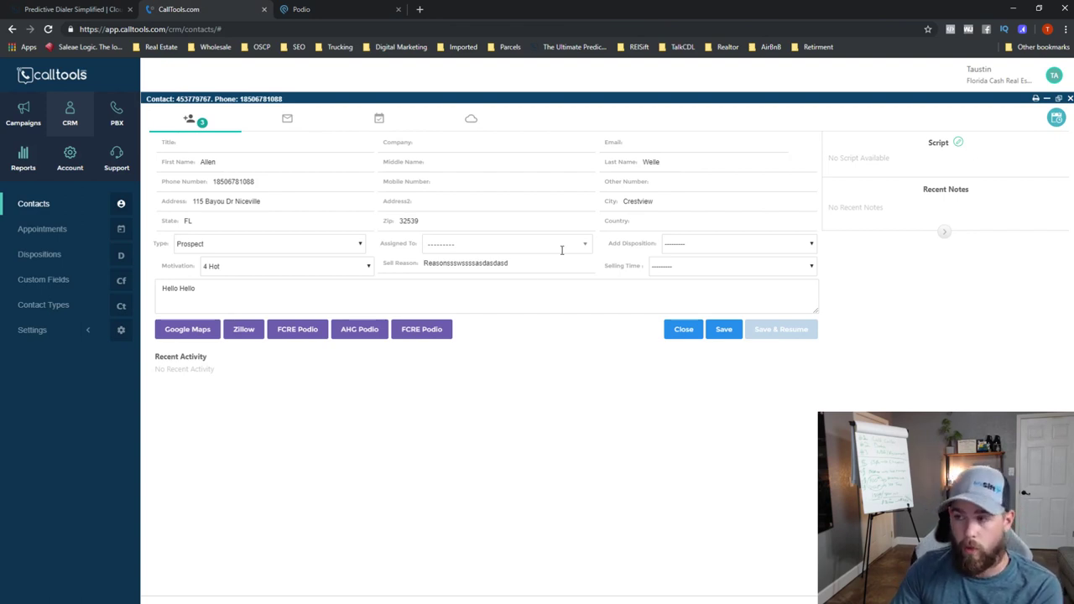
{"action": "left_click", "coordinate": [750, 247]}
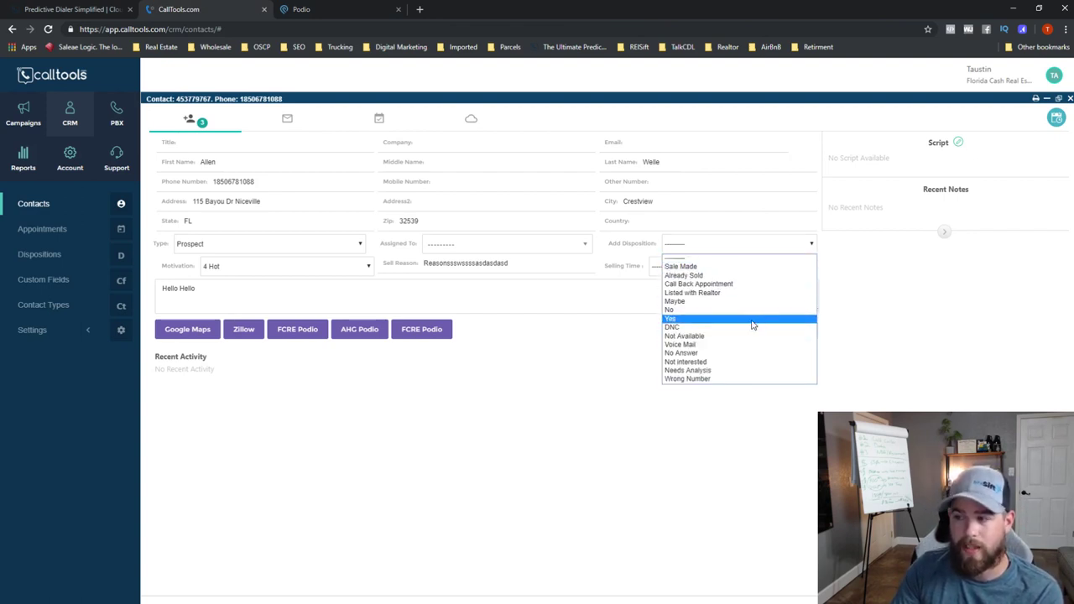
{"action": "left_click", "coordinate": [571, 480]}
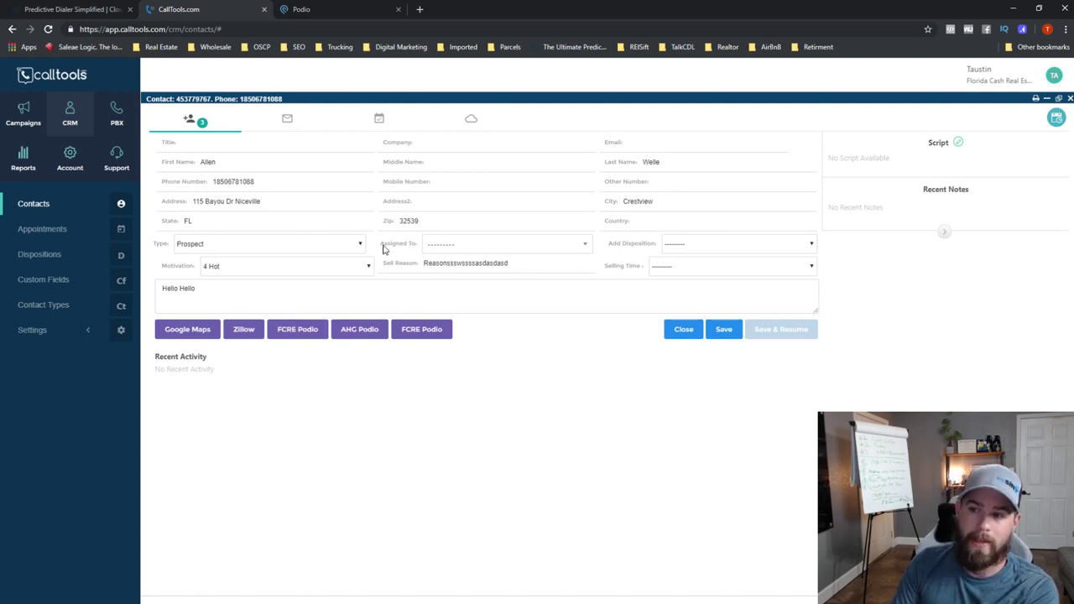
{"action": "left_click", "coordinate": [340, 9]}
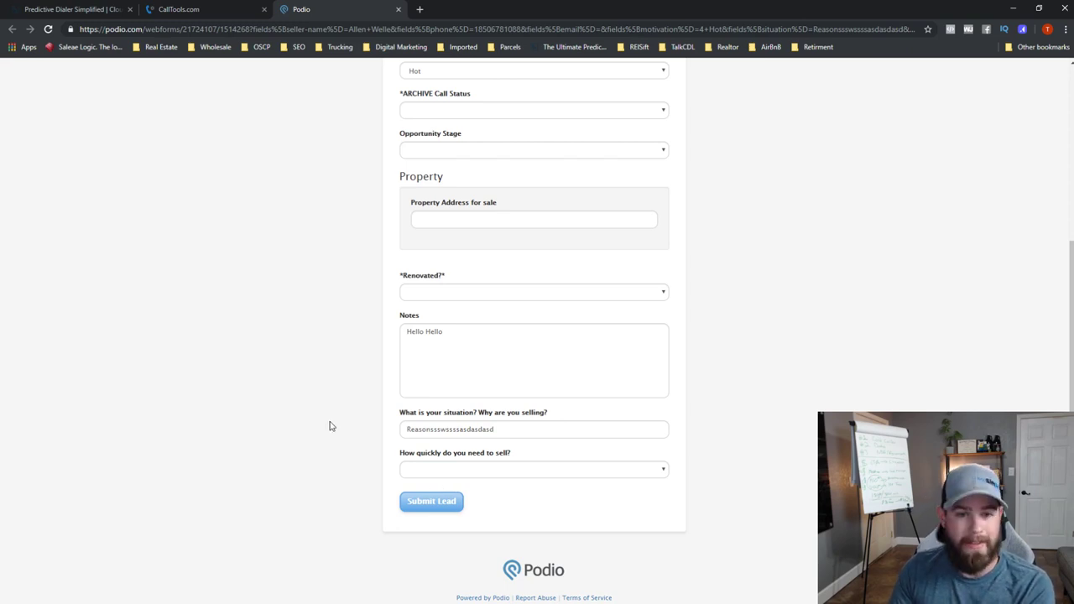
{"action": "left_click", "coordinate": [206, 9]}
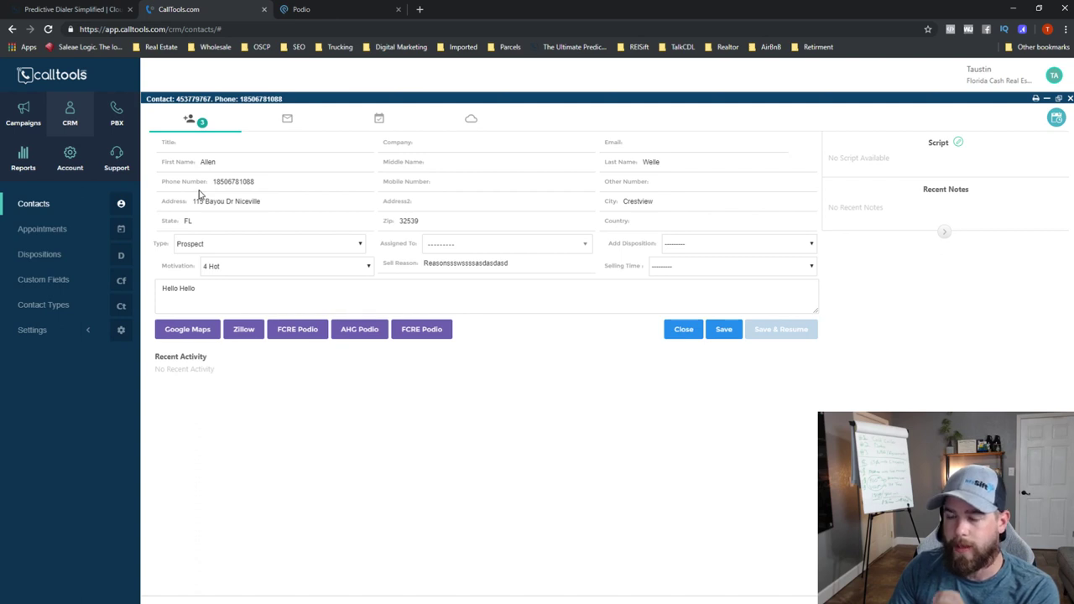
{"action": "left_click", "coordinate": [326, 8]}
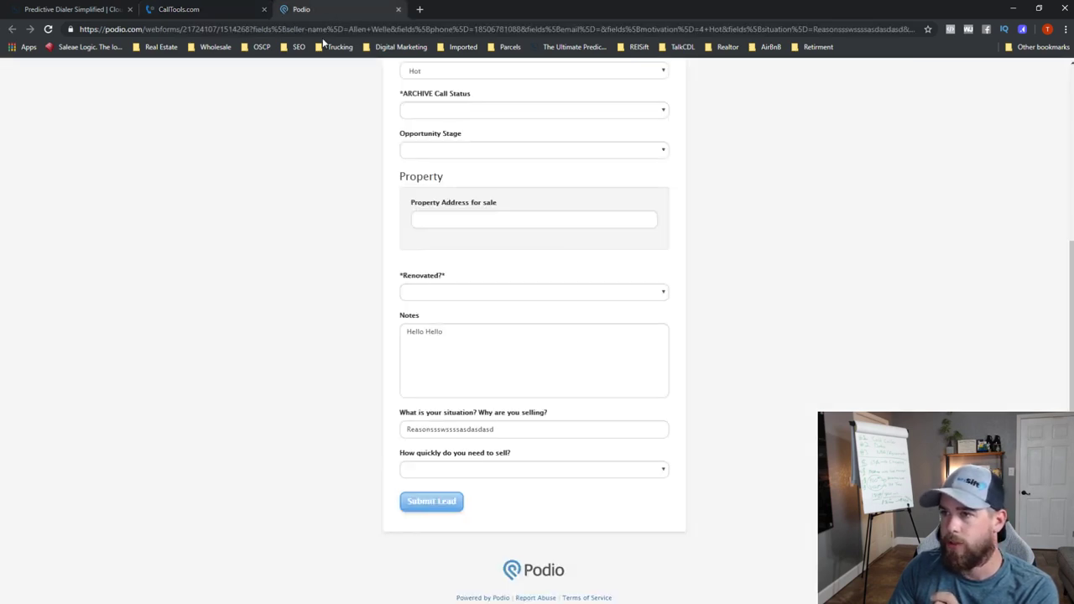
Go to Podio's 1. Acquisitions workspace, review the blank new-lead form of the Seller Leads app, and leave Podio without saving.
{"action": "left_click", "coordinate": [382, 33]}
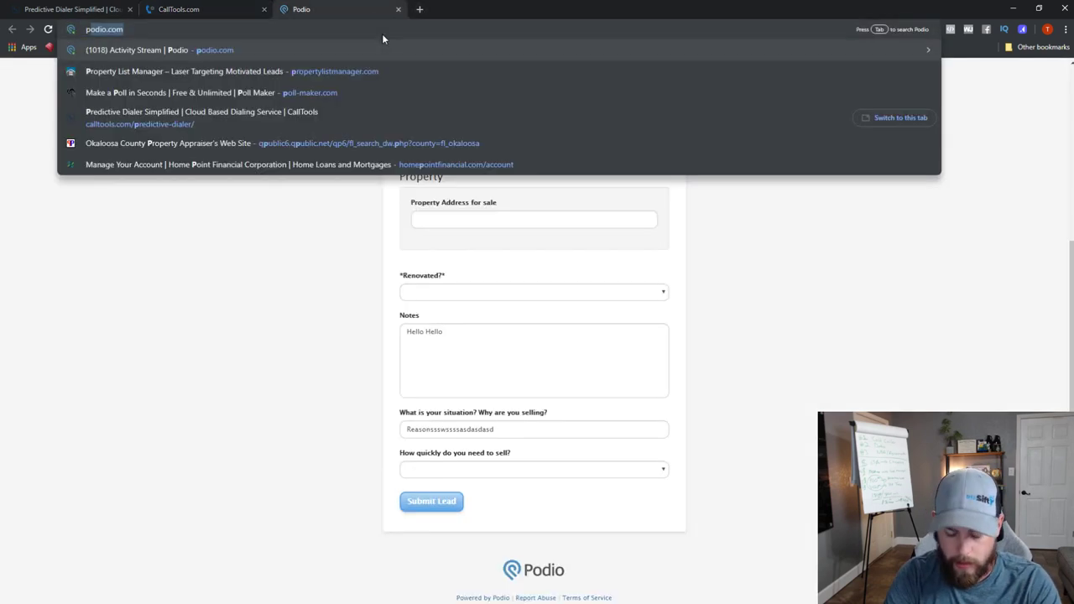
{"action": "type", "text": "podi"}
{"action": "key", "text": "Return"}
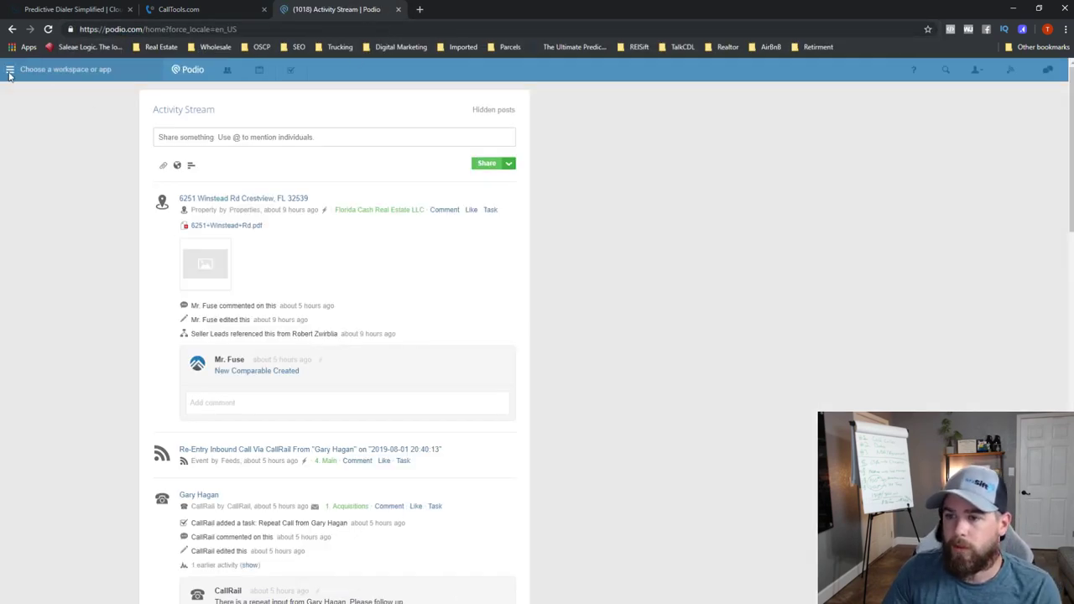
{"action": "left_click", "coordinate": [9, 74]}
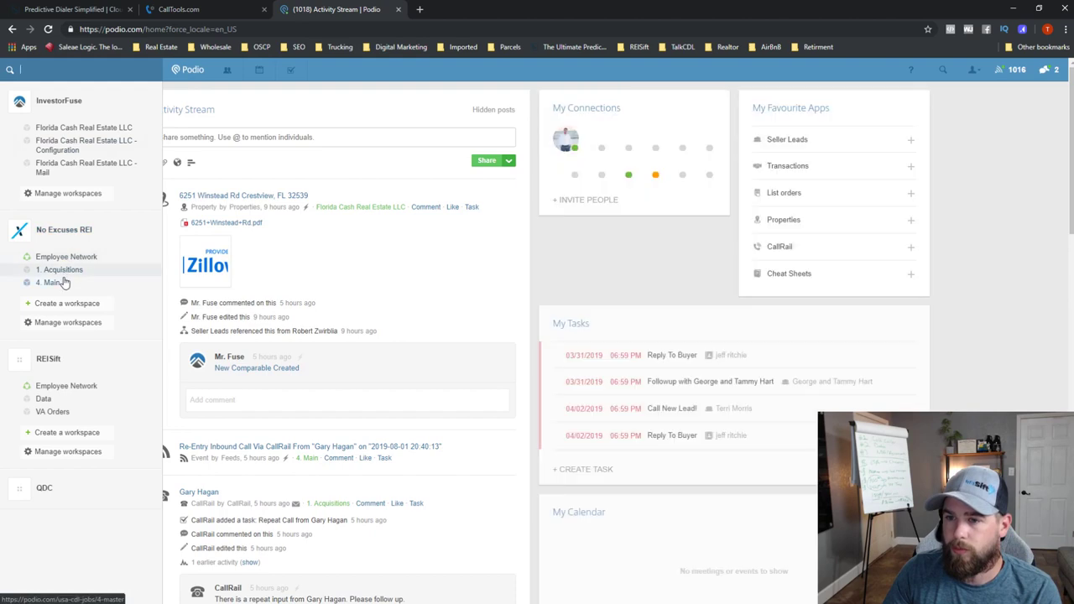
{"action": "left_click", "coordinate": [84, 270]}
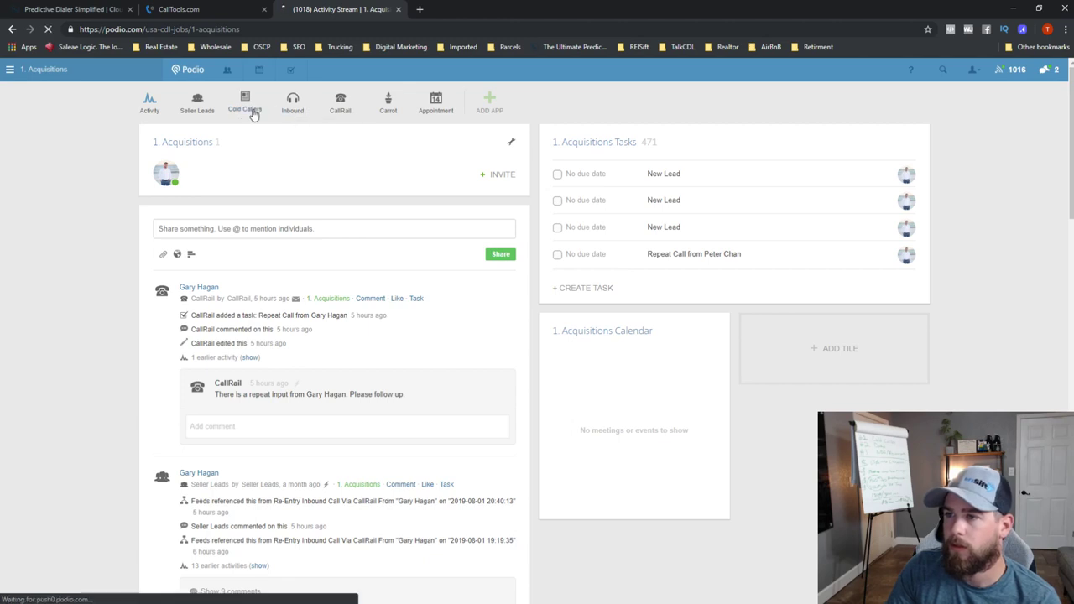
{"action": "left_click", "coordinate": [295, 114]}
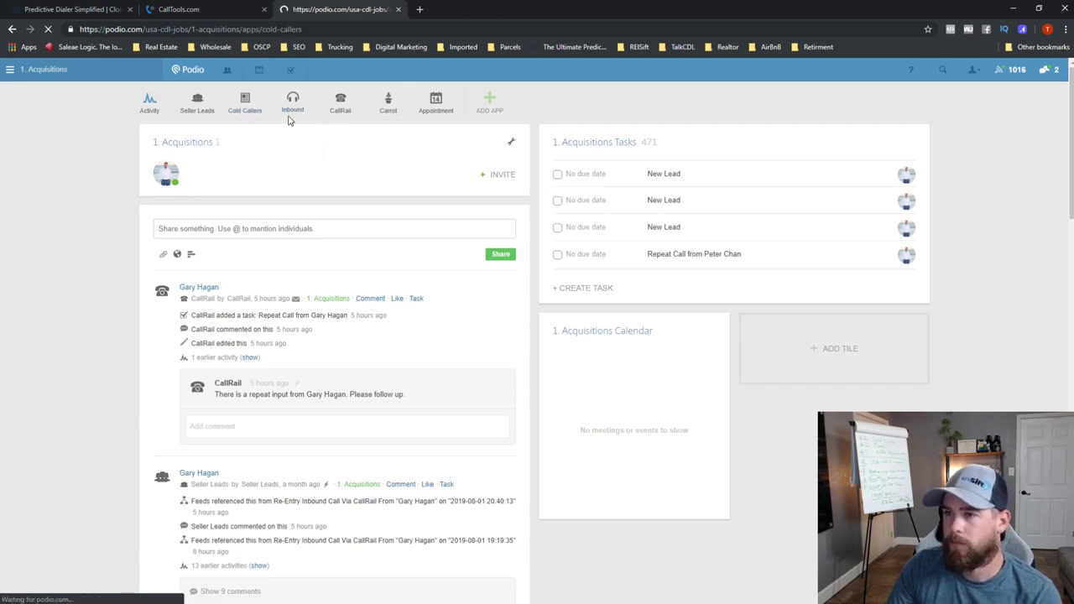
{"action": "left_click", "coordinate": [203, 107]}
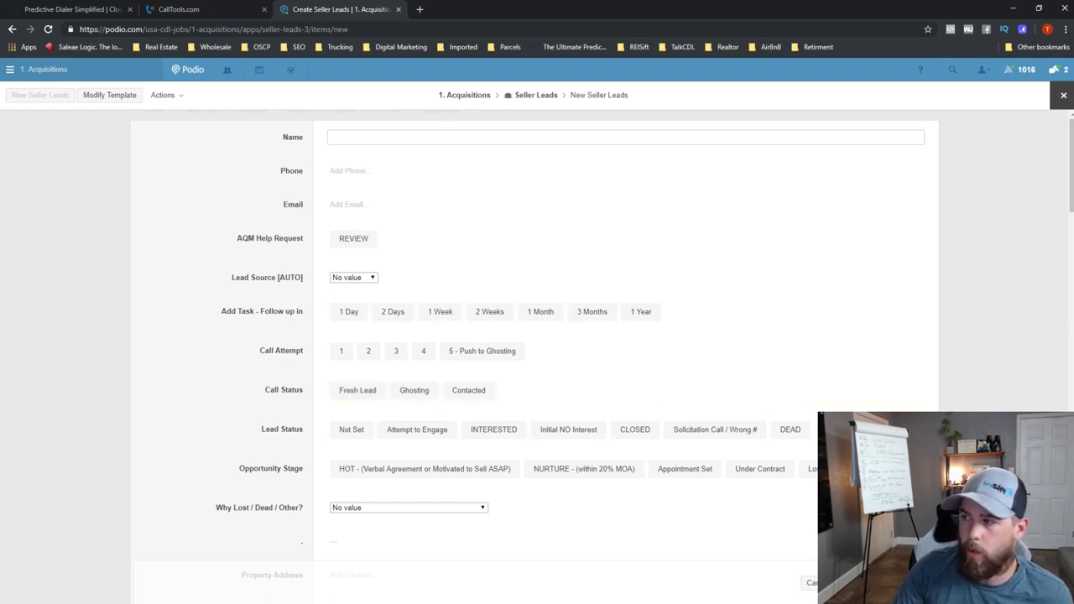
{"action": "left_click", "coordinate": [398, 9]}
{"action": "left_click", "coordinate": [595, 94]}
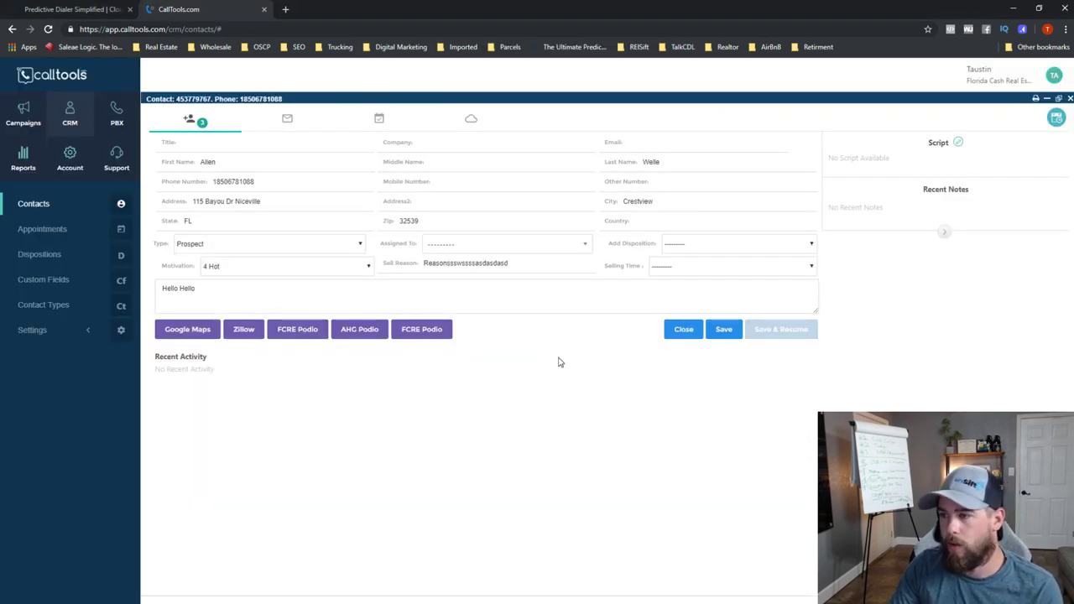
Close the open contact record in CallTools and open the list of CRM connectors.
{"action": "left_click", "coordinate": [680, 332]}
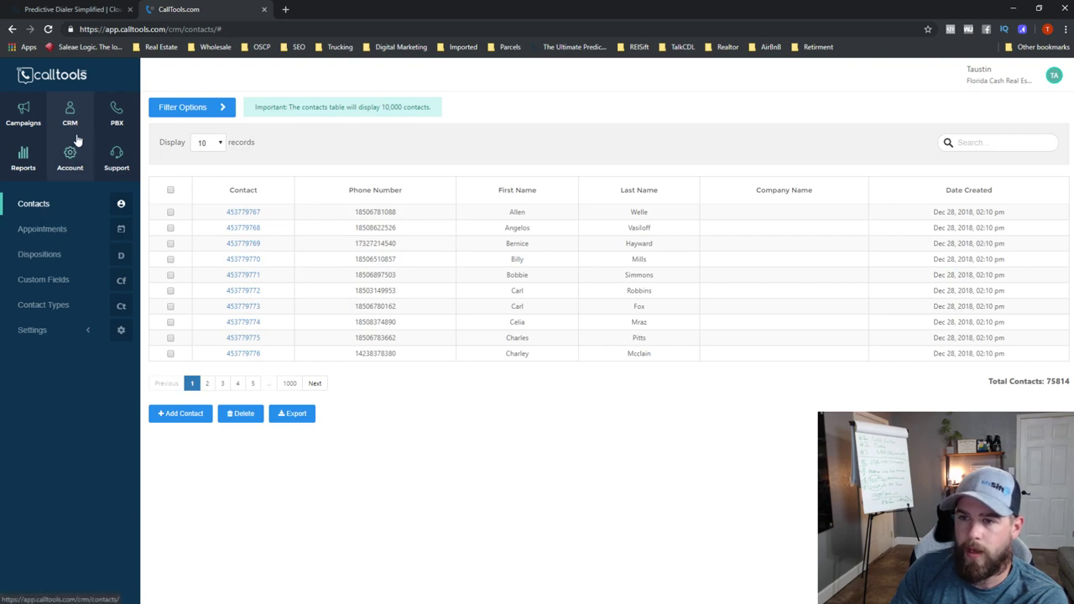
{"action": "left_click", "coordinate": [34, 333]}
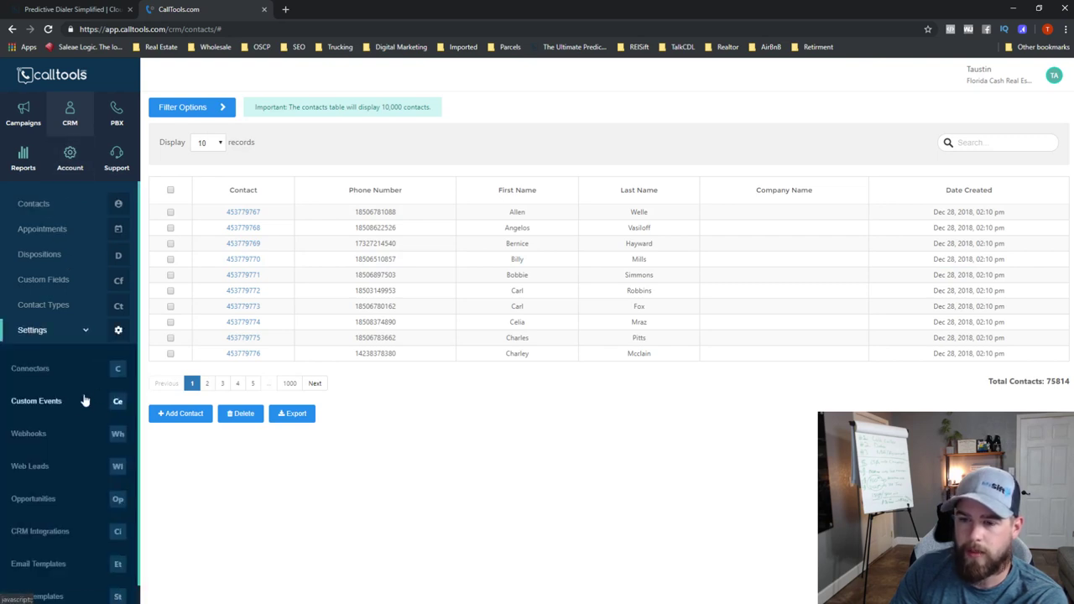
{"action": "left_click", "coordinate": [42, 368]}
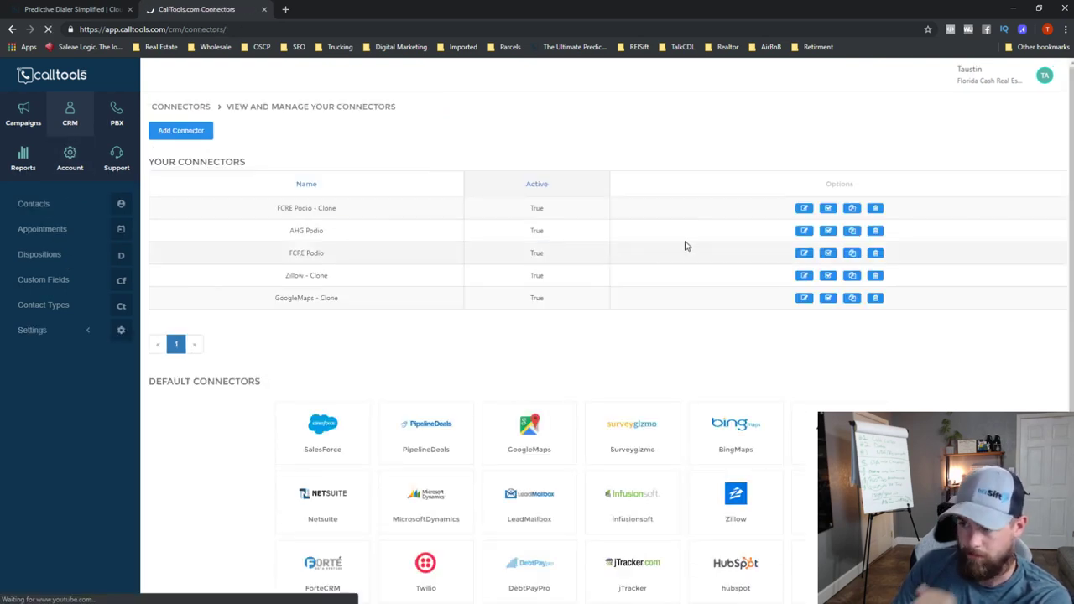